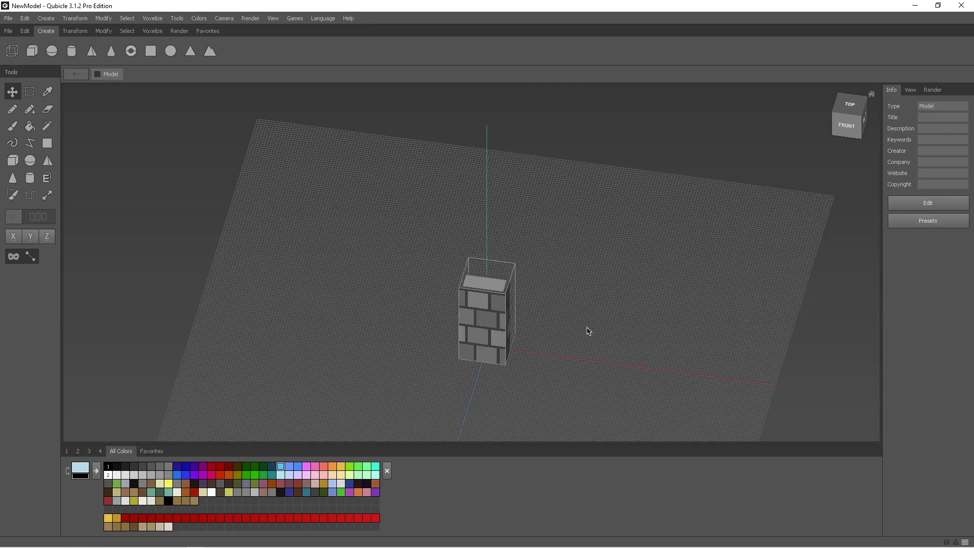
- Delete the existing brick-wall matrix from the model
right_click_drag(570, 322, 518, 320)
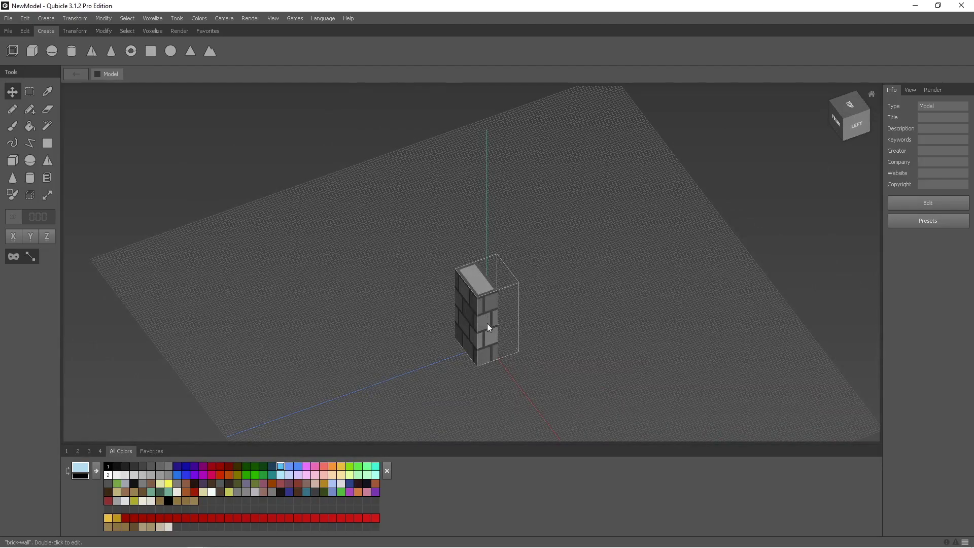
mouse_move(370, 328)
right_mouse_down()
mouse_move(456, 372)
mouse_move(543, 324)
mouse_move(461, 349)
mouse_move(433, 312)
mouse_move(382, 292)
mouse_move(380, 323)
right_mouse_up()
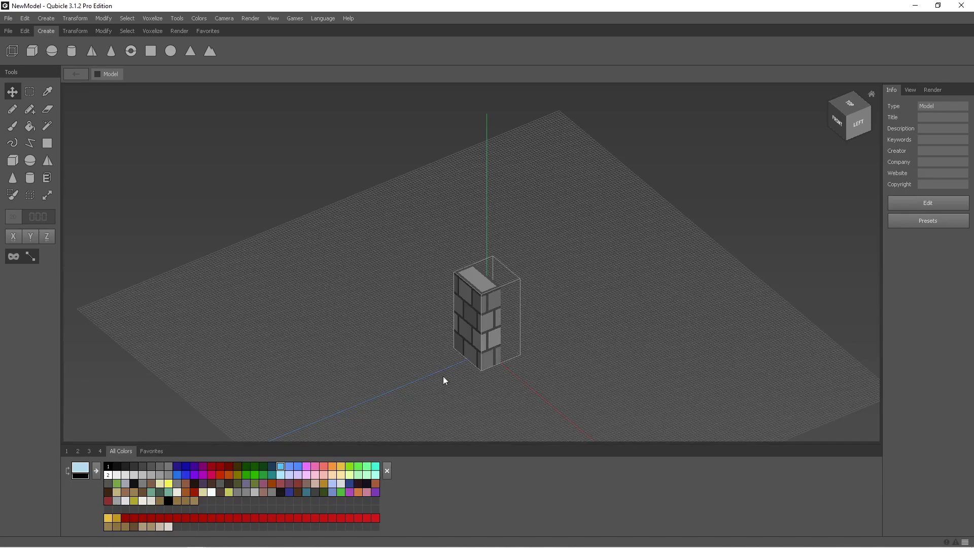
right_click_drag(441, 376, 452, 385)
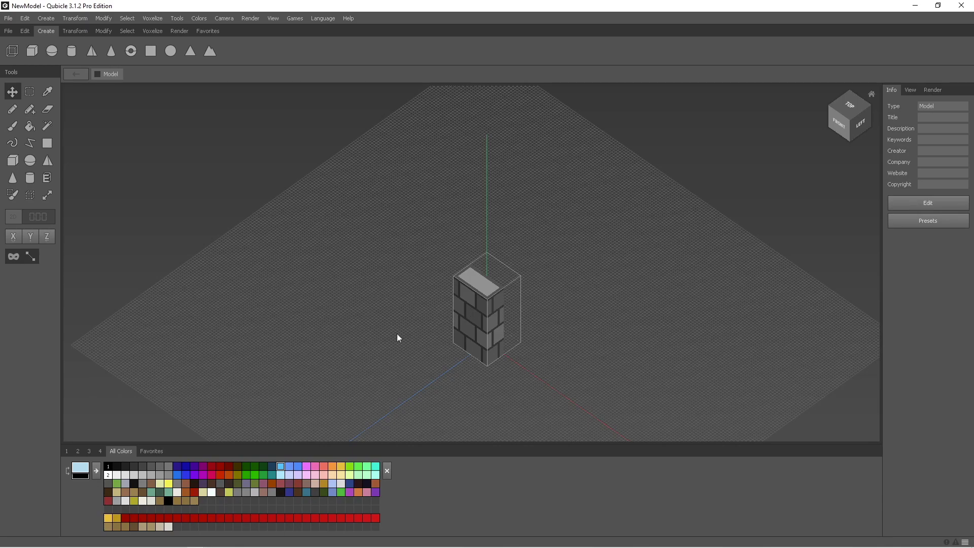
left_click(481, 323)
left_click_drag(533, 344, 358, 275)
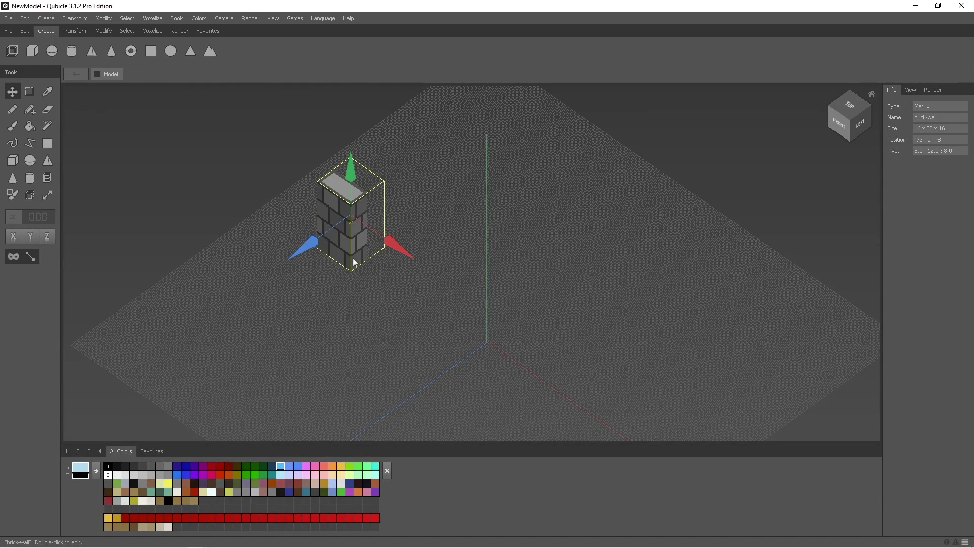
key("Delete")
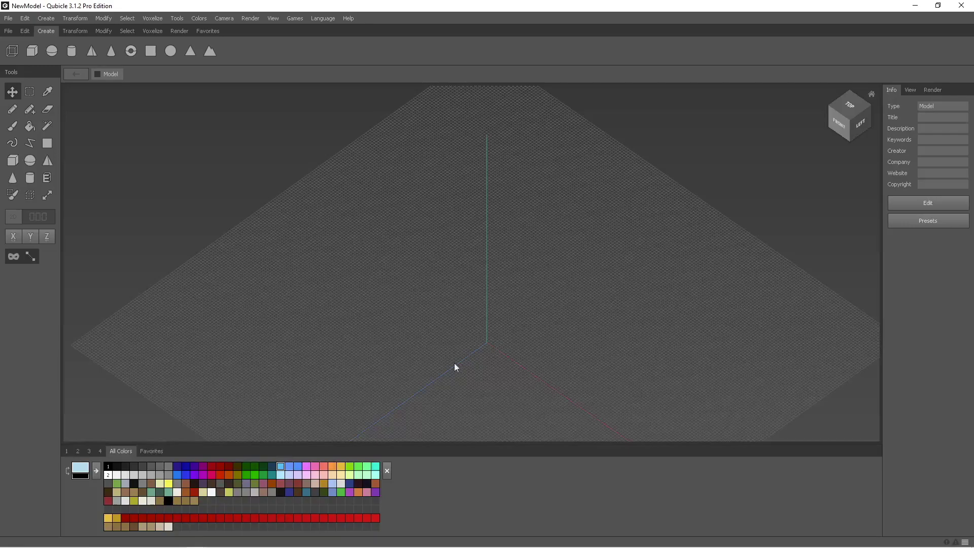
- Create an empty 16 × 16 × 16 matrix named Matrix and open it for voxel editing
left_click(14, 53)
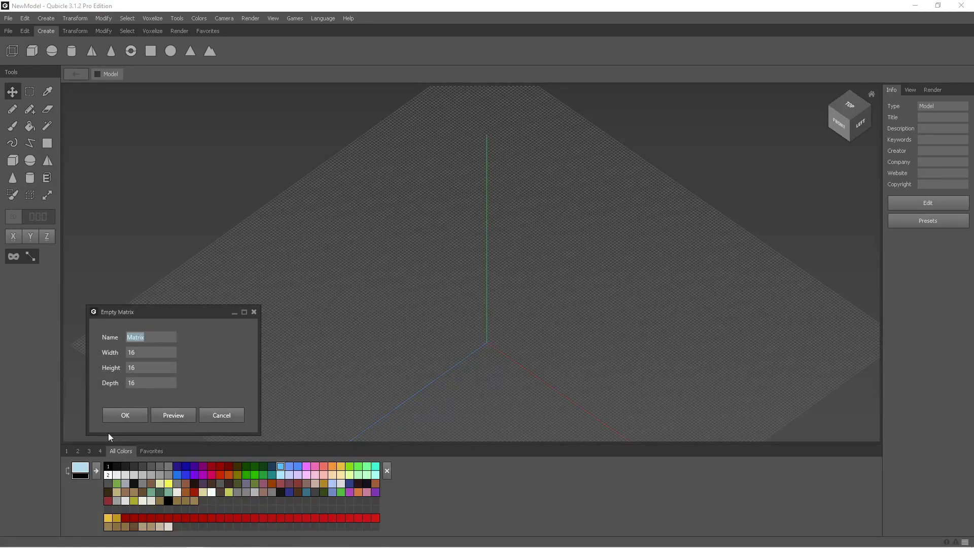
left_click(119, 420)
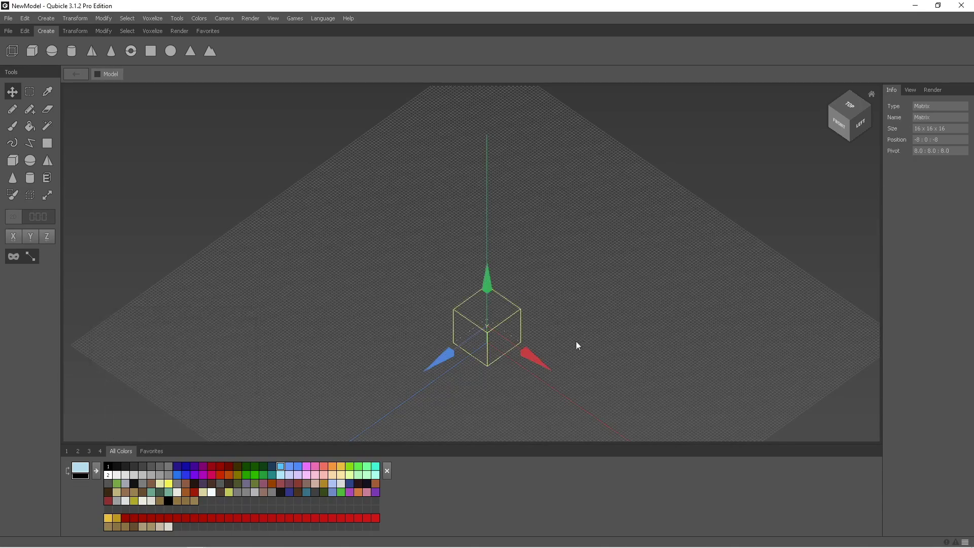
key("1")
right_click_drag(632, 303, 495, 315)
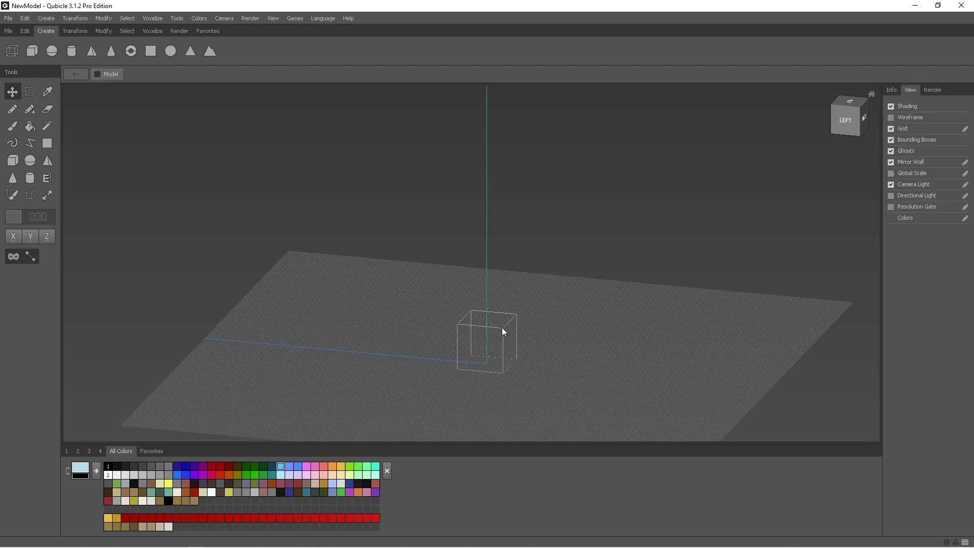
double_click(503, 374)
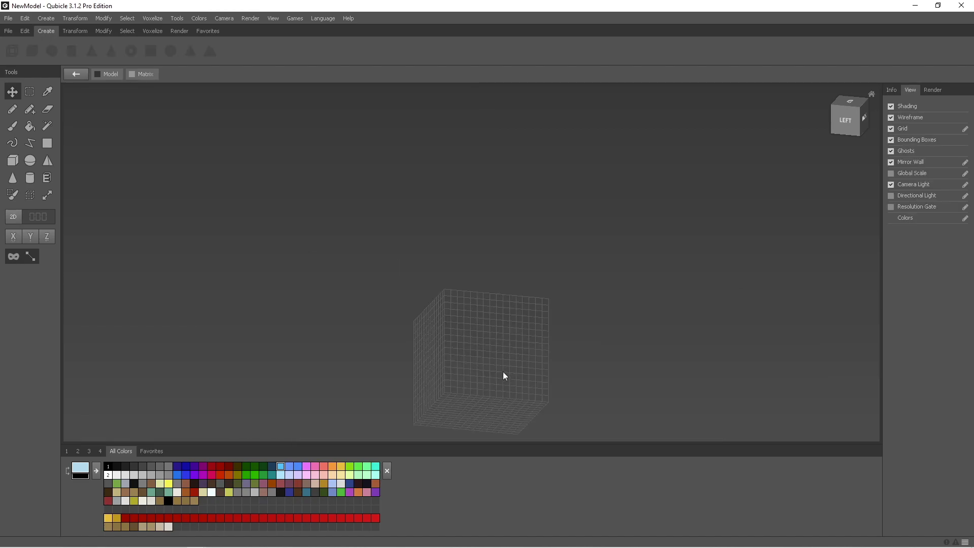
- Build a light-blue voxel box 16 wide and 8 deep across the front half of the matrix, extended to the full 16-voxel height
right_click_drag(506, 334, 532, 337)
left_click(846, 121)
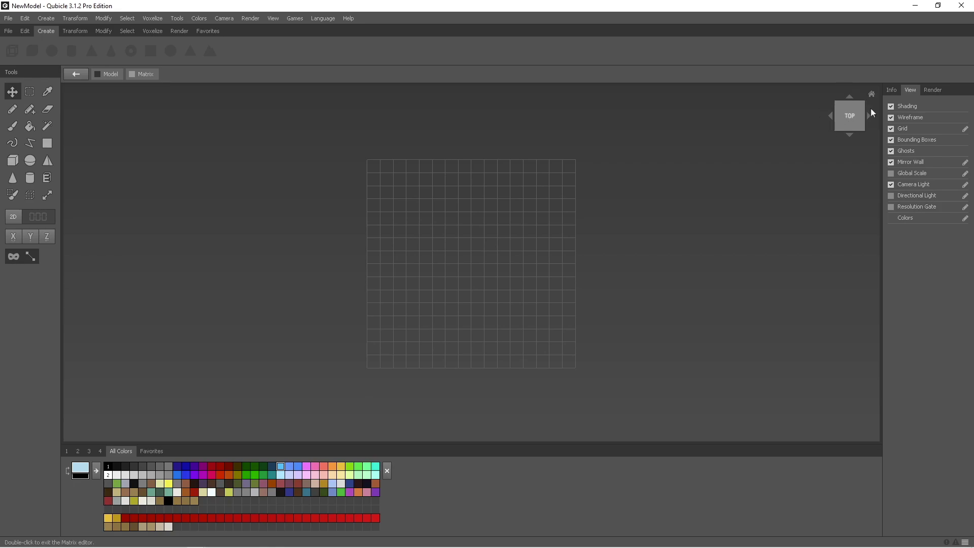
left_click(850, 135)
left_click(851, 95)
left_click(19, 161)
left_click_drag(373, 366, 568, 269)
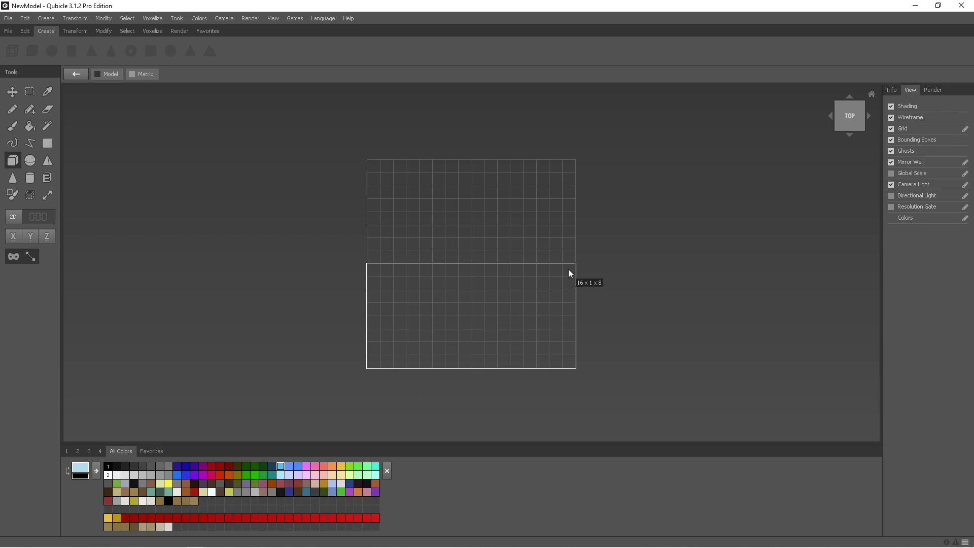
left_click_drag(569, 274, 569, 273)
right_click_drag(569, 273, 744, 229)
left_click_drag(517, 342, 556, 125)
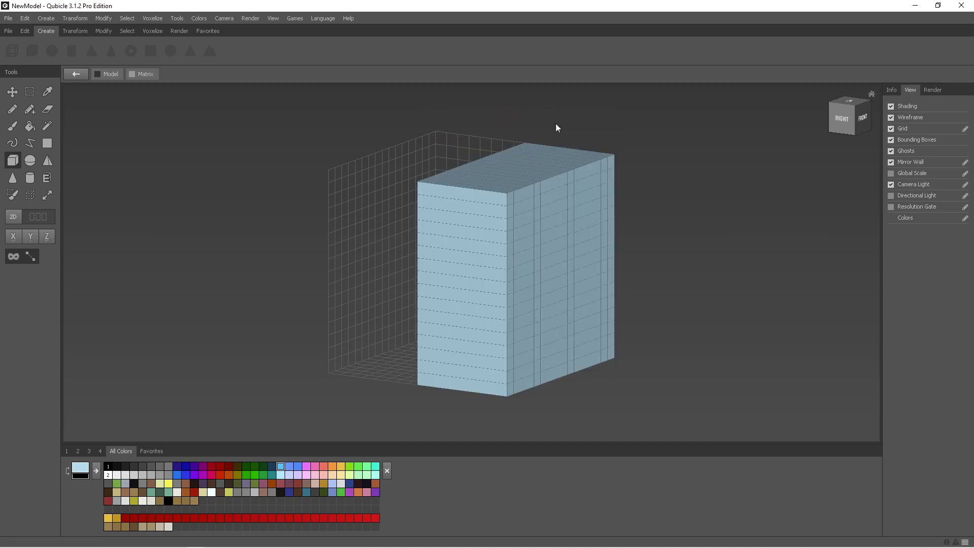
- Recolor the whole box dark grey with the fill tool
right_click_drag(550, 136, 528, 179)
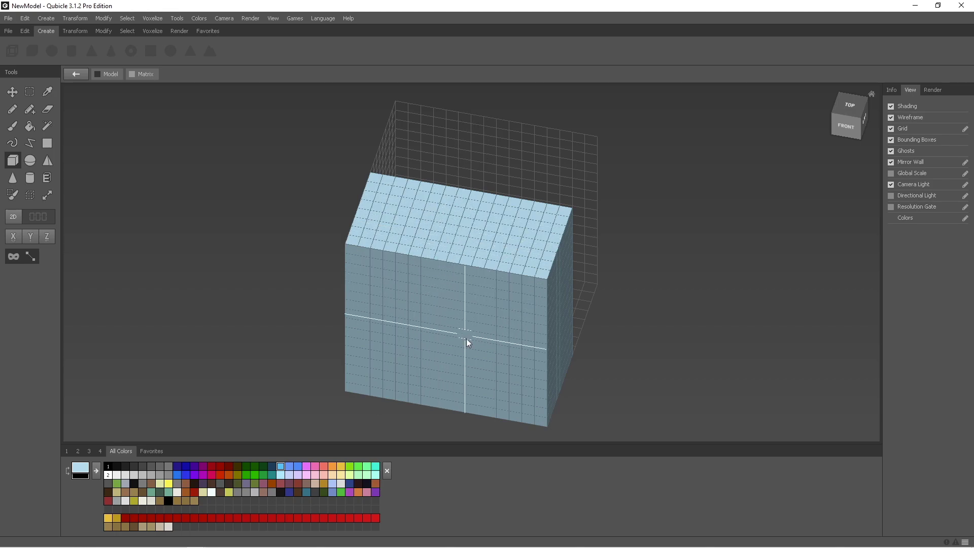
left_click(159, 467)
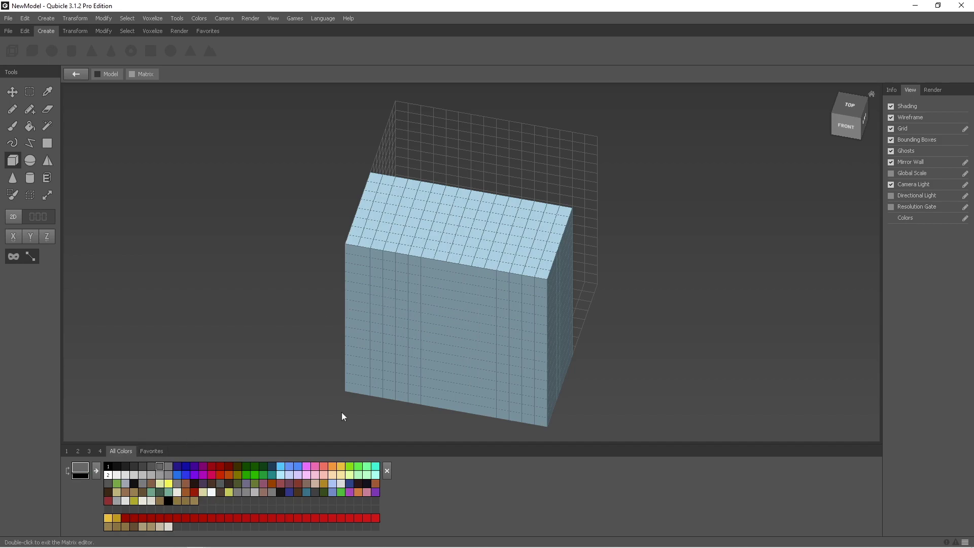
left_click(31, 126)
left_click(439, 220)
right_click_drag(609, 336, 570, 331)
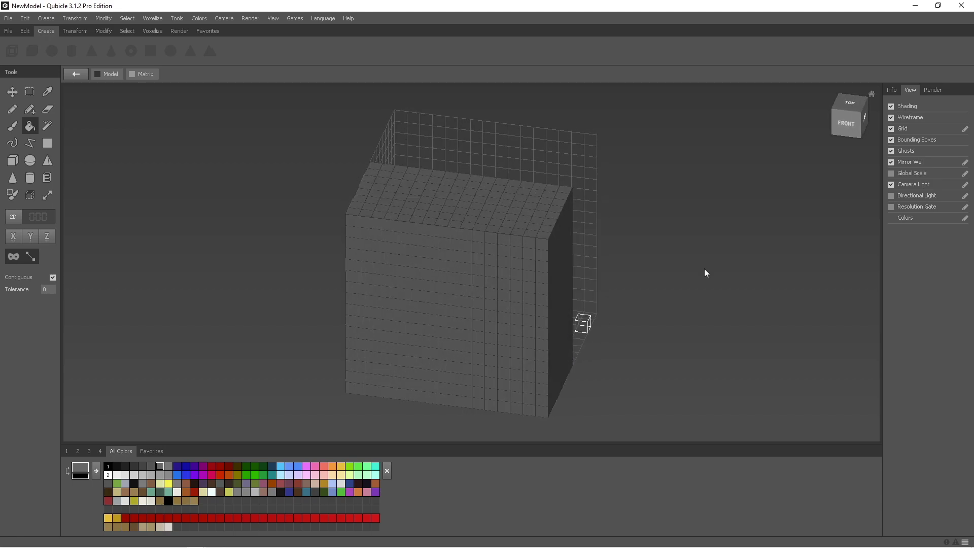
- Paint two light-grey brick courses, each 16 wide and 7 high, on the front face, leaving a dark row above each
left_click(844, 124)
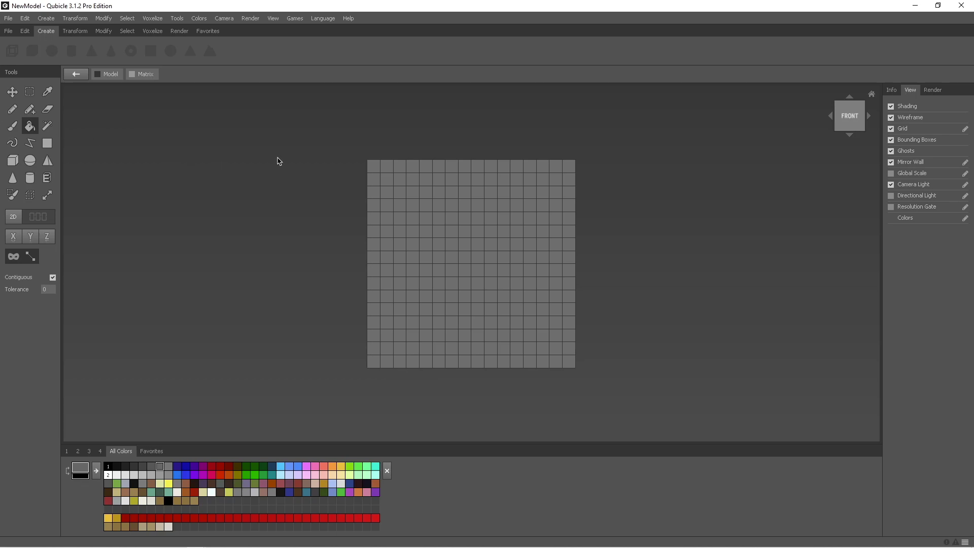
left_click(12, 109)
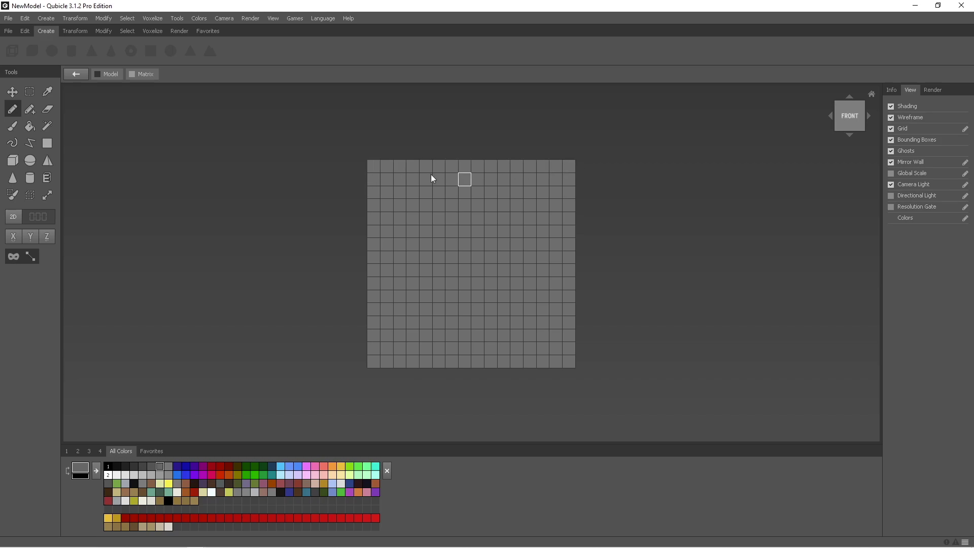
left_click(153, 475)
left_click_drag(567, 363, 373, 287)
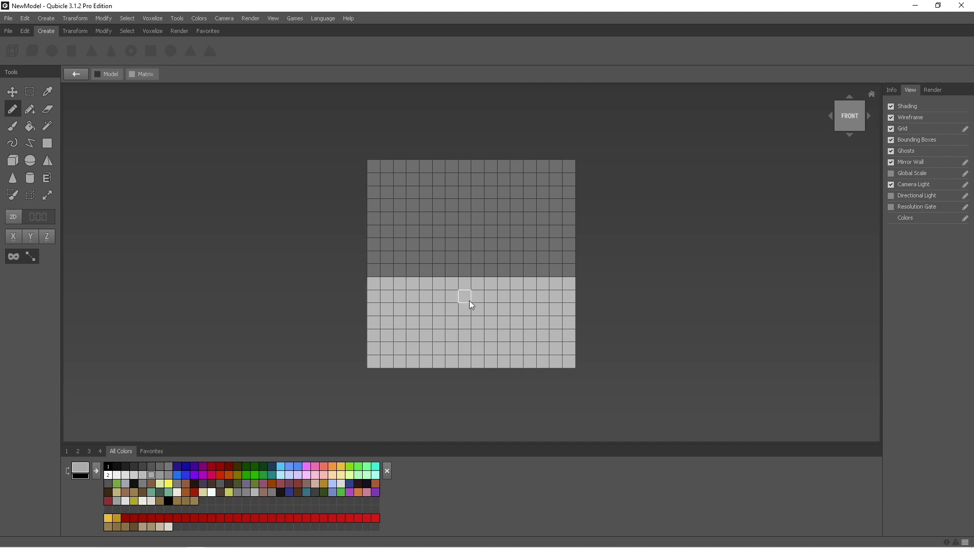
mouse_move(571, 256)
left_mouse_down()
mouse_move(473, 237)
mouse_move(373, 181)
left_mouse_up()
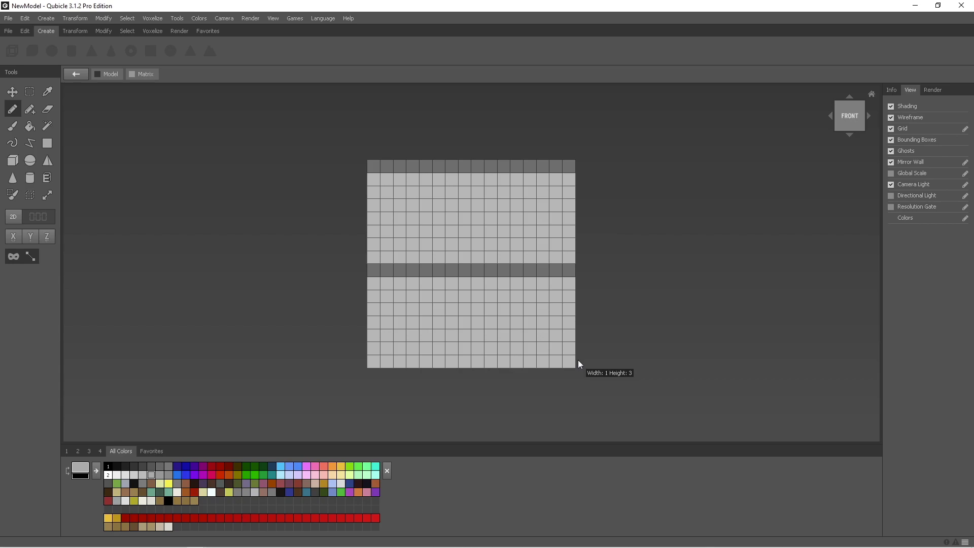
left_click(569, 270)
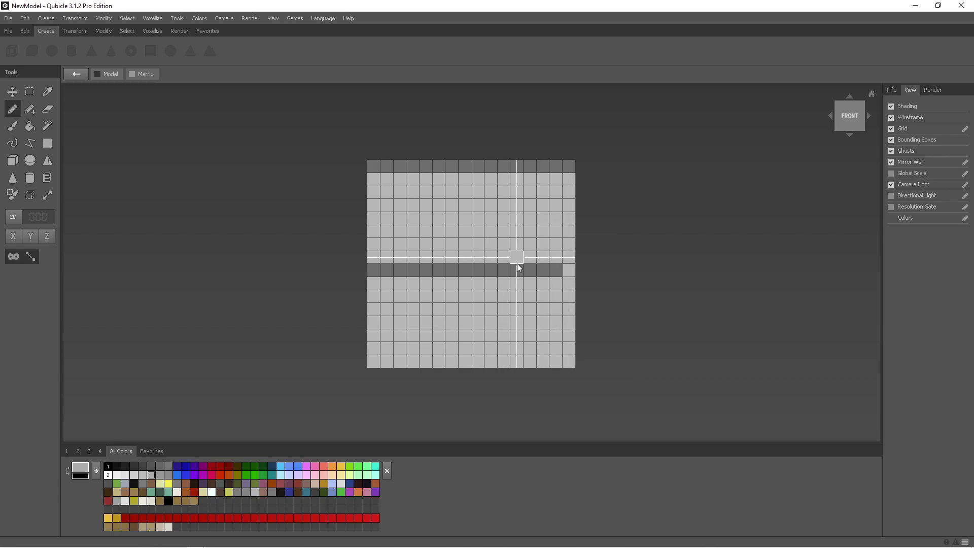
key("ctrl+z")
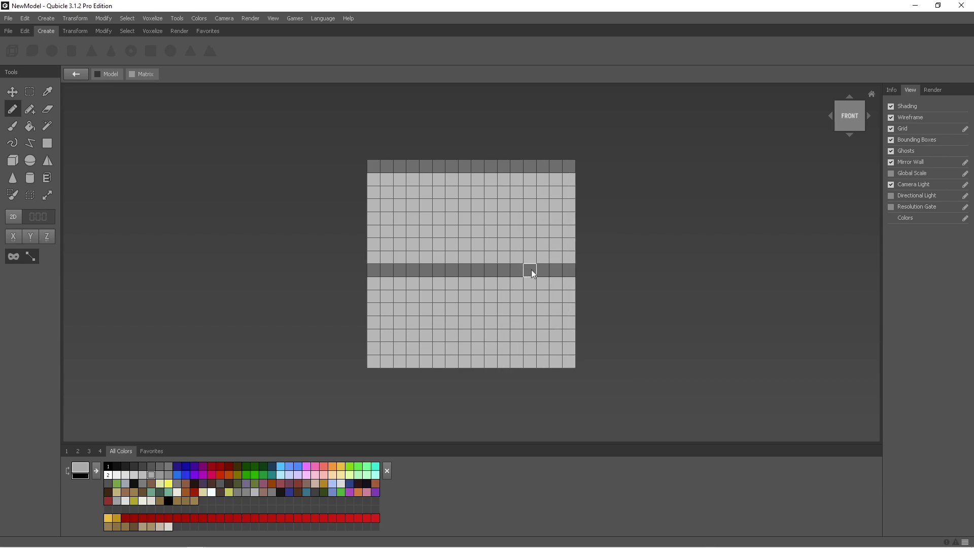
left_click_drag(571, 178, 567, 365)
mouse_move(449, 178)
left_mouse_down()
mouse_move(442, 349)
mouse_move(454, 359)
left_mouse_up()
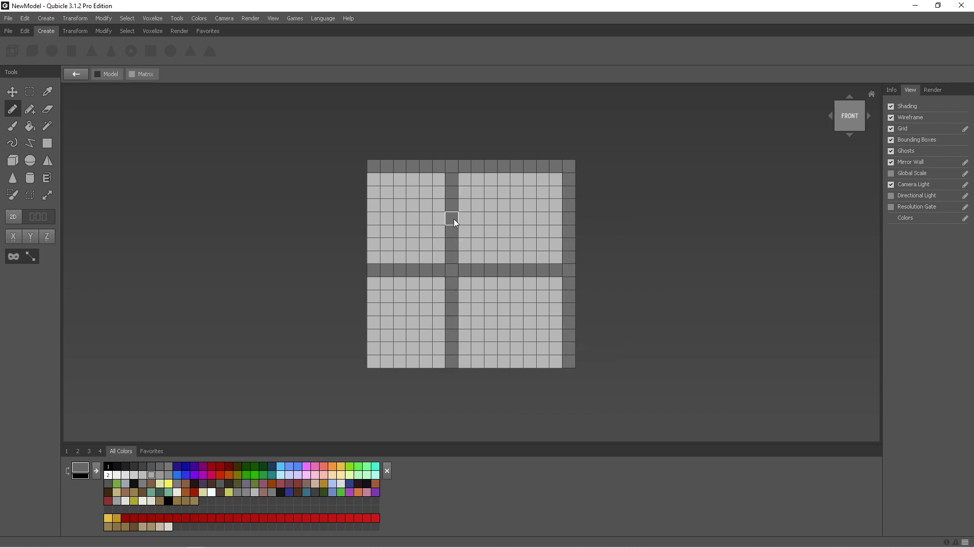
key("ctrl+z")
key("ctrl+z")
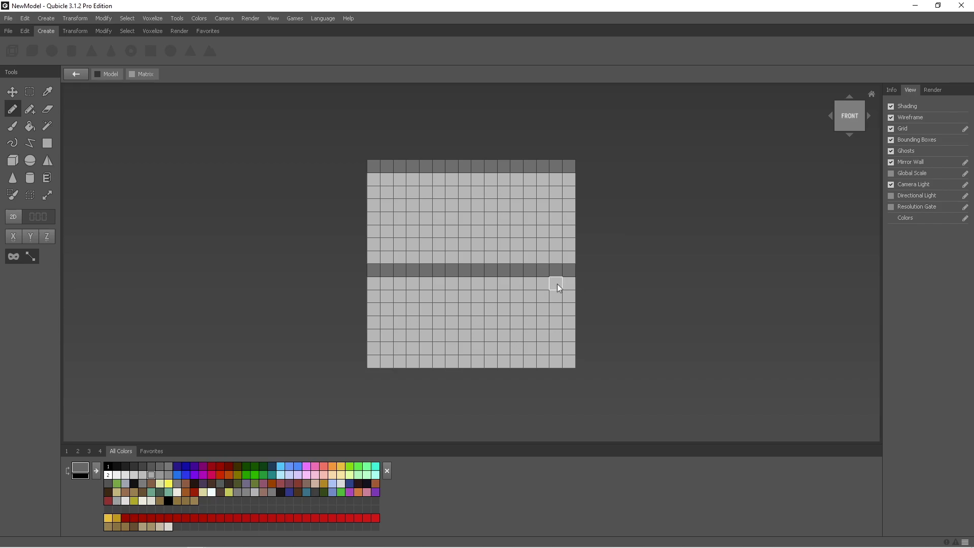
- Paint a dark-grey vertical joint through the lower brick course, in the fourth voxel column from the front face's right edge
left_click_drag(530, 282, 536, 360)
mouse_move(560, 310)
left_mouse_down()
mouse_move(422, 315)
mouse_move(463, 336)
mouse_move(551, 334)
left_mouse_up()
mouse_move(530, 282)
left_mouse_down()
mouse_move(522, 345)
mouse_move(398, 338)
mouse_move(592, 315)
mouse_move(412, 315)
mouse_move(527, 362)
left_mouse_up()
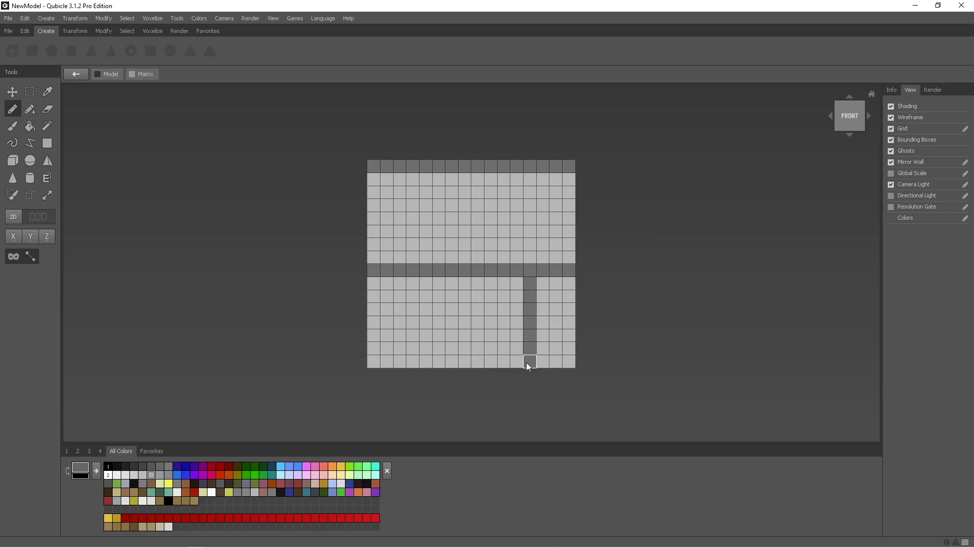
left_click_drag(498, 233, 404, 206)
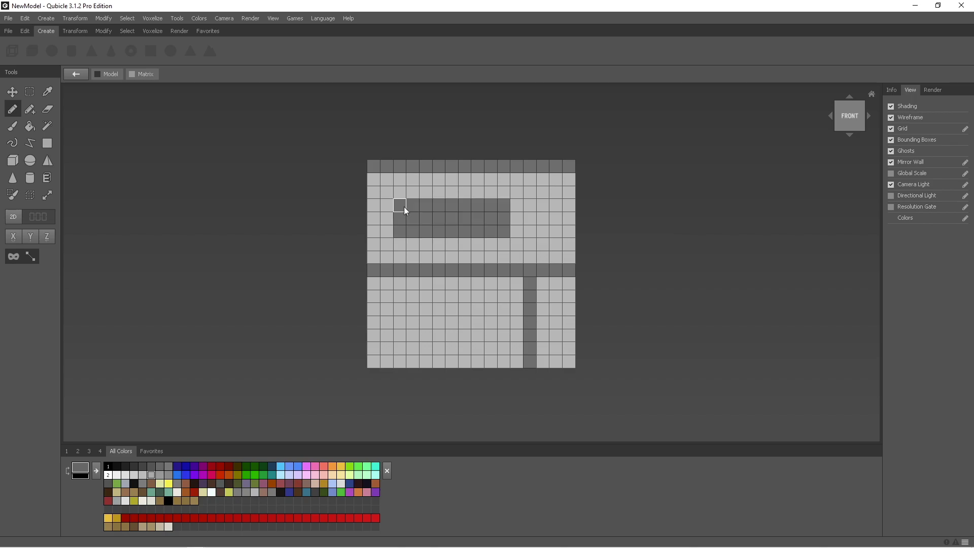
key("ctrl+z")
mouse_move(543, 232)
left_mouse_down()
mouse_move(424, 215)
mouse_move(373, 248)
mouse_move(398, 227)
left_mouse_up()
key("Escape")
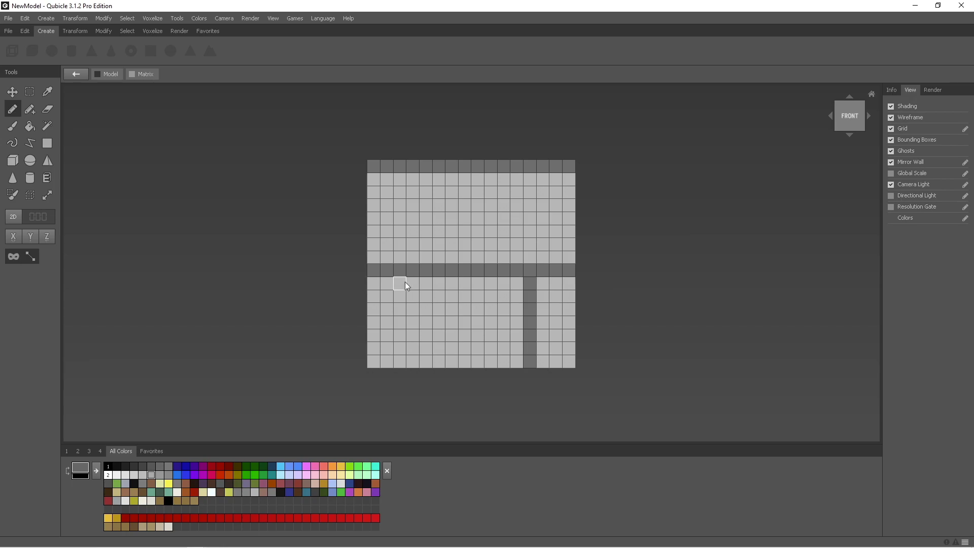
- Paint dark-grey vertical joints in the lower course's fifth column from the left and in the upper course's third and eleventh columns
mouse_move(422, 284)
left_mouse_down()
mouse_move(436, 354)
mouse_move(428, 363)
left_mouse_up()
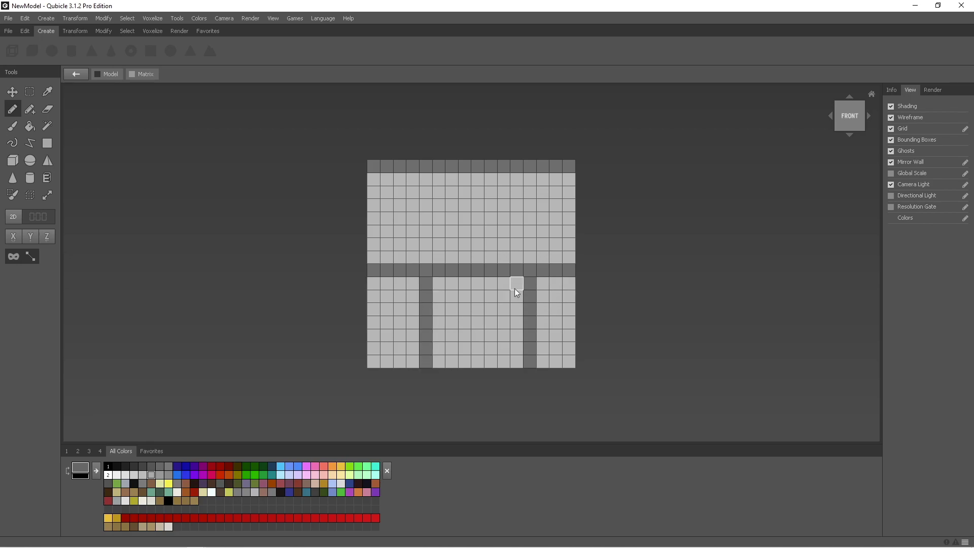
mouse_move(440, 283)
left_mouse_down()
mouse_move(518, 358)
mouse_move(514, 326)
mouse_move(438, 294)
left_mouse_up()
key("ctrl+z")
left_click_drag(505, 258, 504, 180)
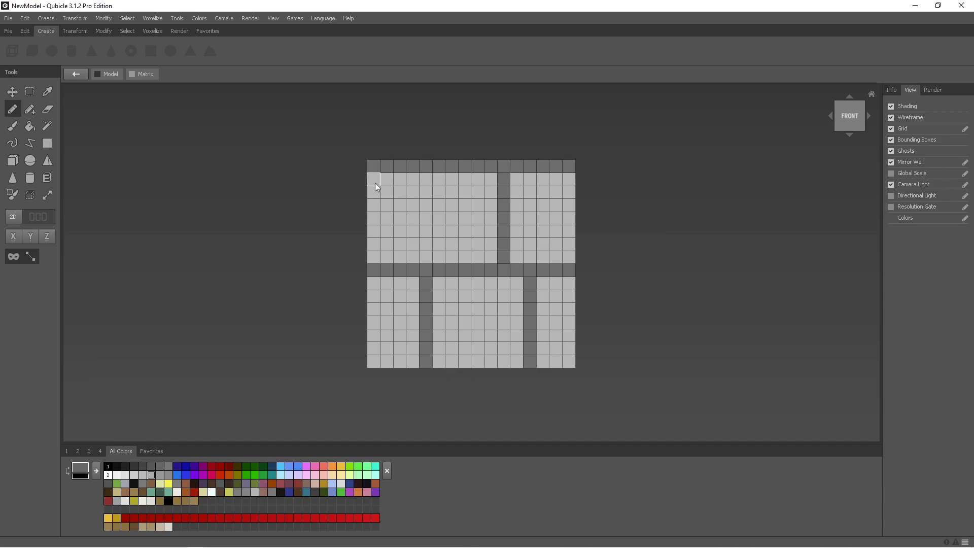
left_click_drag(397, 261, 397, 260)
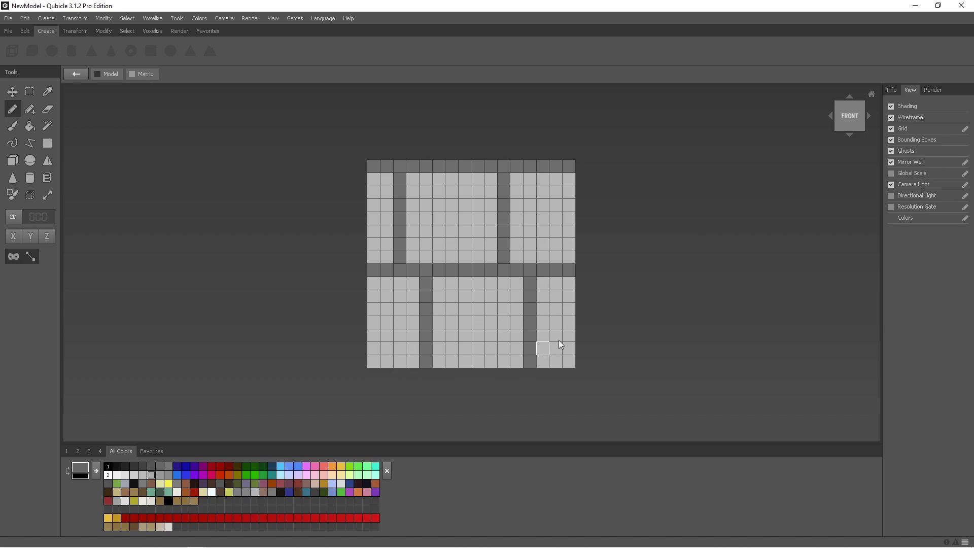
right_click_drag(464, 209, 446, 220)
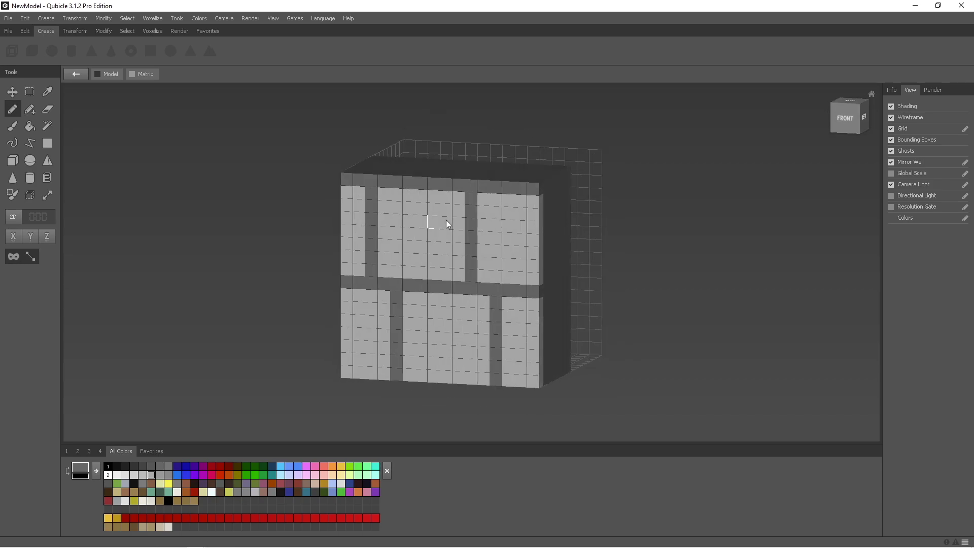
left_click(845, 117)
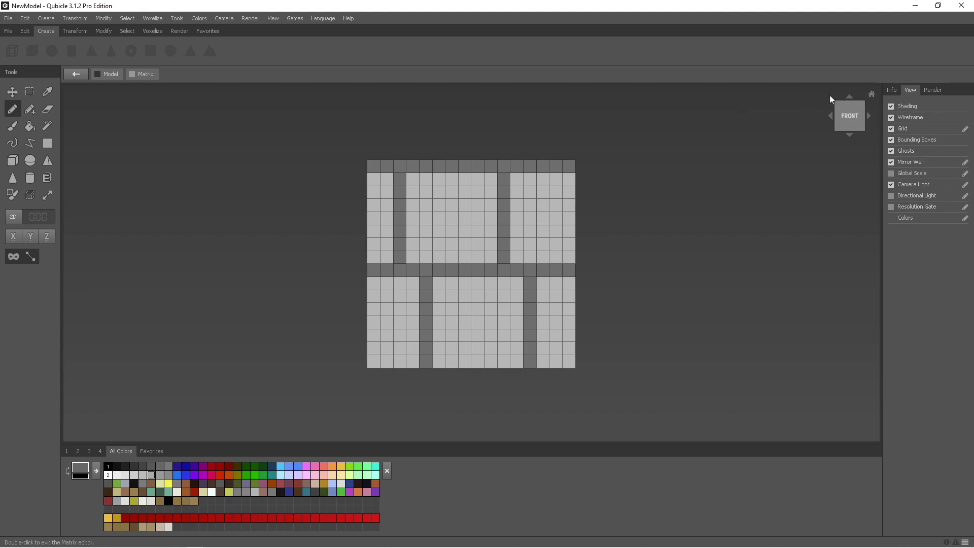
left_click(848, 96)
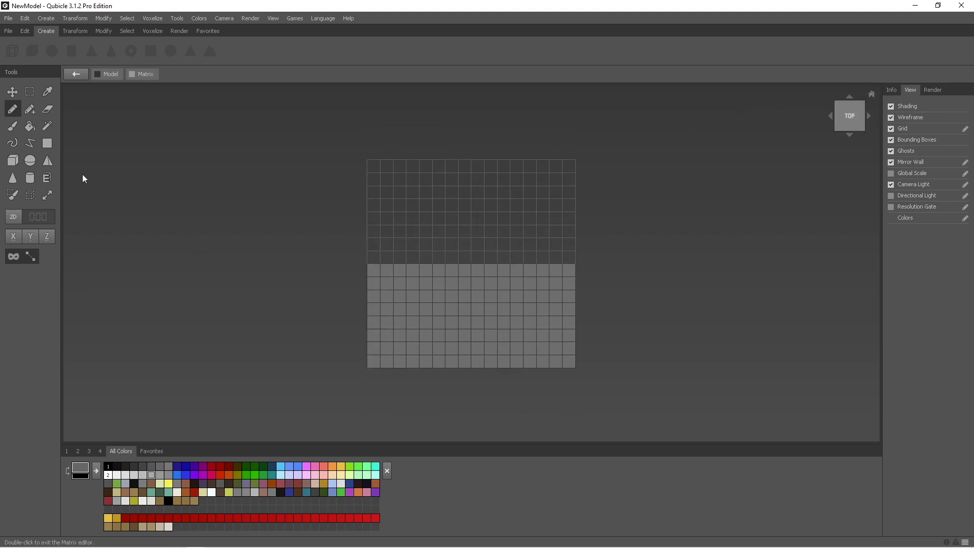
left_click(29, 92)
left_click_drag(359, 357, 607, 373)
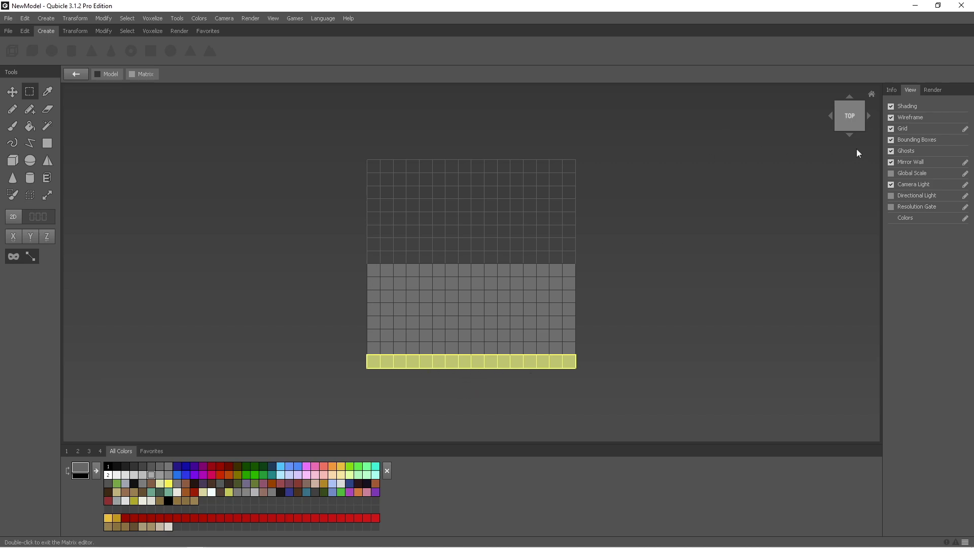
left_click(850, 135)
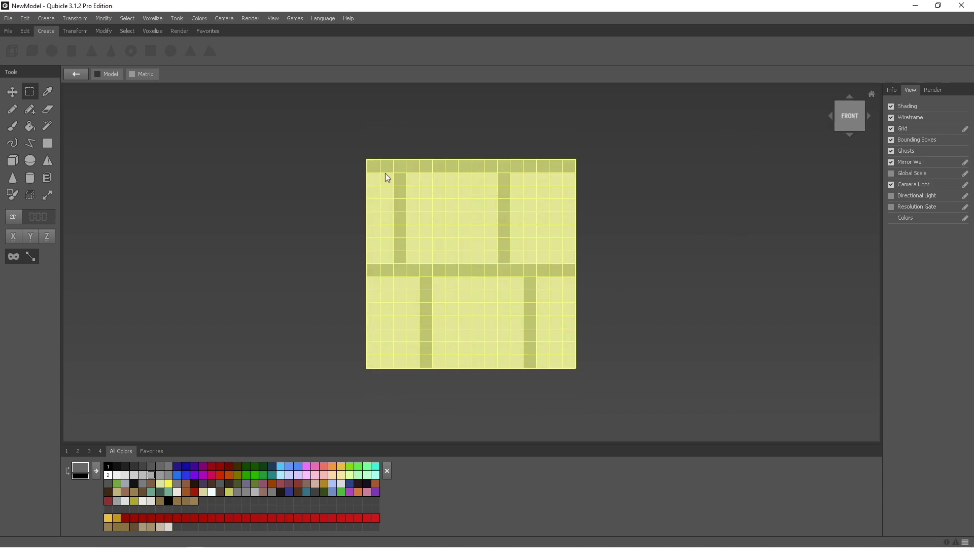
left_click(612, 224)
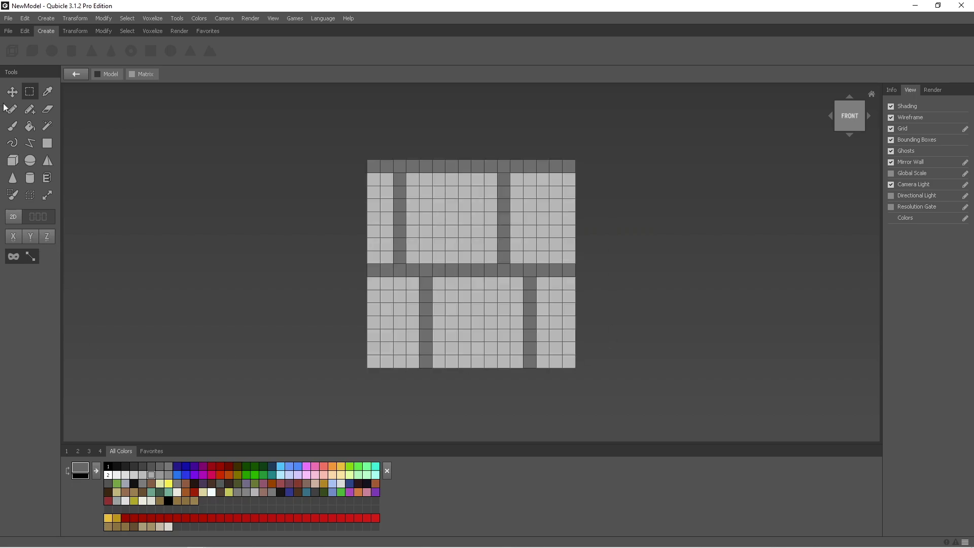
left_click_drag(299, 211, 656, 205)
left_click(856, 118)
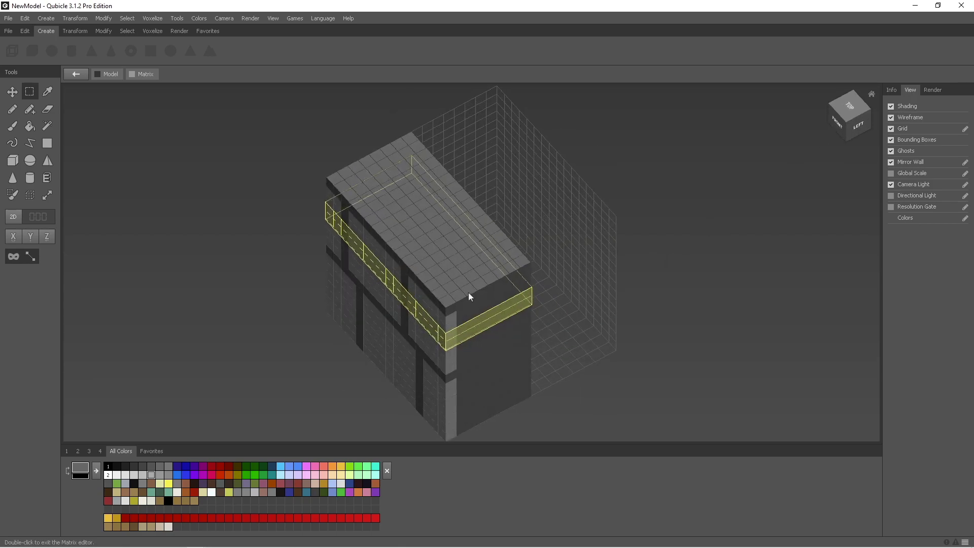
left_click(307, 147)
left_click_drag(306, 148, 461, 296)
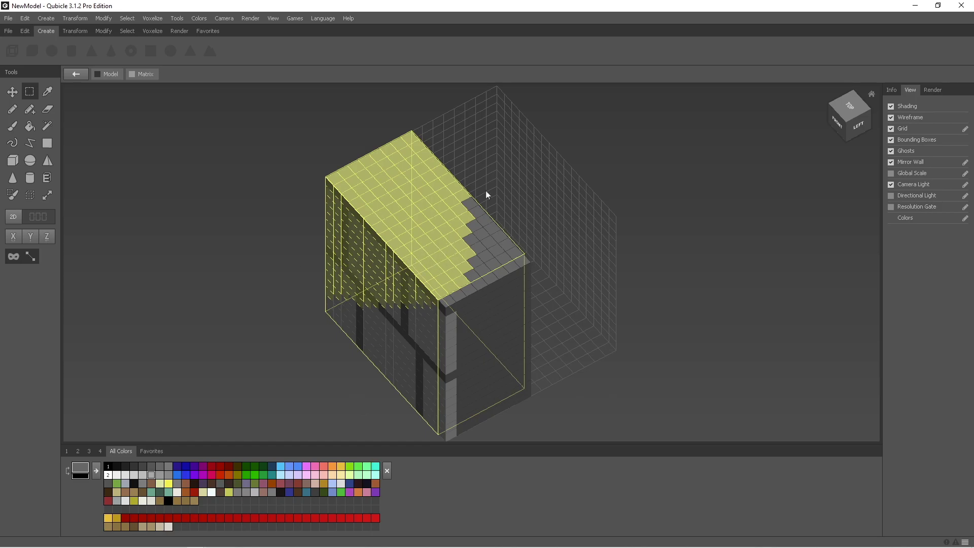
left_click(848, 109)
left_click(708, 286)
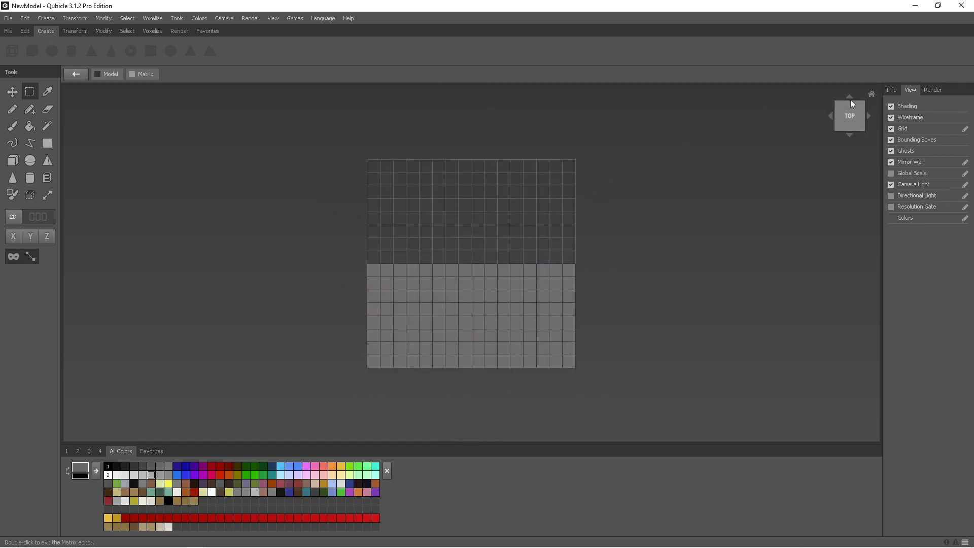
- Select the one-voxel-deep front layer across the block's full width from the top view
left_click_drag(639, 405, 284, 361)
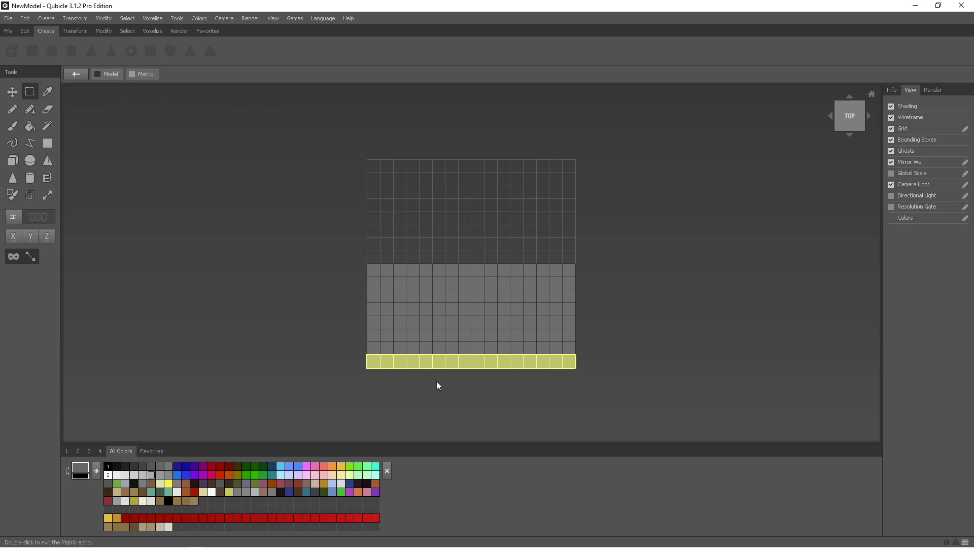
right_click_drag(556, 387, 694, 285)
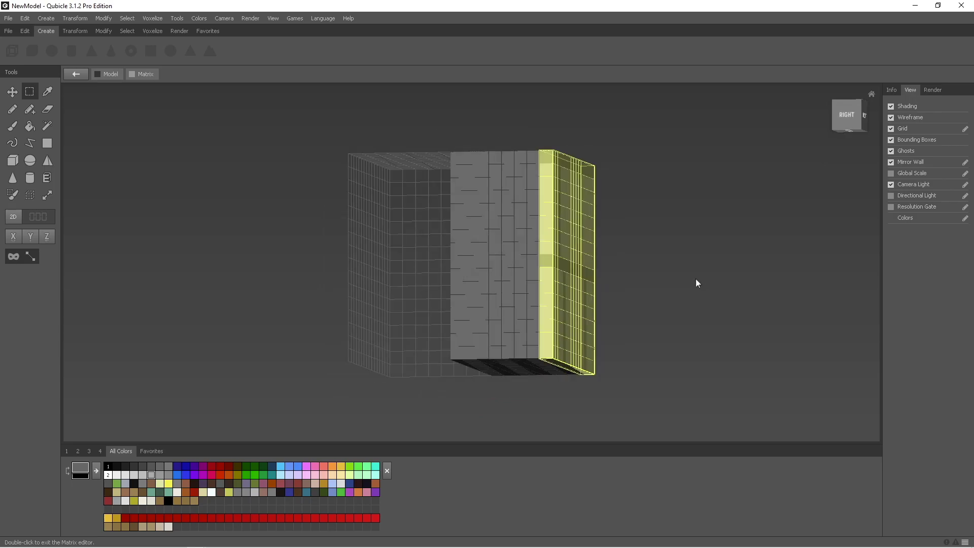
left_click(845, 109)
left_click(848, 104)
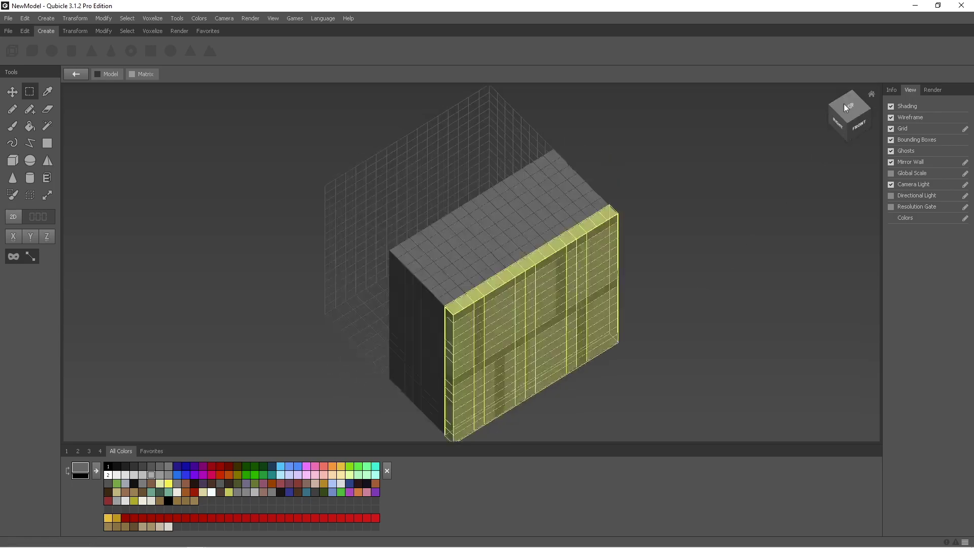
left_click(849, 105)
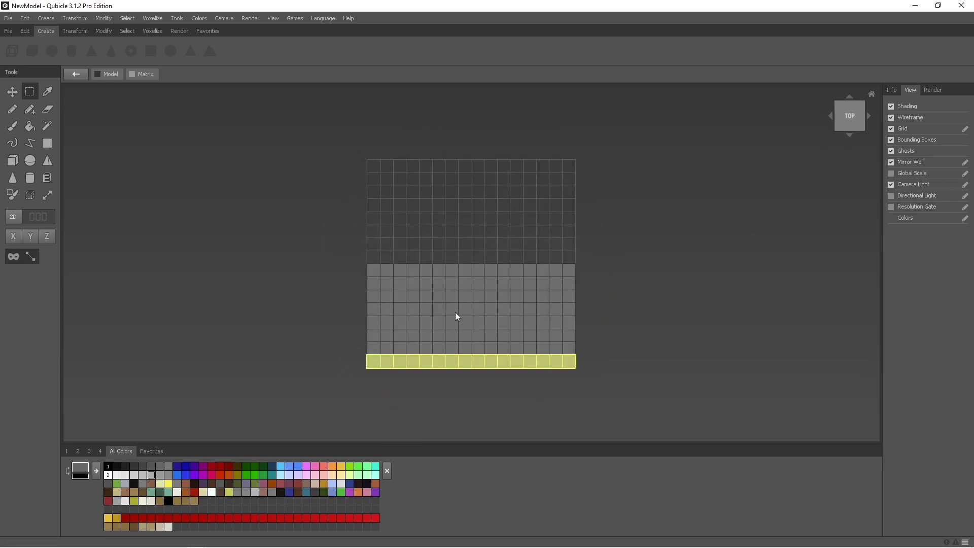
- Move a copy of the selected front layer 10 voxels back, leaving a two-voxel gap behind the block
key("m")
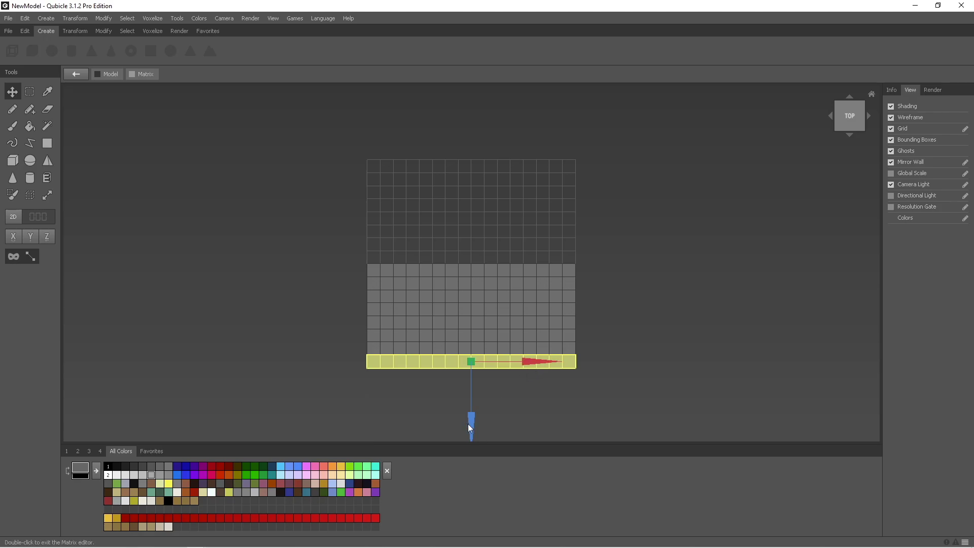
right_click_drag(501, 402, 557, 349)
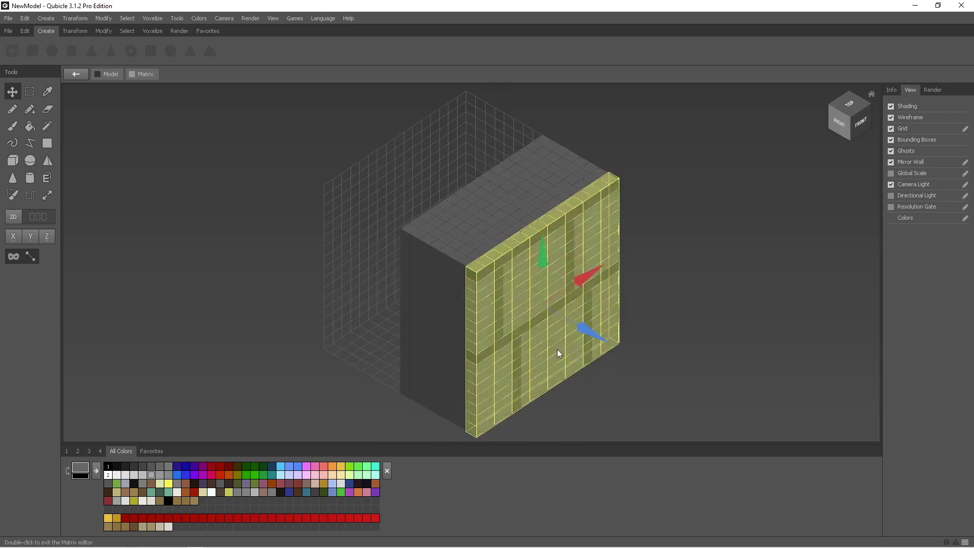
left_click(850, 116)
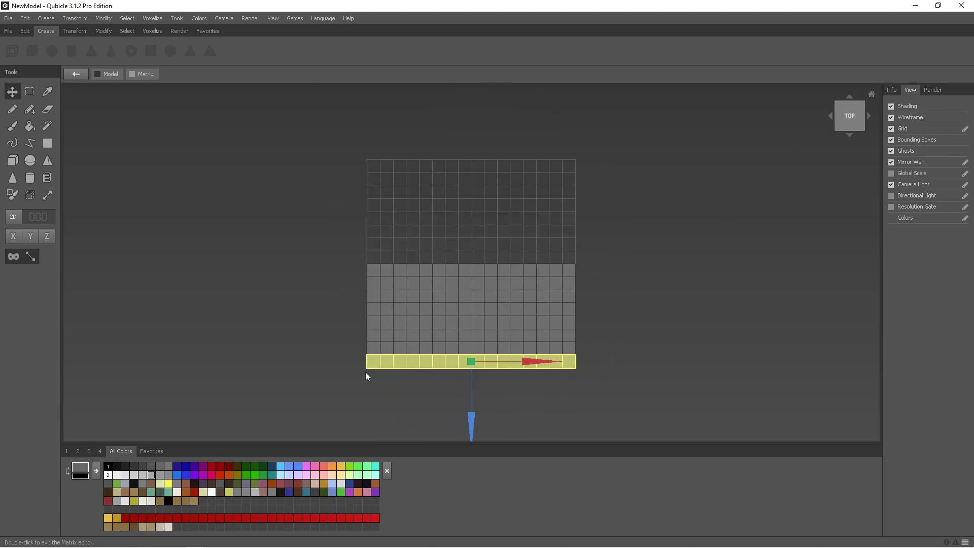
middle_click_drag(626, 376, 673, 317)
middle_click_drag(711, 287, 690, 348)
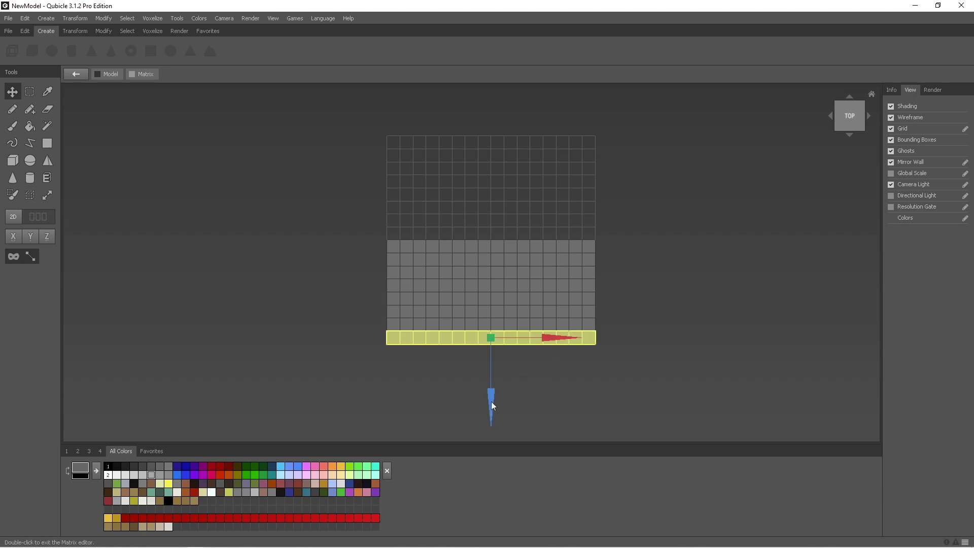
left_click_drag(491, 402, 490, 279)
right_click_drag(490, 279, 574, 246)
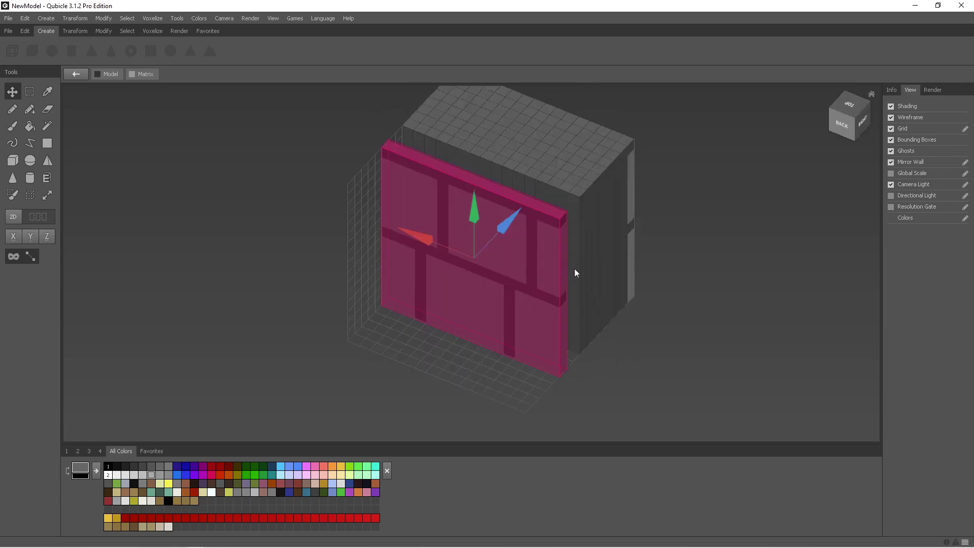
right_click_drag(735, 193, 603, 161)
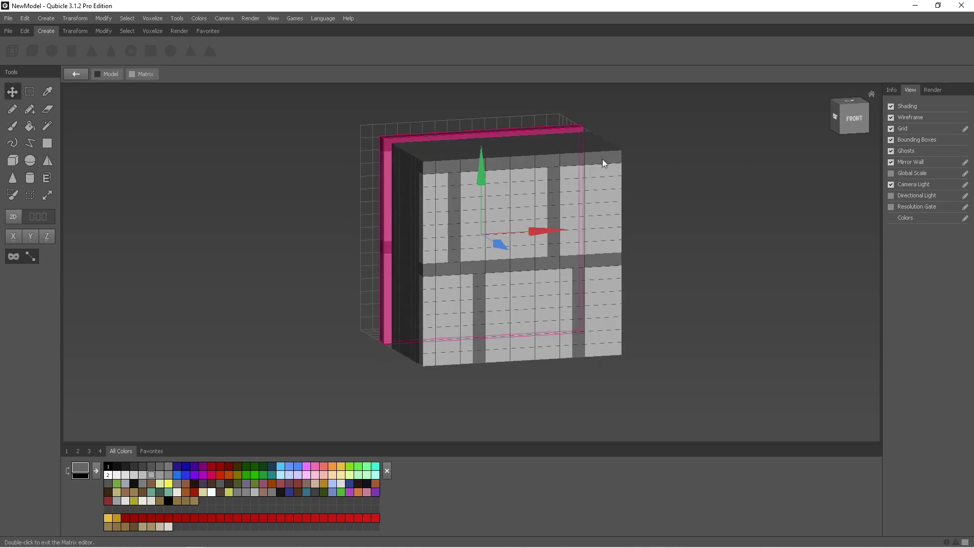
right_click_drag(373, 200, 538, 203)
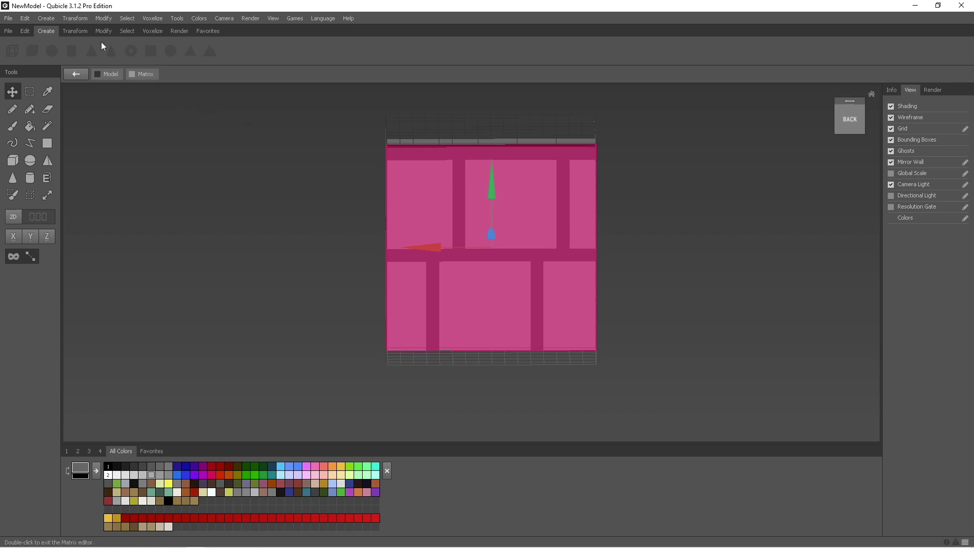
- Try to rotate the copied brick layer 90° about the Y axis
left_click(78, 32)
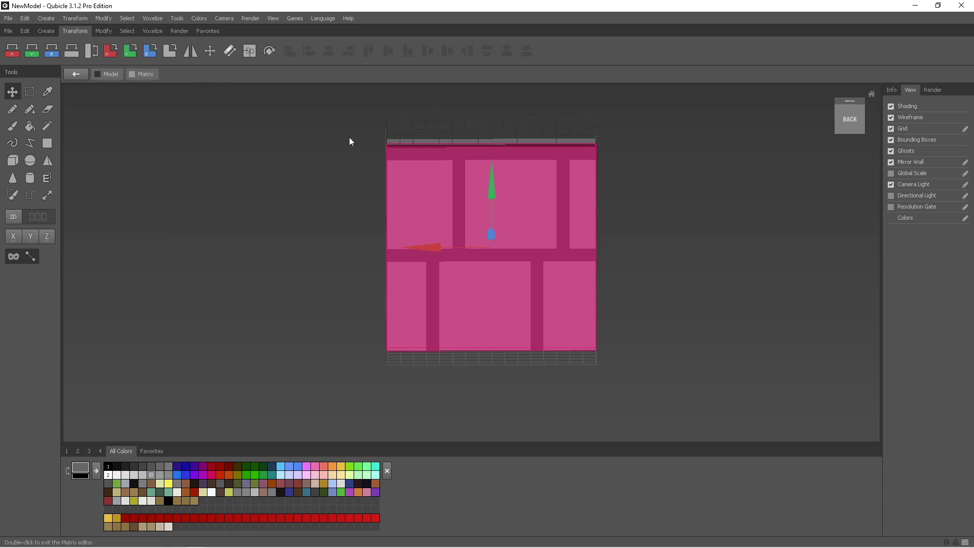
right_click_drag(349, 137, 346, 201)
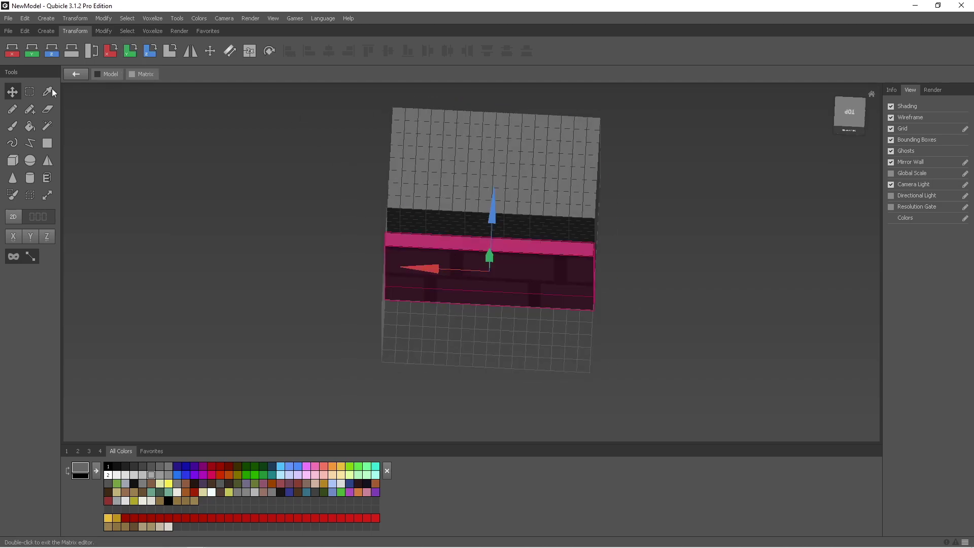
left_click(130, 51)
key("ctrl+z")
right_click_drag(290, 266, 312, 184)
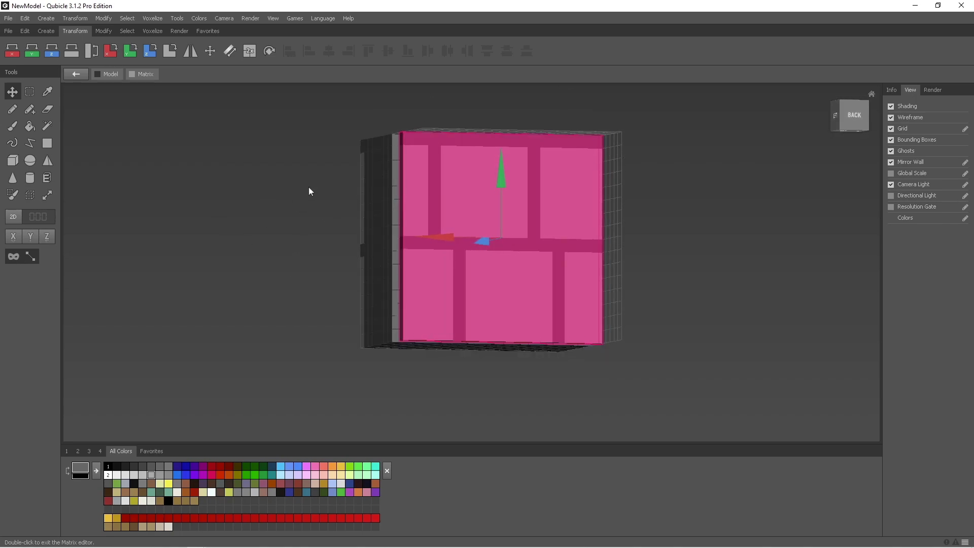
key("ctrl+z")
- Flip the copied brick layer along the X axis so its joints mirror the original
right_click_drag(697, 206, 530, 131)
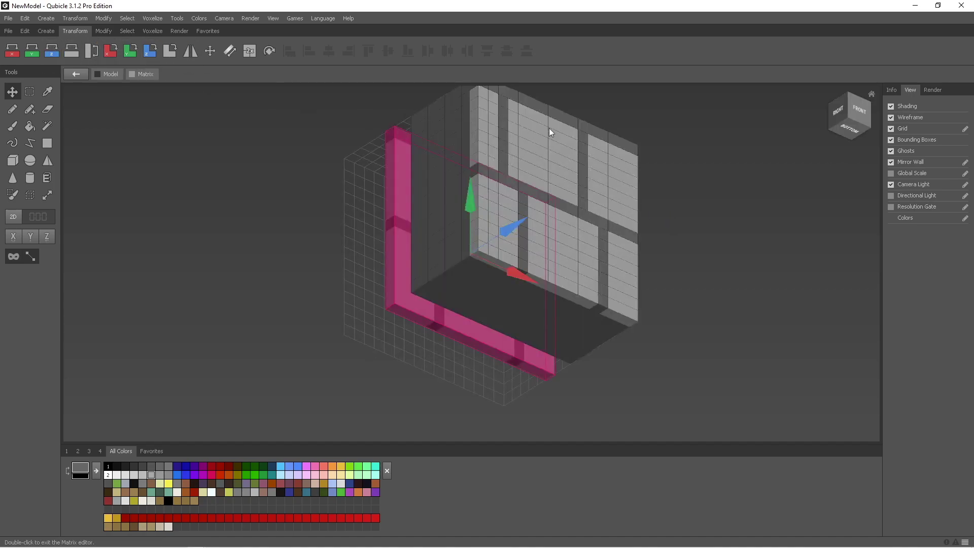
left_click(857, 111)
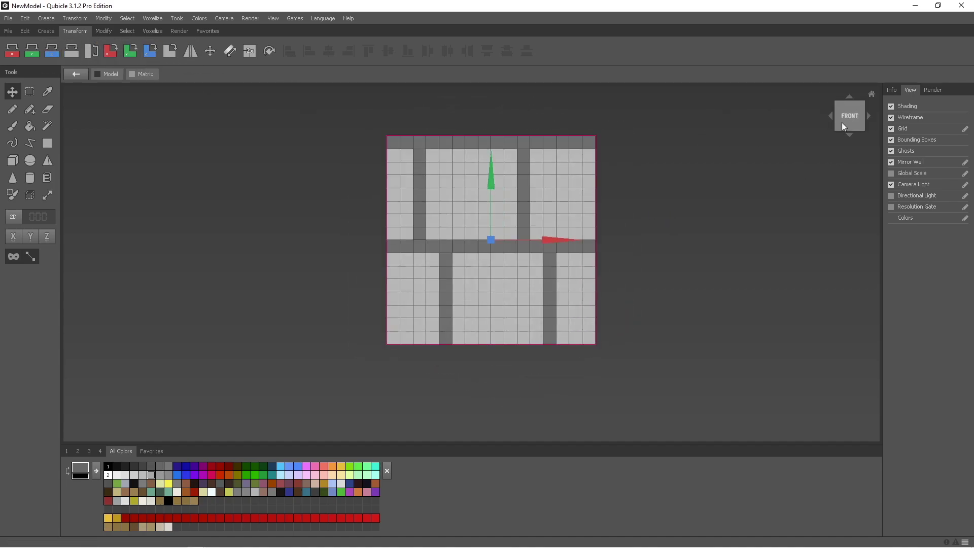
left_click(831, 115)
left_click(831, 115)
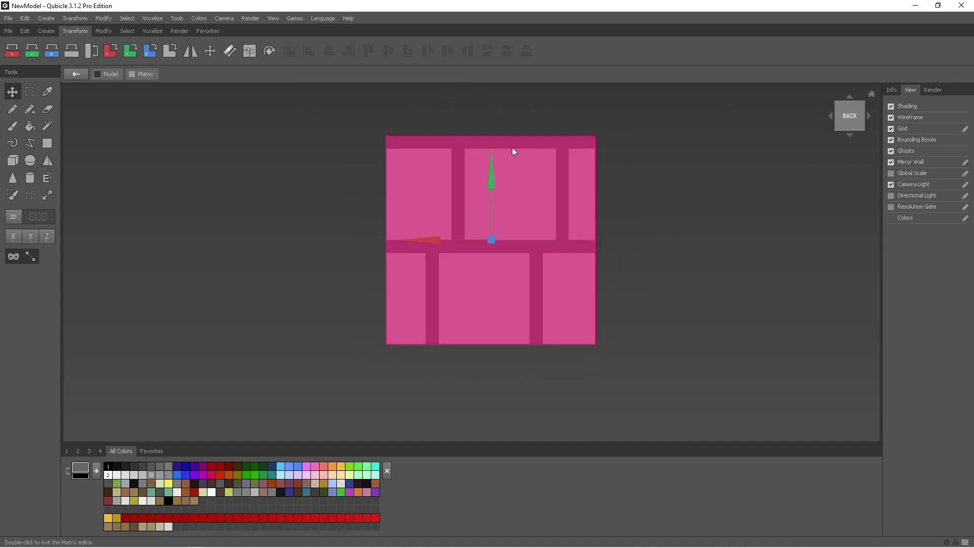
left_click(11, 54)
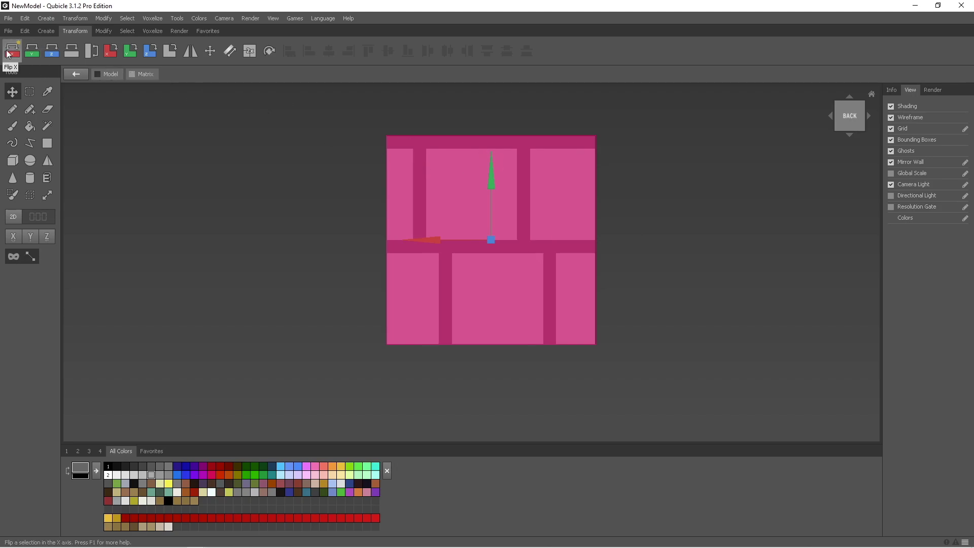
right_click_drag(500, 135, 500, 221)
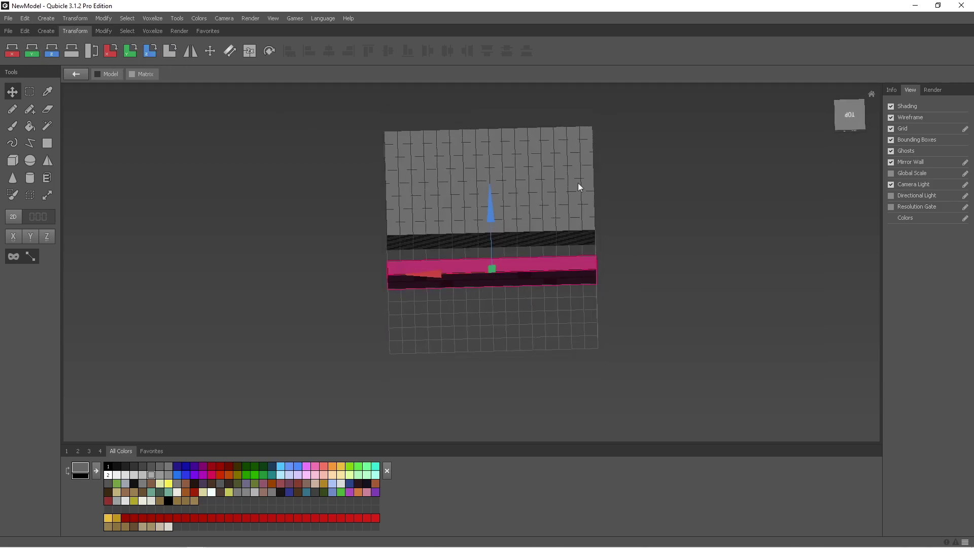
right_click_drag(472, 313, 474, 263)
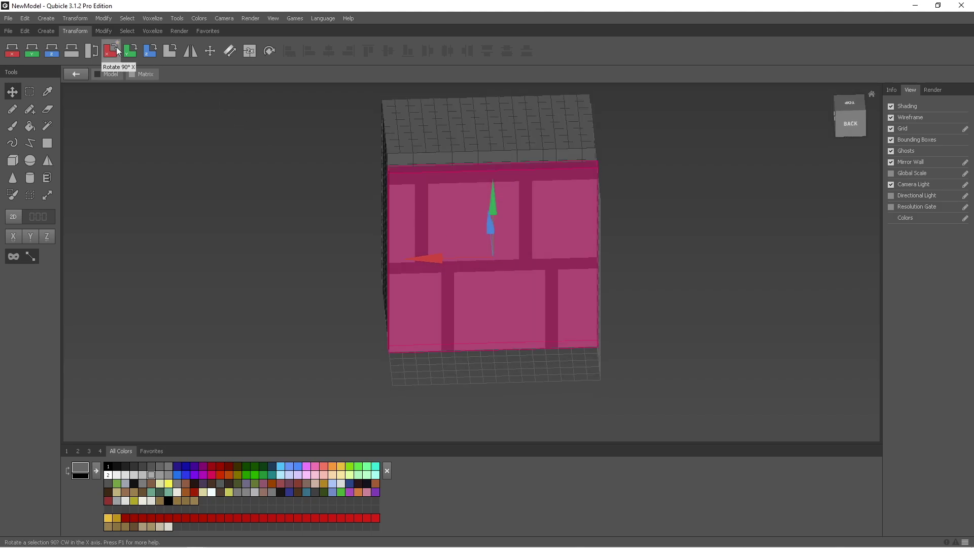
left_click(853, 131)
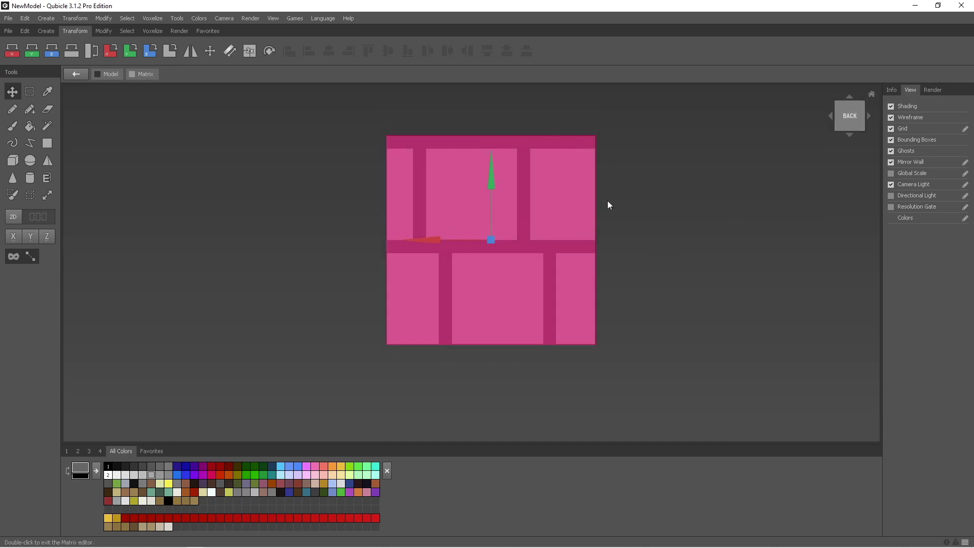
- Shift the flipped layer forward into the block's rearmost voxel row, three voxels from its floating position, and deselect it
left_click(850, 97)
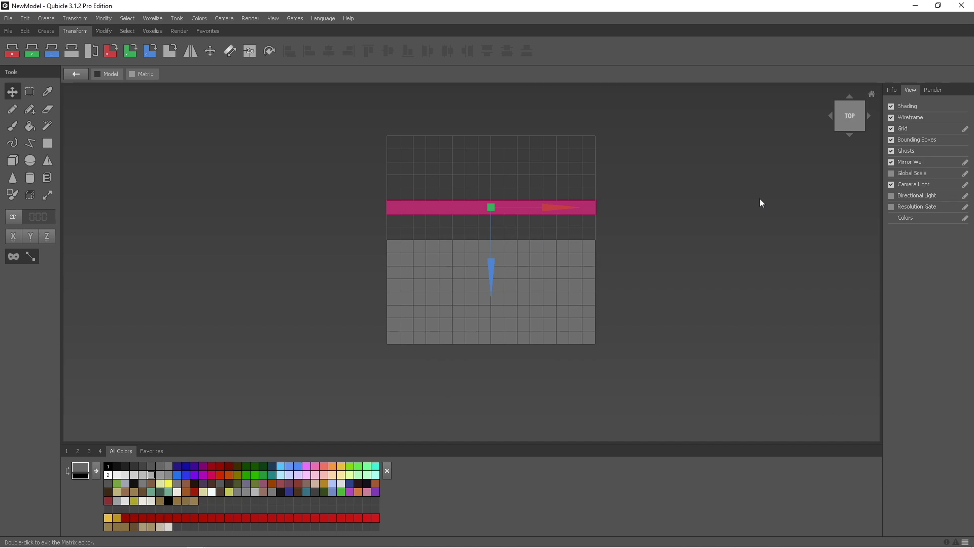
key("Down")
key("Down")
key("Up")
key("Up")
key("Up")
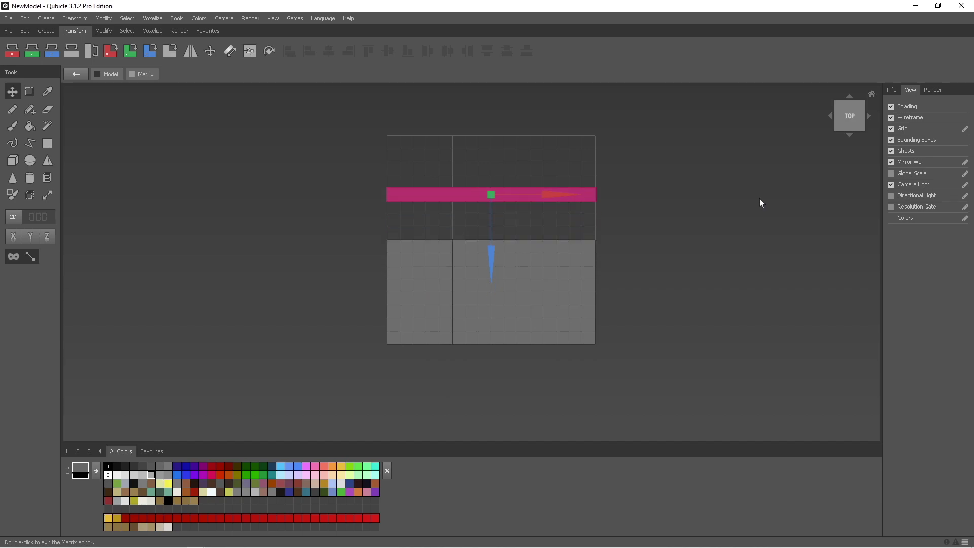
key("Down")
key("Down")
key("Down")
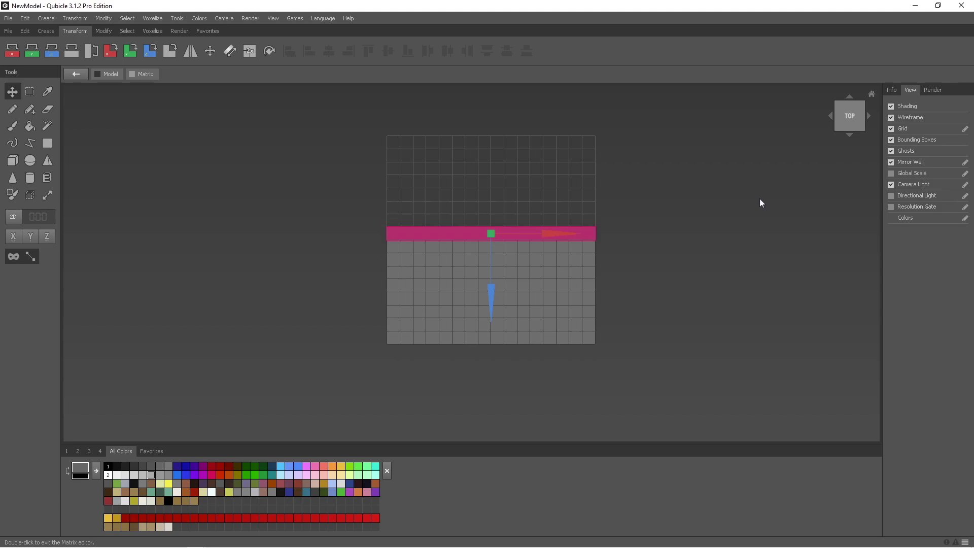
key("Down")
key("Up")
key("Down")
key("Up")
key("Down")
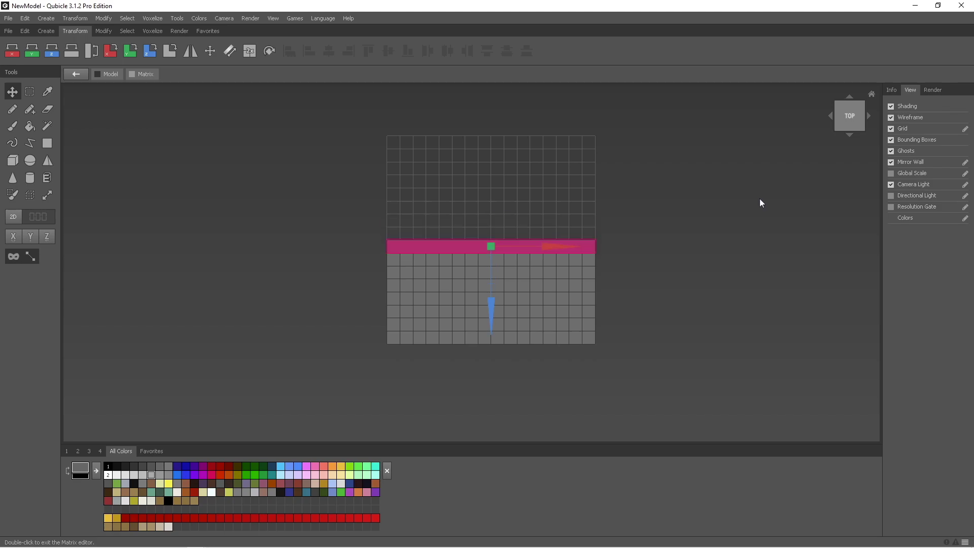
right_click_drag(646, 262, 815, 157)
key("ctrl+d")
right_click_drag(779, 200, 713, 138)
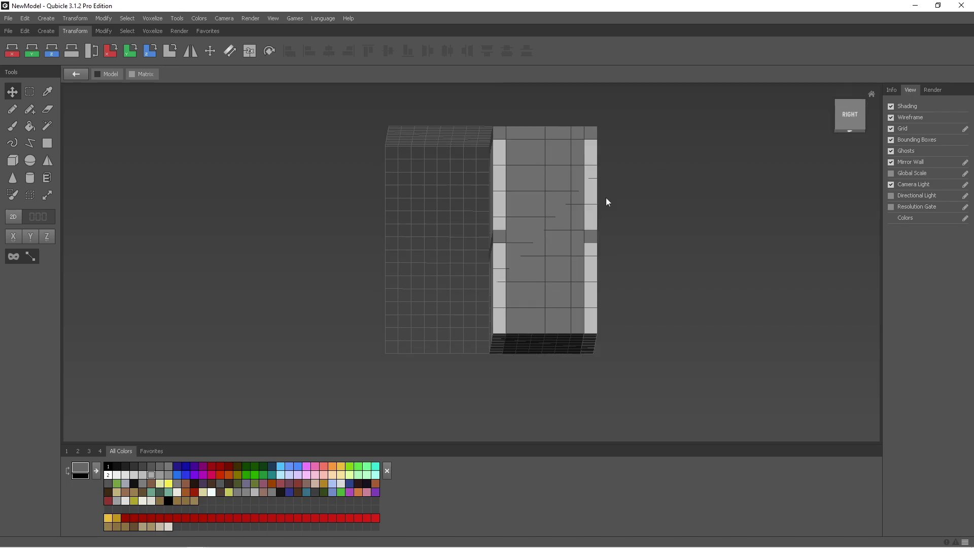
- Paint the dark middle areas of both brick courses on the right side light grey, keeping the horizontal mortar rows dark
left_click(13, 109)
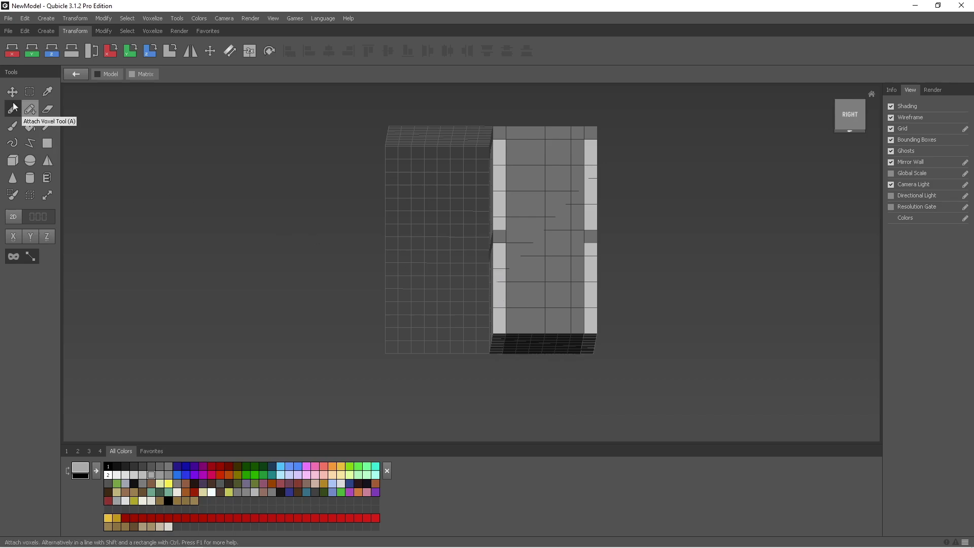
mouse_move(495, 248)
left_mouse_down()
mouse_move(586, 332)
mouse_move(589, 319)
left_mouse_up()
right_click_drag(602, 199, 571, 206)
left_click_drag(513, 190, 603, 258)
- Paint the upper and lower brick courses on the left side light grey, keeping the horizontal mortar rows dark
right_click_drag(739, 265, 389, 179)
left_click_drag(390, 180, 493, 257)
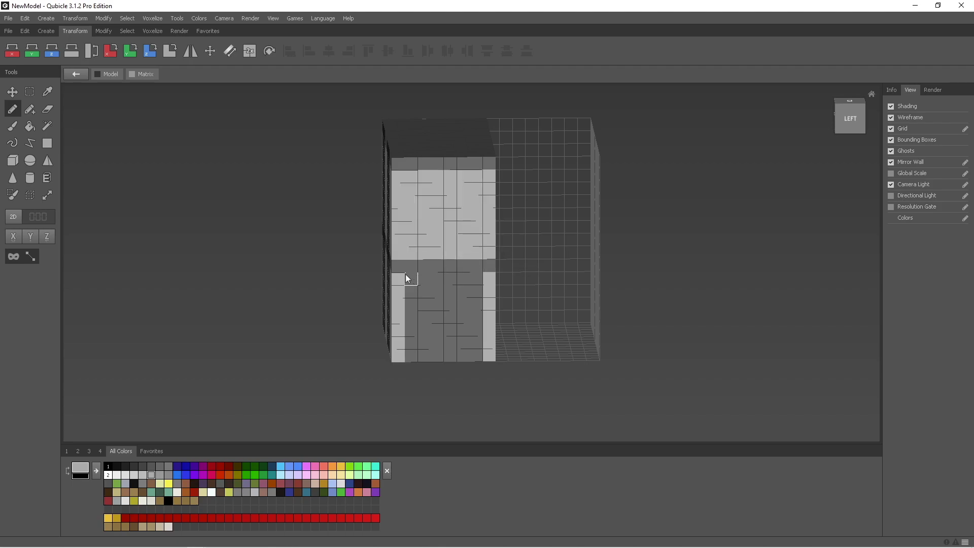
left_click_drag(419, 289, 489, 353)
mouse_move(547, 270)
right_mouse_down()
mouse_move(642, 283)
mouse_move(531, 281)
mouse_move(699, 277)
mouse_move(546, 276)
right_mouse_up()
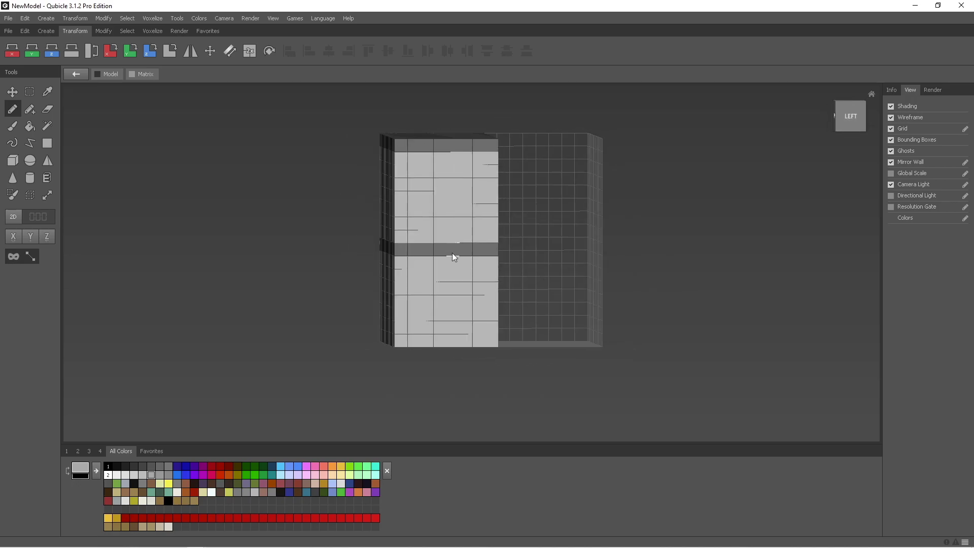
- Try painting a dark-grey vertical mortar joint down the left side's lower course, leaving one voxel column behind it at the rear edge
right_click_drag(594, 231, 563, 238)
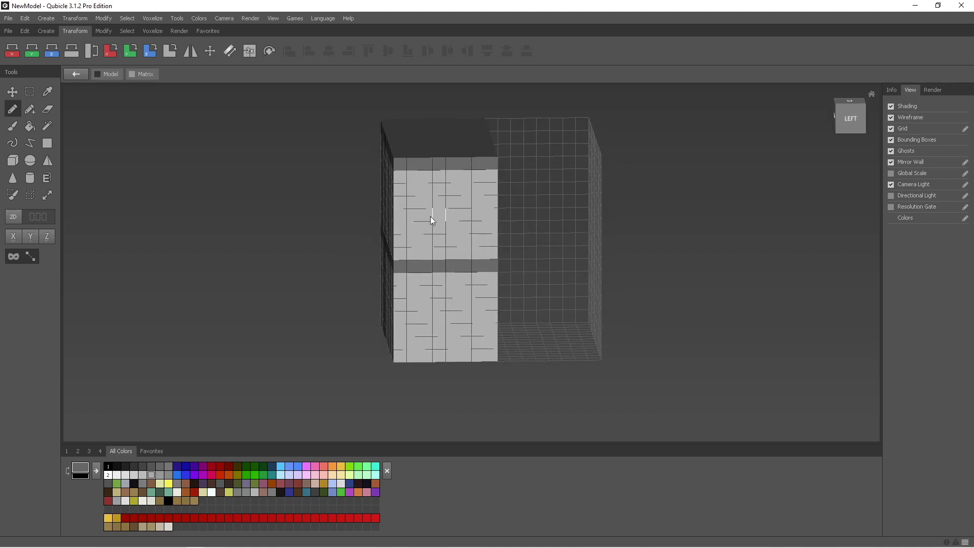
mouse_move(462, 263)
right_mouse_down()
mouse_move(449, 243)
mouse_move(457, 264)
right_mouse_up()
scroll(455, 270, "up", 2)
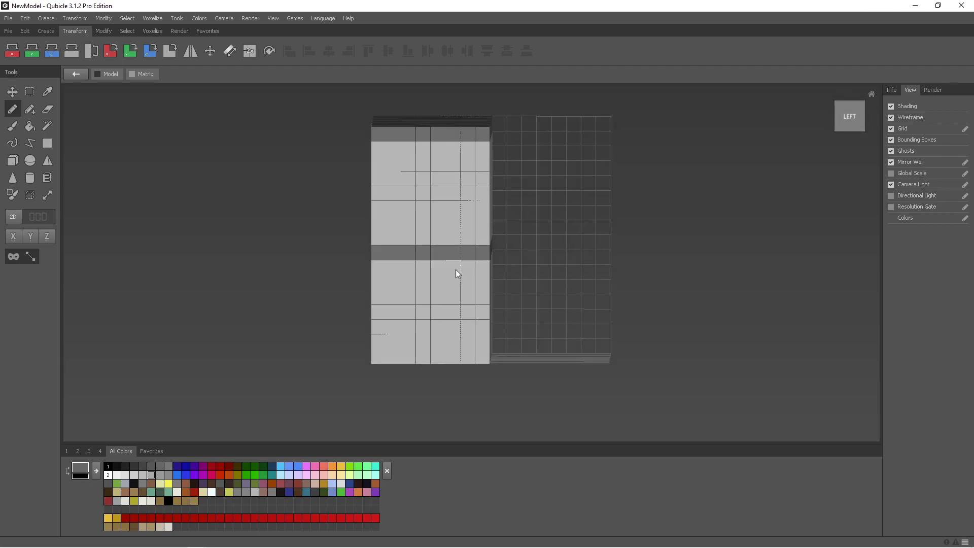
right_click_drag(423, 273, 530, 265)
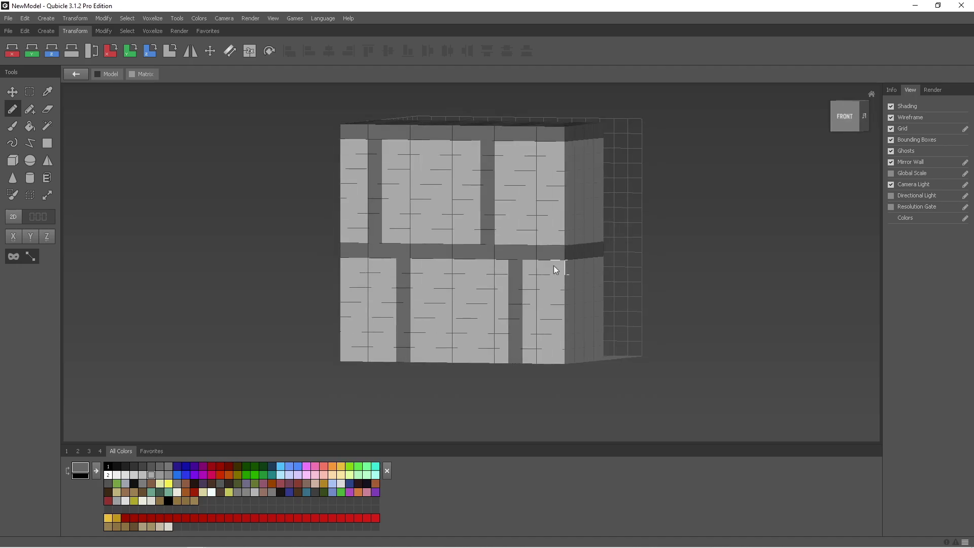
mouse_move(595, 272)
right_mouse_down()
mouse_move(404, 263)
mouse_move(464, 274)
mouse_move(452, 272)
right_mouse_up()
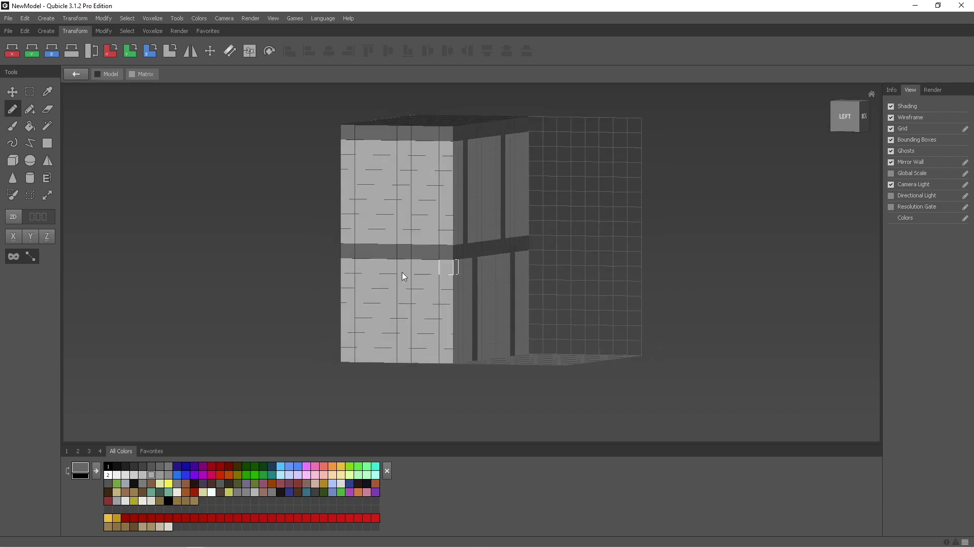
left_click_drag(430, 268, 431, 361)
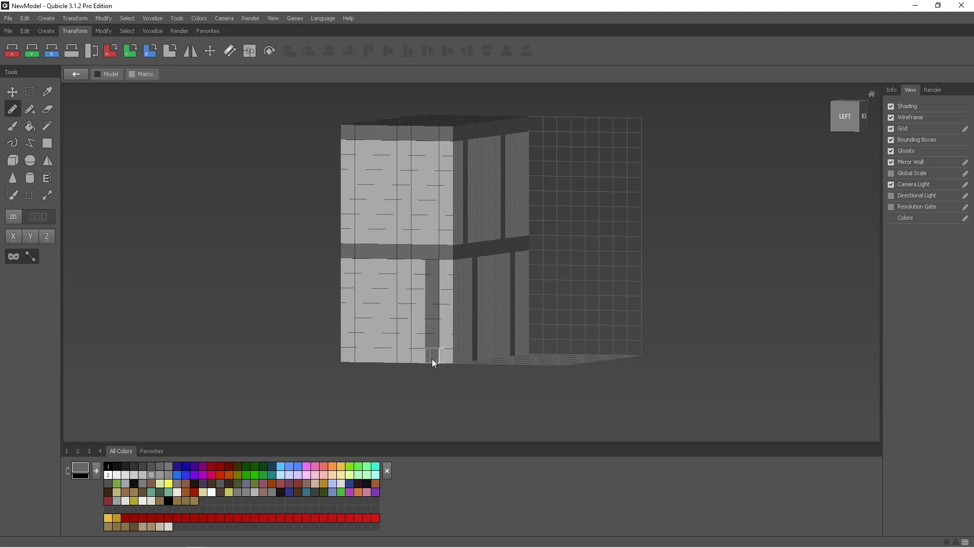
key("2")
- Paint a dark-grey vertical mortar joint down the left side's lower course, leaving two voxel columns between it and the rear edge
right_click_drag(499, 288, 512, 305)
left_click(387, 276)
right_click_drag(387, 275, 431, 284)
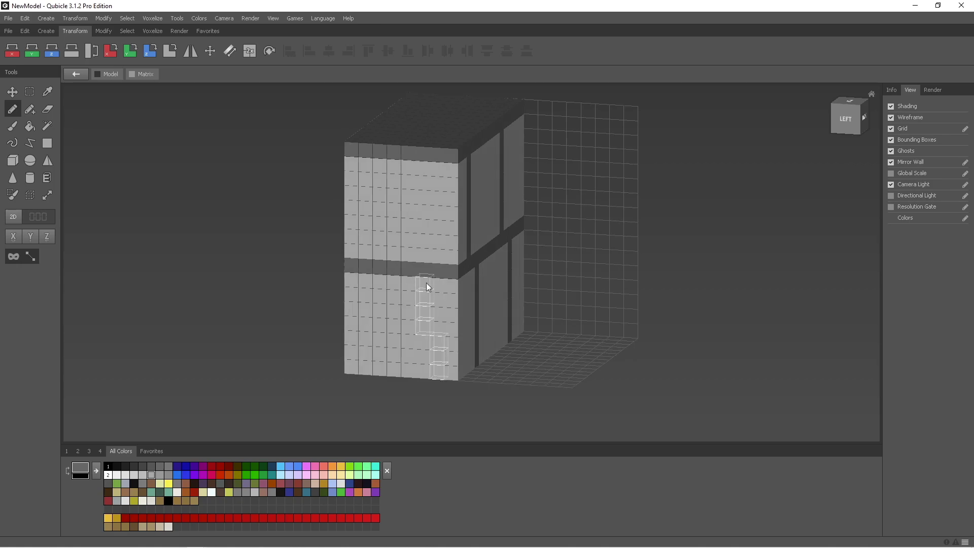
left_click(426, 282)
mouse_move(422, 286)
left_mouse_down()
mouse_move(408, 352)
mouse_move(425, 377)
left_mouse_up()
right_click_drag(497, 303, 560, 301)
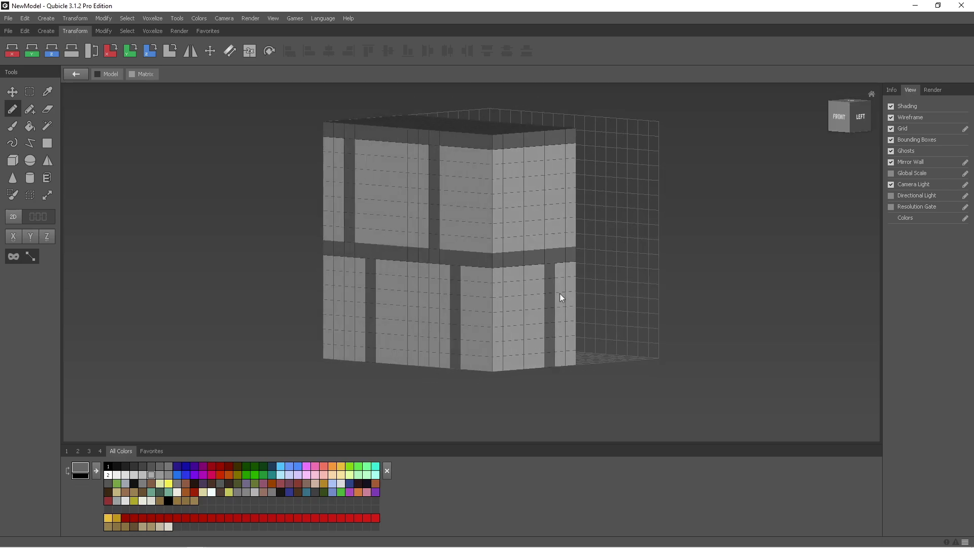
- Paint a dark-grey vertical mortar joint down the left side's upper course, two voxel columns in from the front edge
right_click_drag(555, 288, 458, 205)
left_click(855, 115)
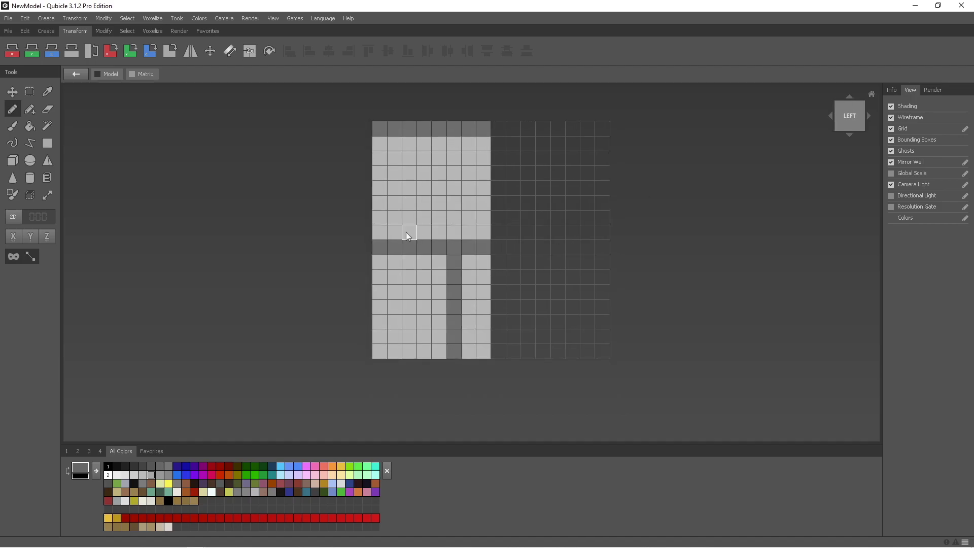
left_click_drag(406, 232, 408, 217)
- Paint vertical mortar joints on the right side, two voxels from the rear edge in the upper course and two from the front edge below
right_click_drag(586, 185, 419, 205)
left_click(845, 119)
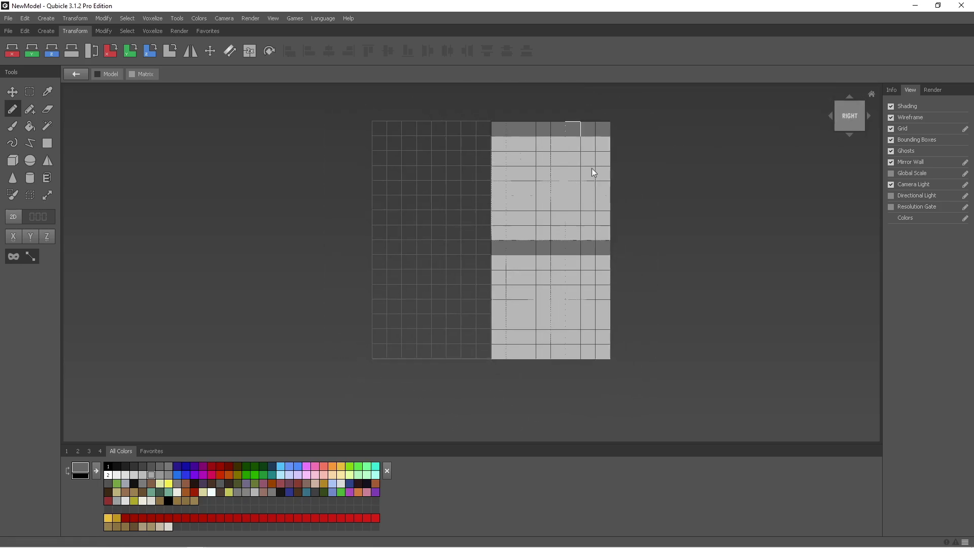
left_click_drag(528, 147, 531, 231)
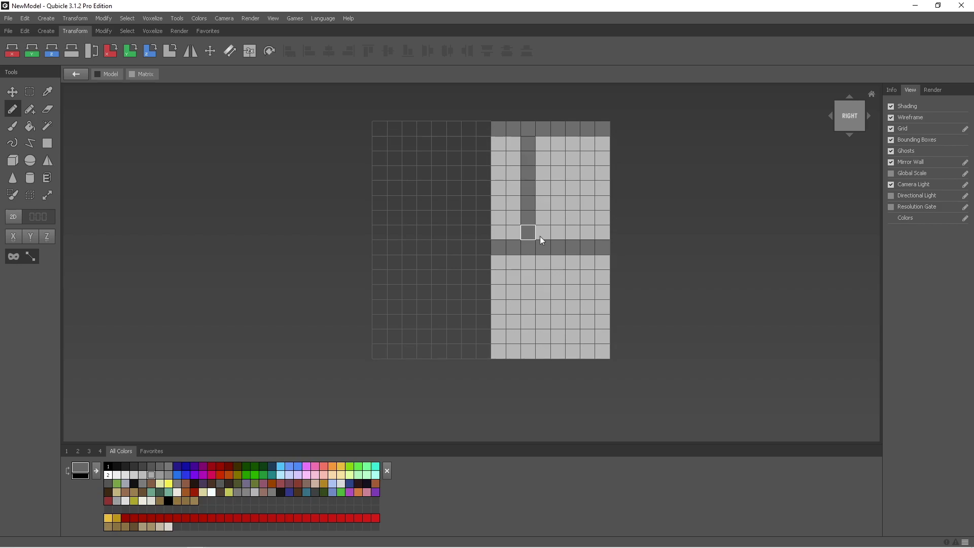
left_click_drag(577, 346, 577, 349)
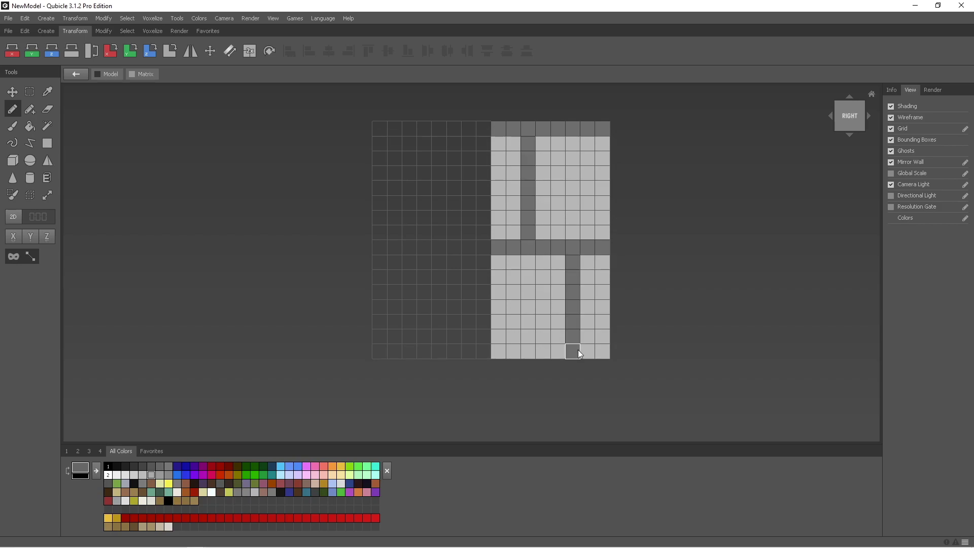
- Fill the upper middle brick on the front face with grey #888888 using contiguous fill
right_click_drag(775, 227, 681, 227)
left_click(839, 103)
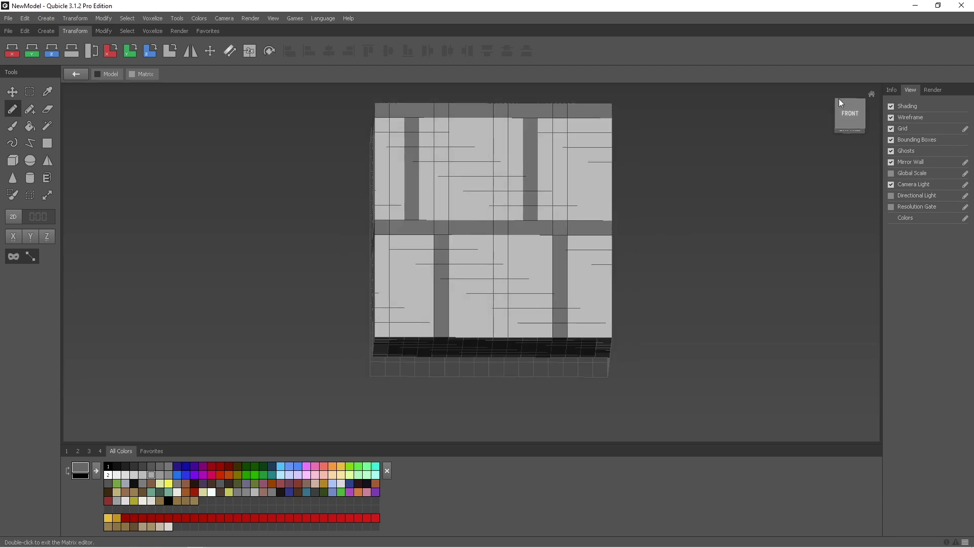
left_click(30, 126)
left_click(851, 107)
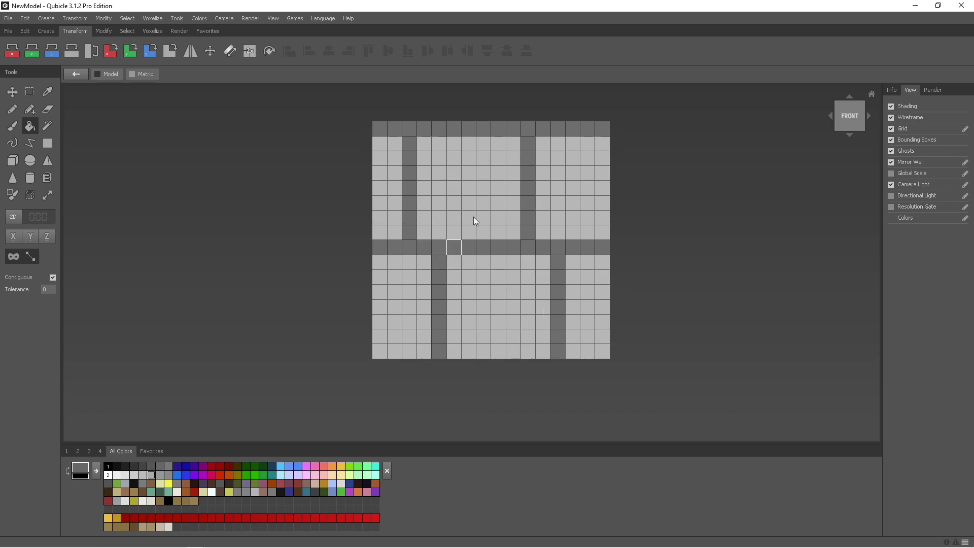
left_click(168, 477)
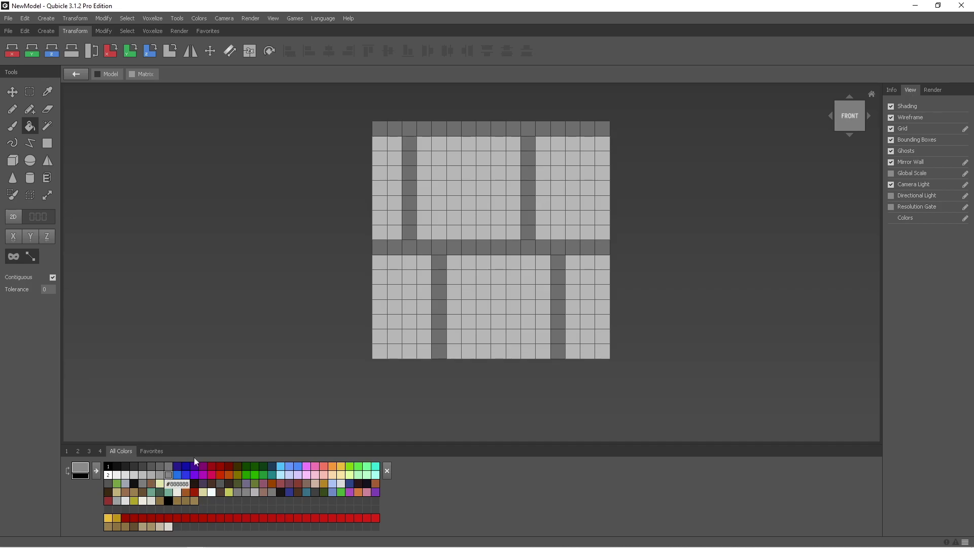
left_click(463, 151)
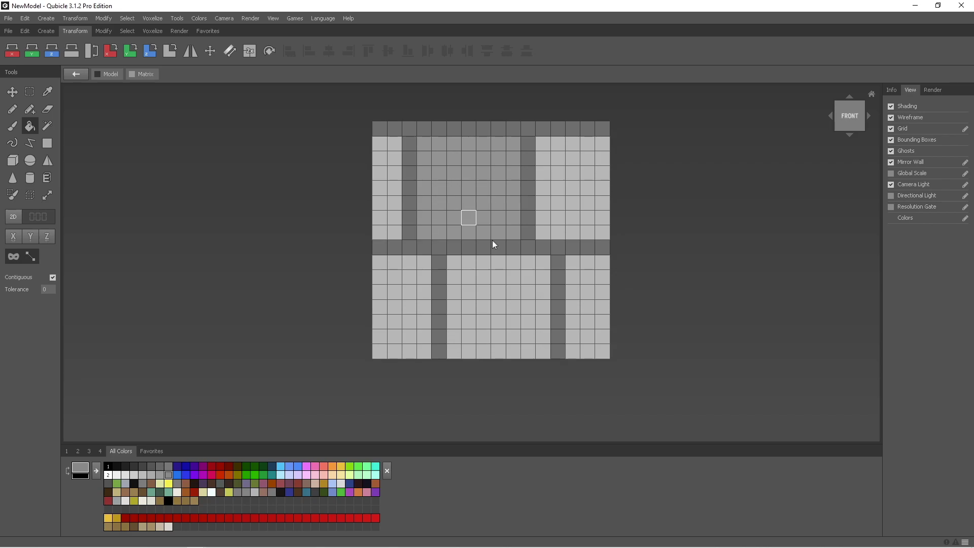
- Try filling the lower middle brick on the front face with grey #999999
left_click(160, 475)
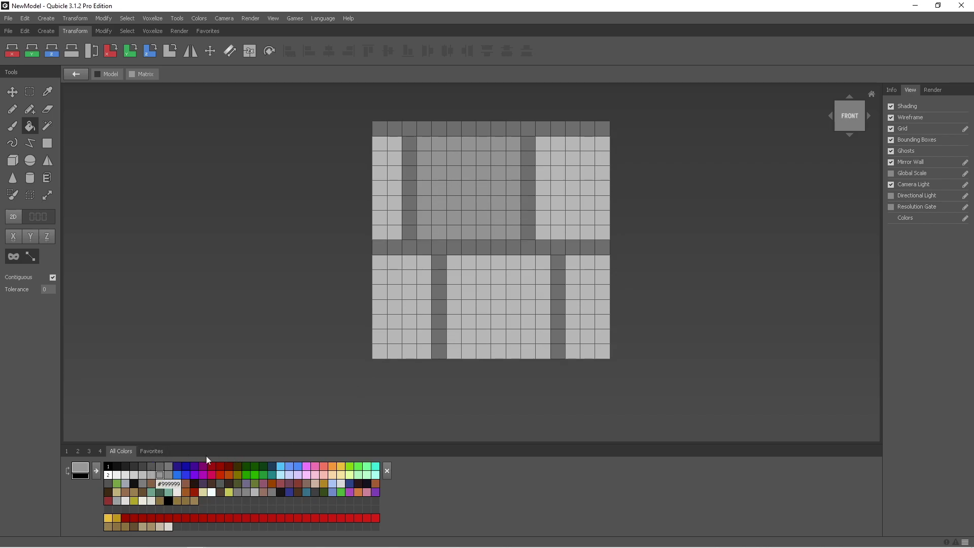
left_click(489, 340)
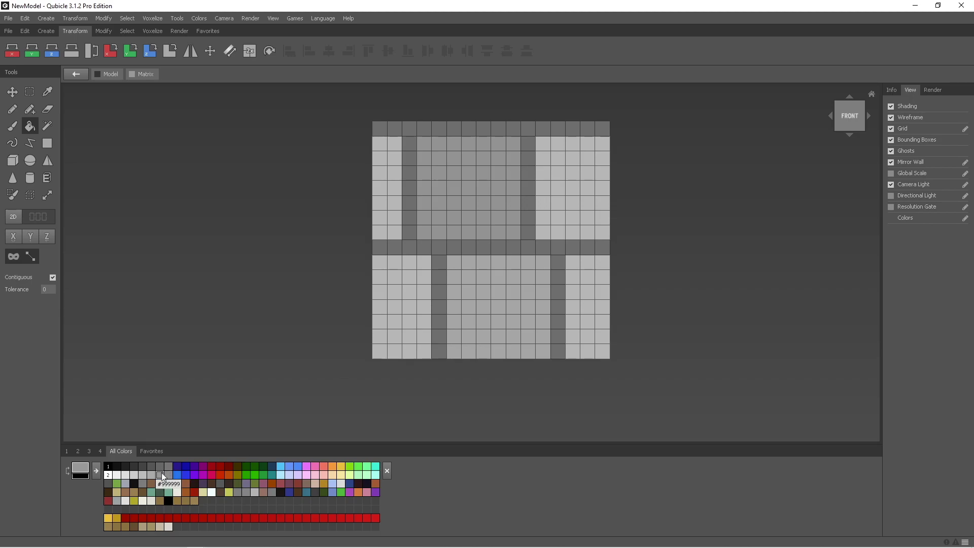
key("ctrl+z")
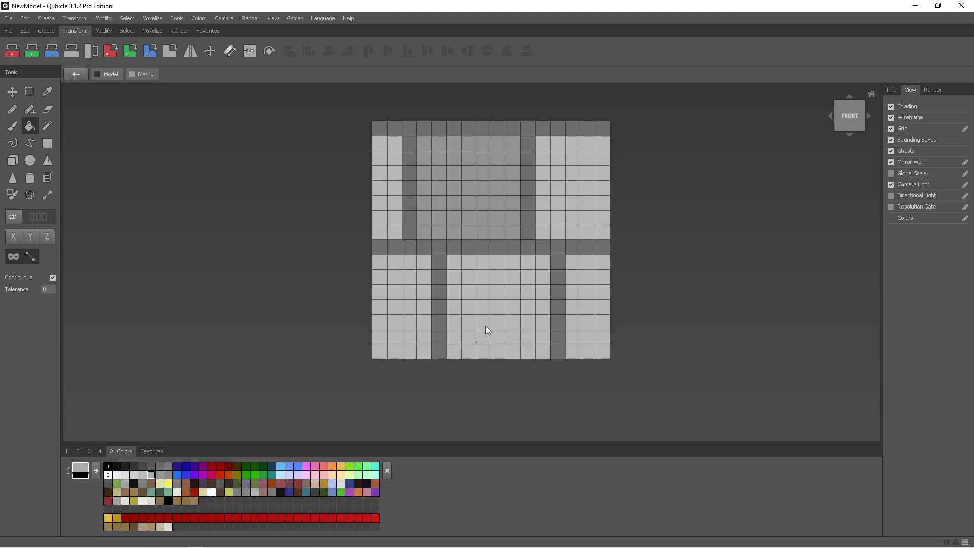
- Fill the two outer bricks of the front face's lower course with a lighter grey than the middle brick
left_click(143, 475)
left_click(403, 331)
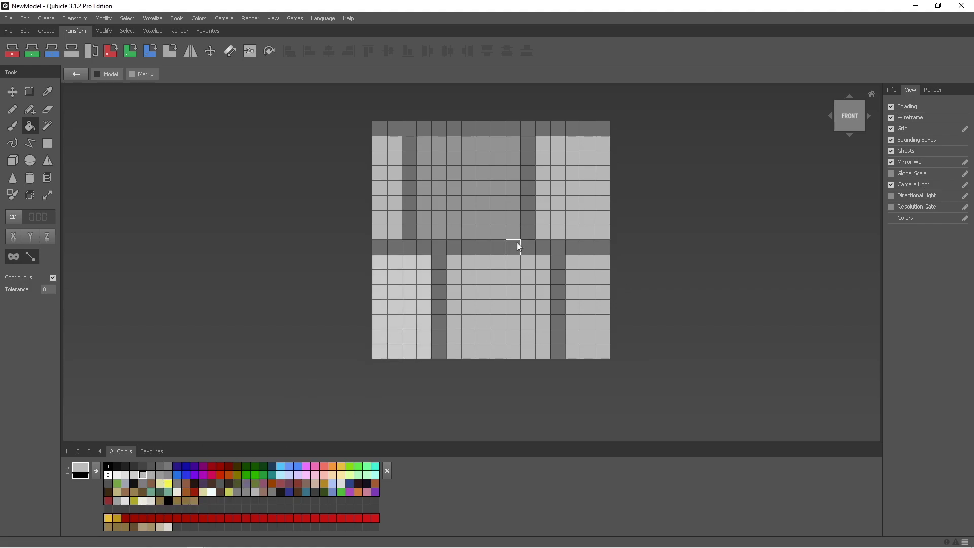
right_click_drag(522, 297, 522, 332)
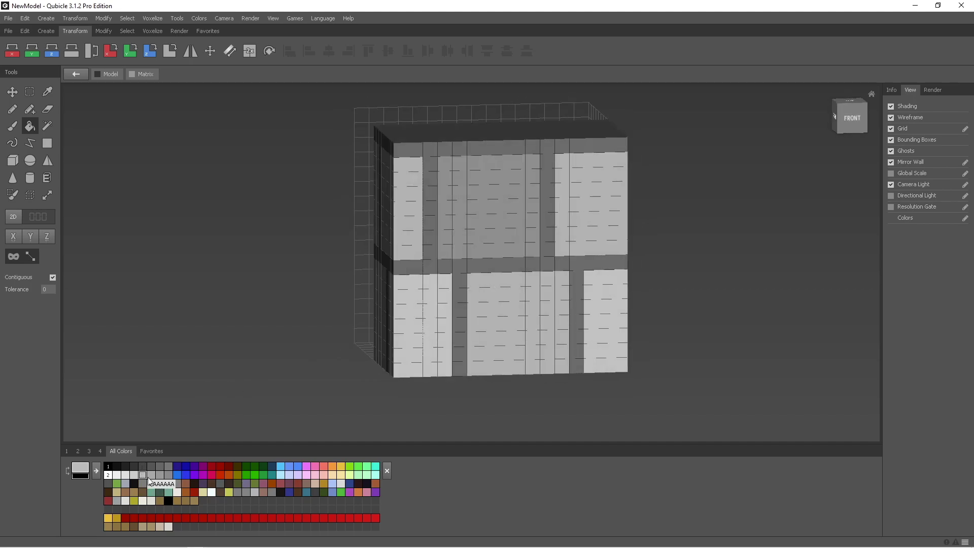
- Fill the front face's upper middle brick with a darker grey and its lower middle brick with #888888
left_click(172, 465)
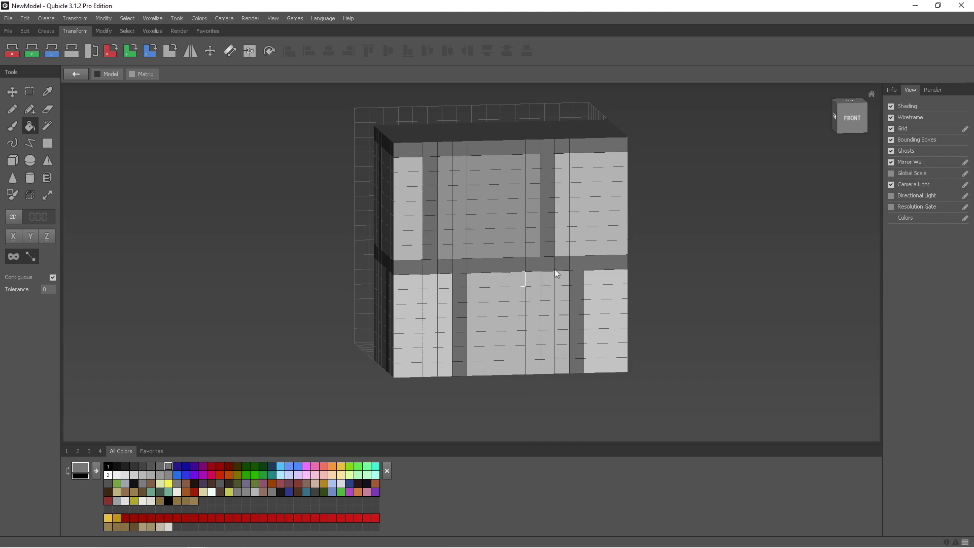
key("1")
left_click(497, 182)
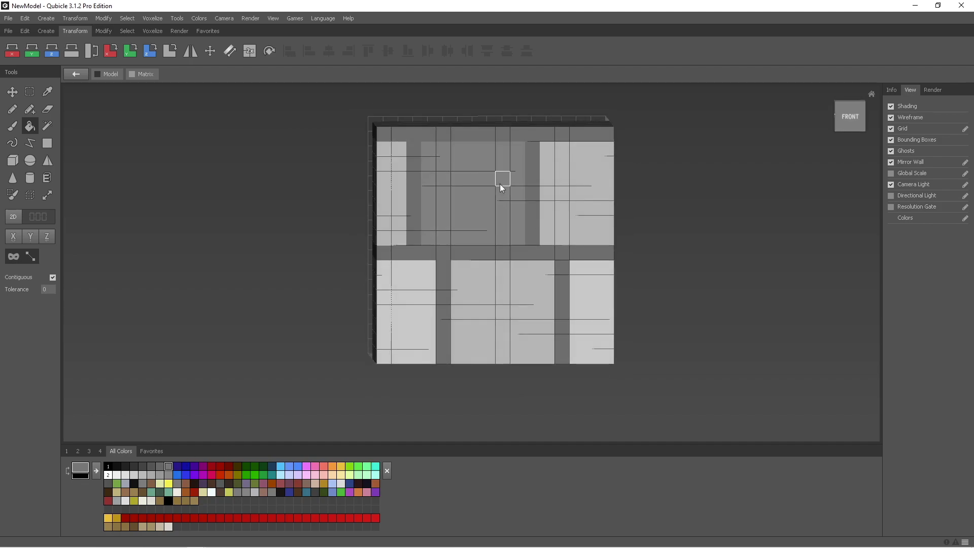
left_click(169, 475)
left_click(490, 275)
- Fill the lower-left and lower-right bricks of the front face with grey #999999
left_click(160, 475)
left_click(413, 324)
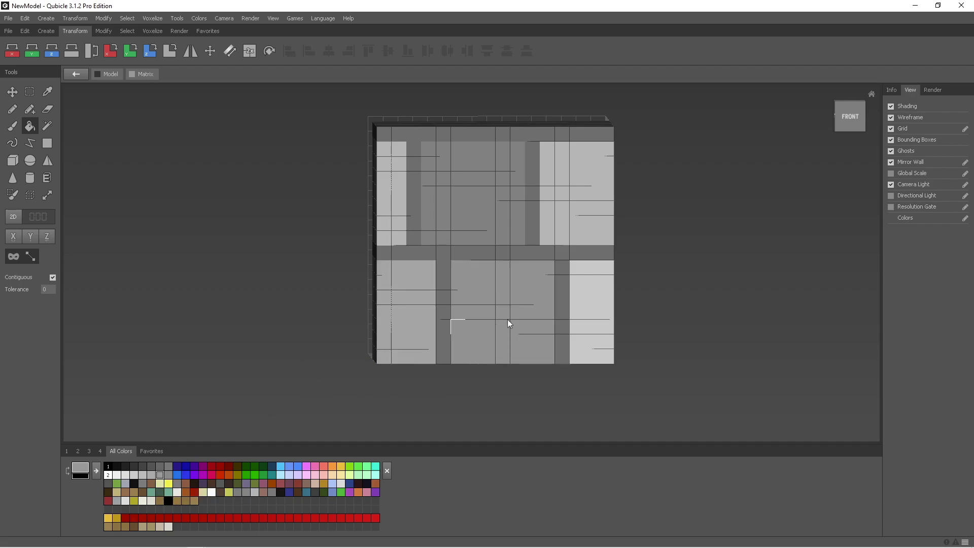
left_click(583, 316)
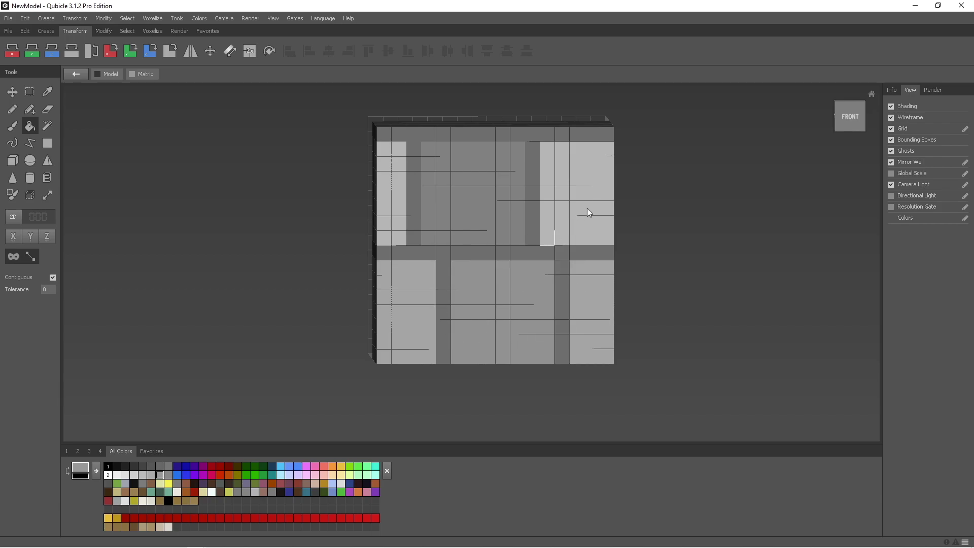
right_click_drag(604, 189, 625, 213)
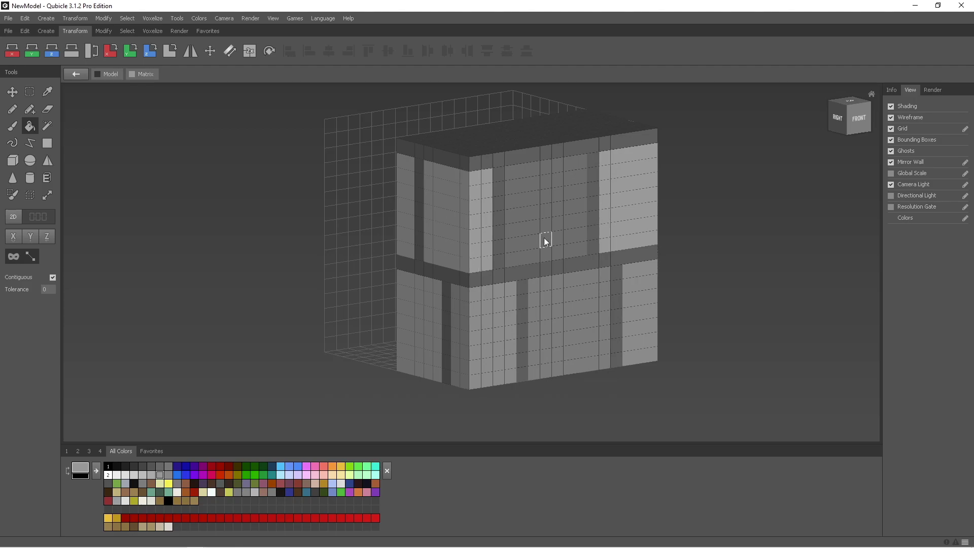
mouse_move(577, 223)
right_mouse_down()
mouse_move(547, 216)
mouse_move(463, 272)
mouse_move(537, 238)
mouse_move(545, 224)
mouse_move(532, 226)
right_mouse_up()
left_click(12, 108)
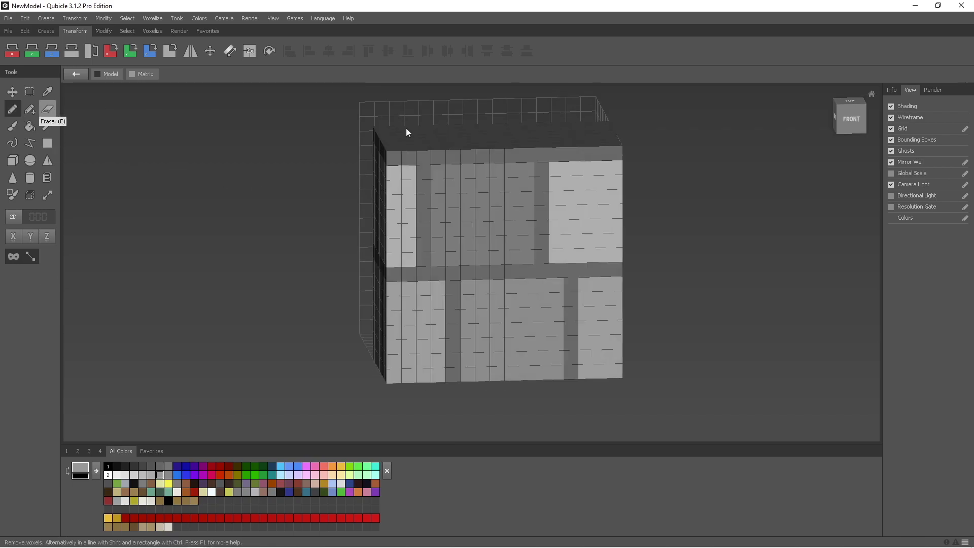
left_click_drag(452, 175, 535, 257)
key("ctrl+z")
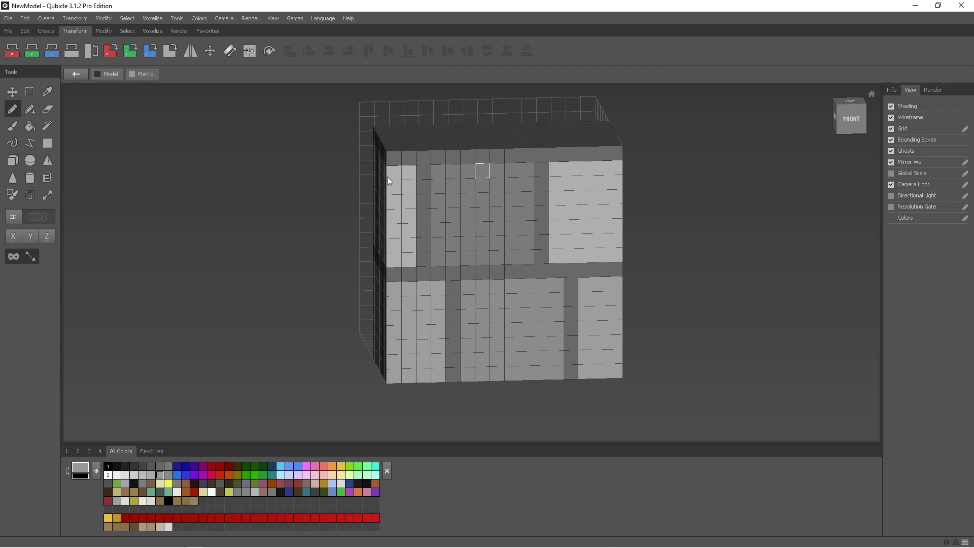
left_click(30, 126)
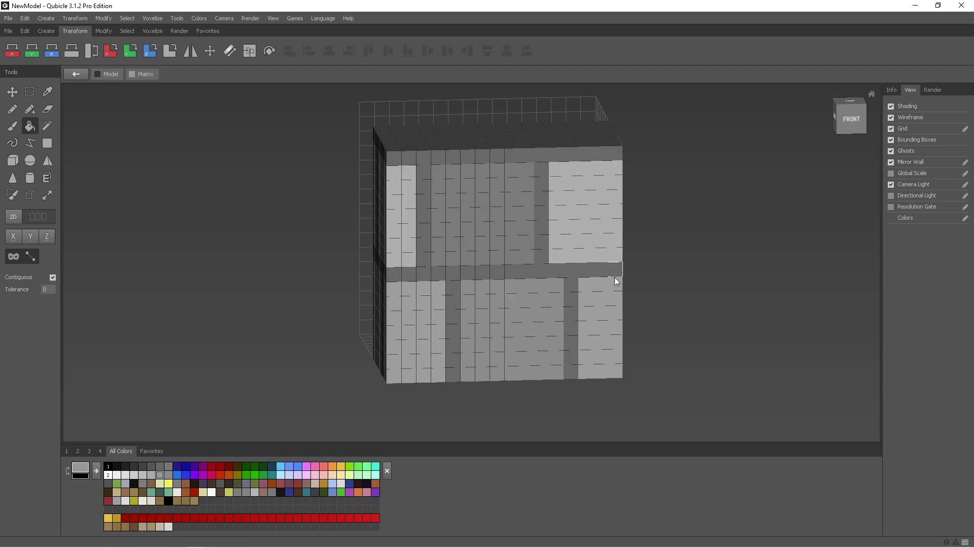
- Fill the front's upper outer bricks with the upper middle brick's dark grey, and that middle brick with the lower outer bricks' grey
mouse_move(700, 267)
right_mouse_down()
mouse_move(720, 258)
mouse_move(706, 253)
right_mouse_up()
left_click(849, 115)
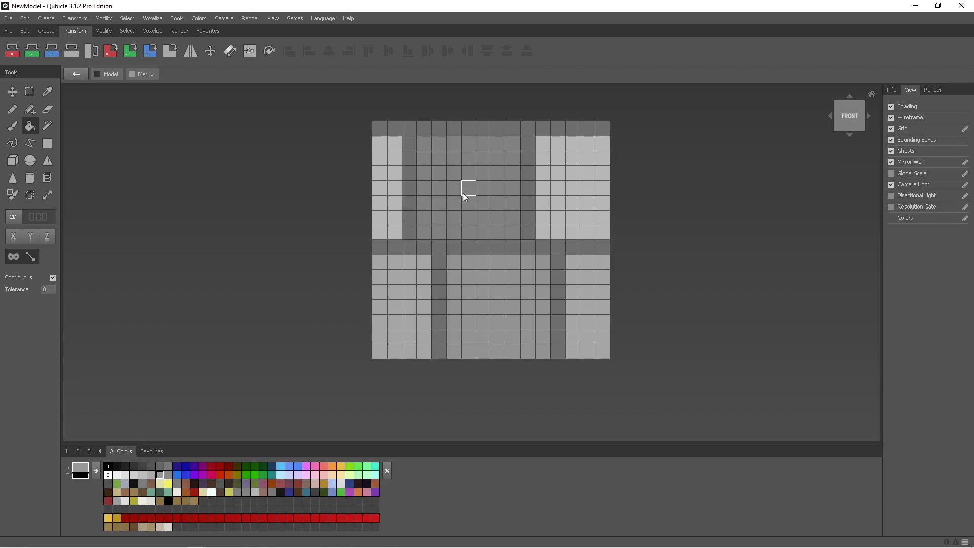
left_click(385, 193)
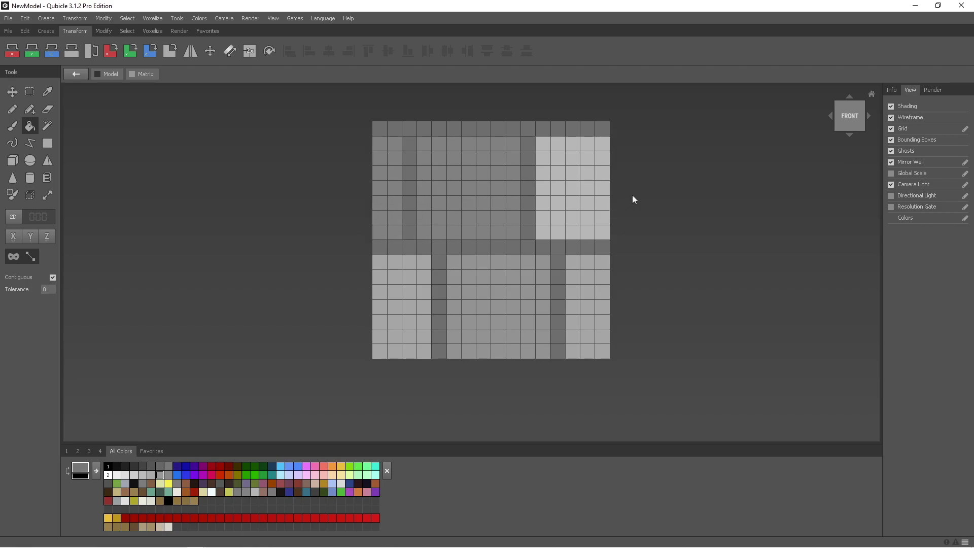
left_click(579, 197)
left_click(470, 202)
key("Tab")
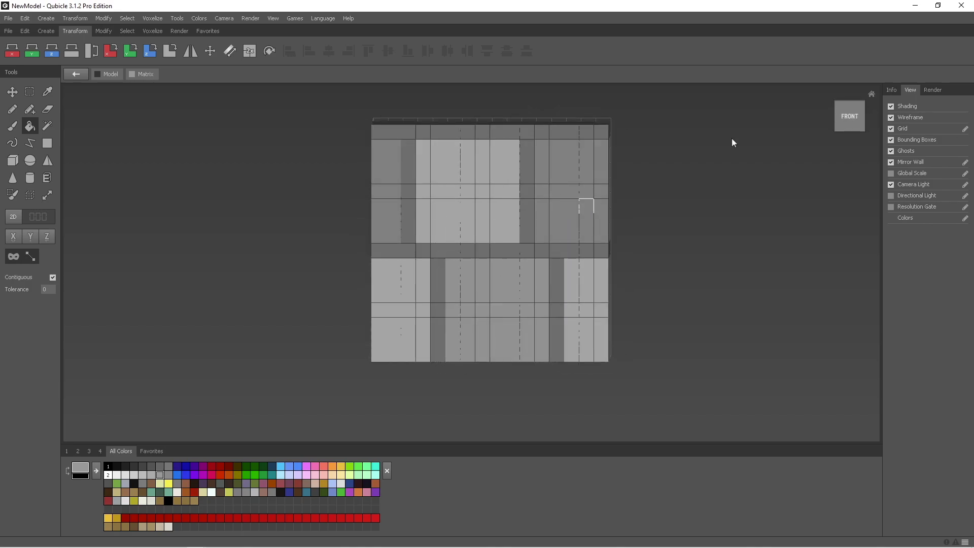
- Try filling the lower-left brick of the front face with grey #888888
left_click(842, 118)
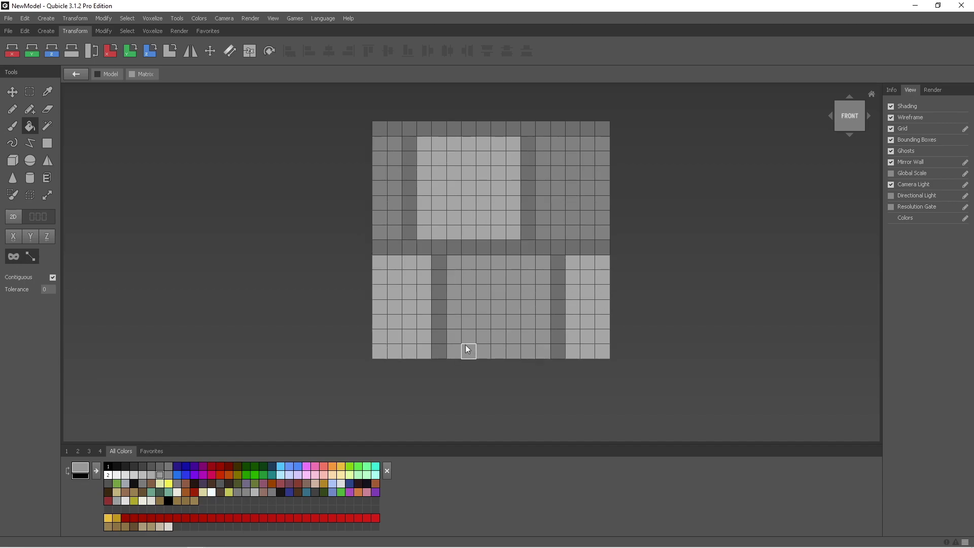
left_click(168, 477)
left_click(397, 314)
key("ctrl+z")
- Fill the left face's upper-right brick with its upper-left brick's dark grey, and its lower-right brick with the lower-left brick's grey
right_click_drag(753, 263, 720, 252)
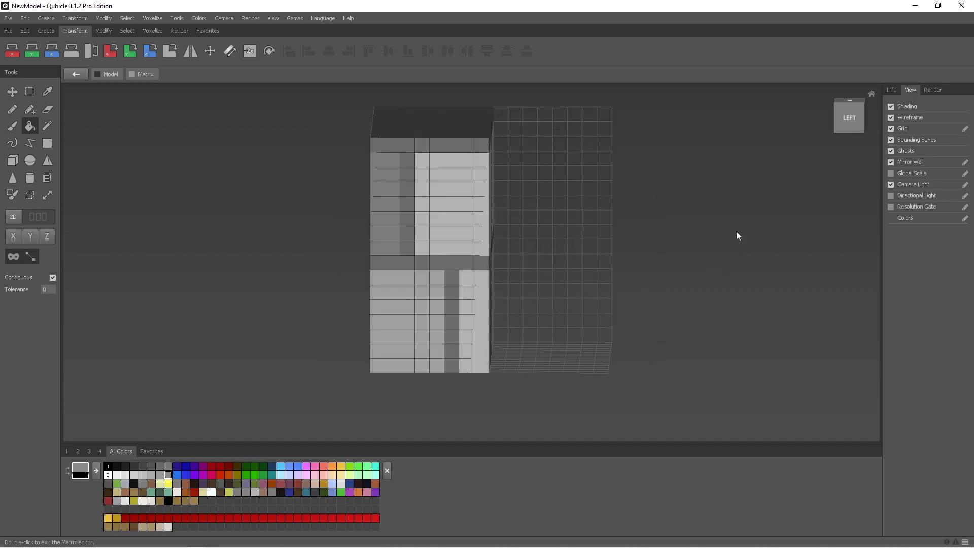
left_click(858, 125)
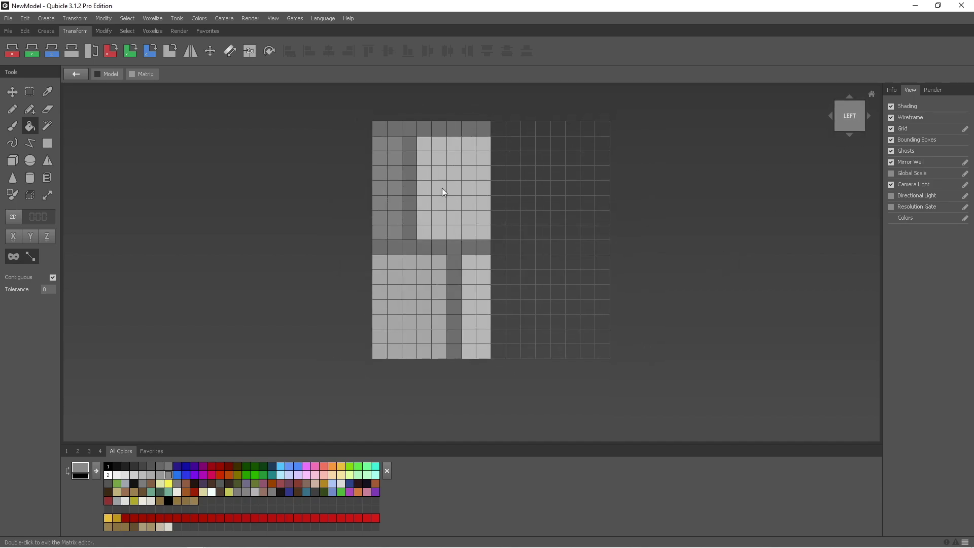
left_click(388, 188, "alt")
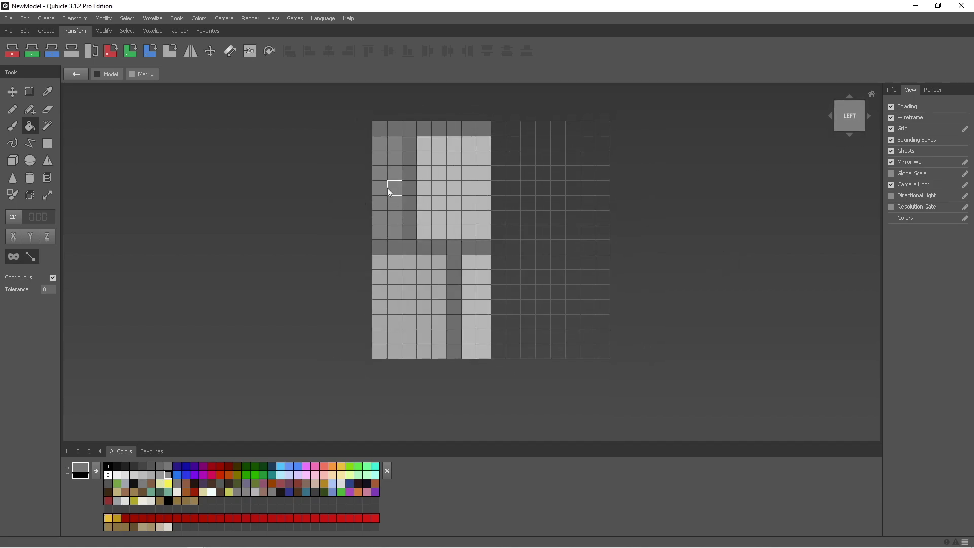
left_click(478, 193)
right_click_drag(407, 293, 426, 298)
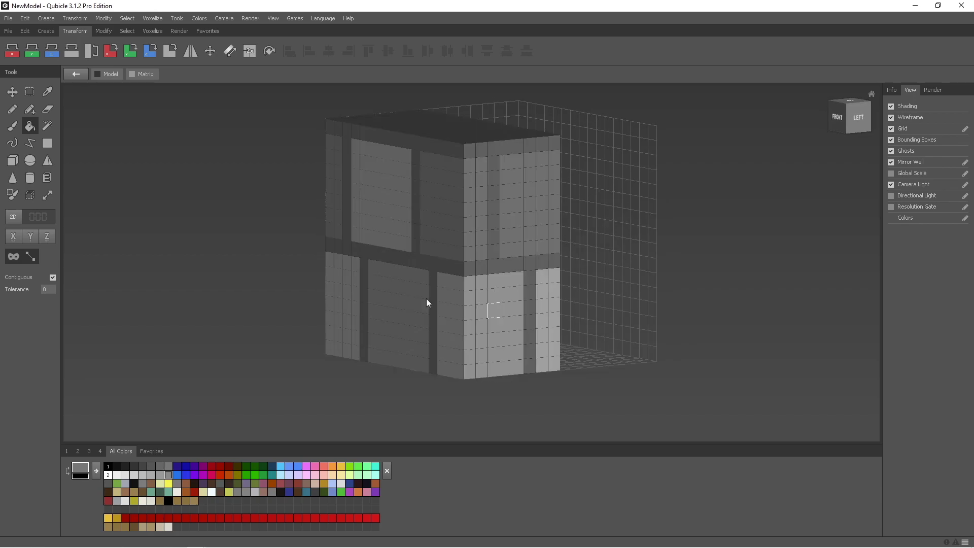
left_click(507, 291)
- Fill the back face's lower-right brick with the lighter outer-brick grey and its upper-right brick with the upper-left brick's dark grey
right_click_drag(564, 257, 495, 253)
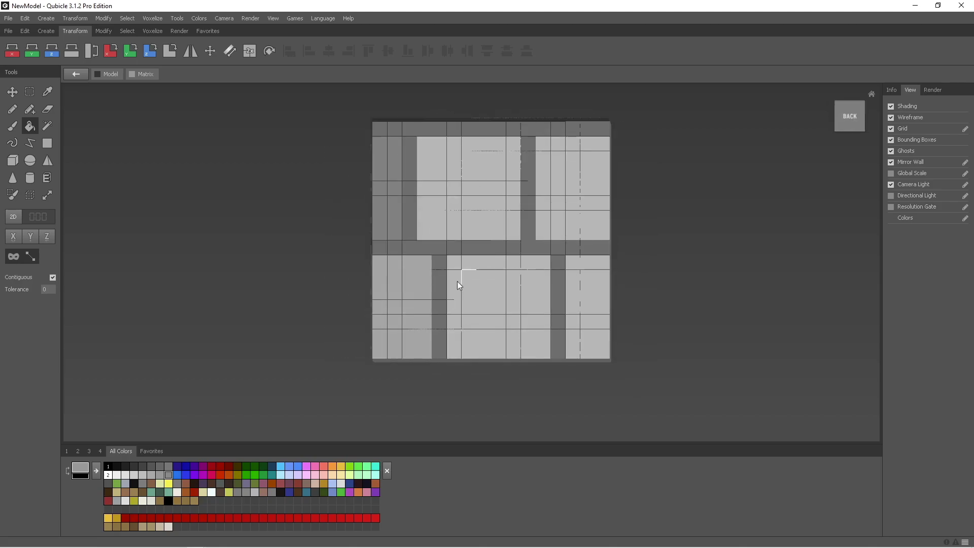
left_click(589, 289)
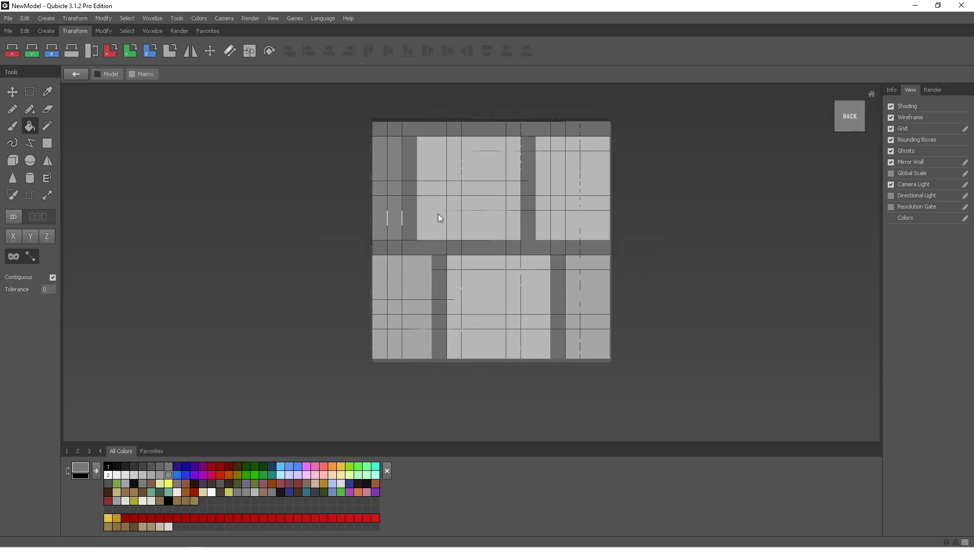
left_click(578, 191)
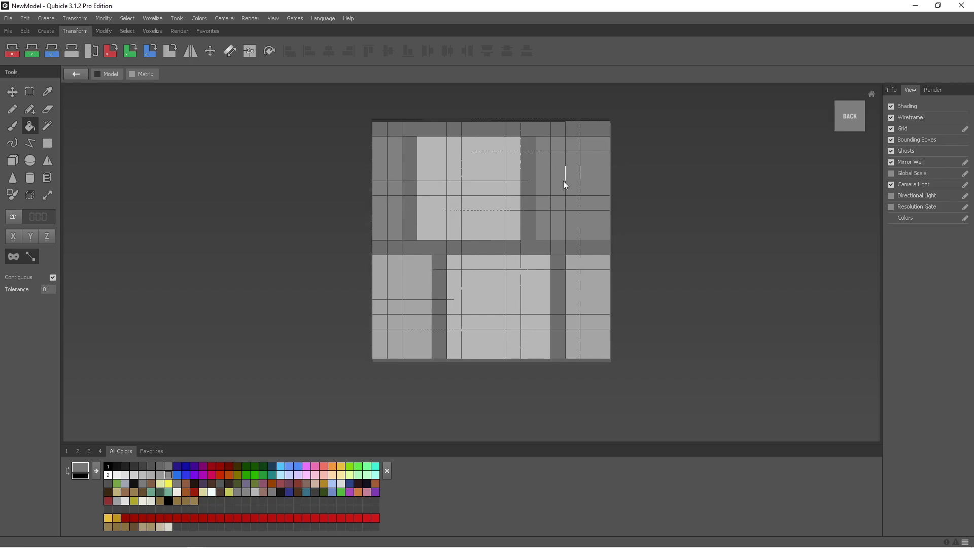
- Fill the back face's lower middle brick with the same grey as the front face's lower middle brick
right_click_drag(687, 190, 510, 198)
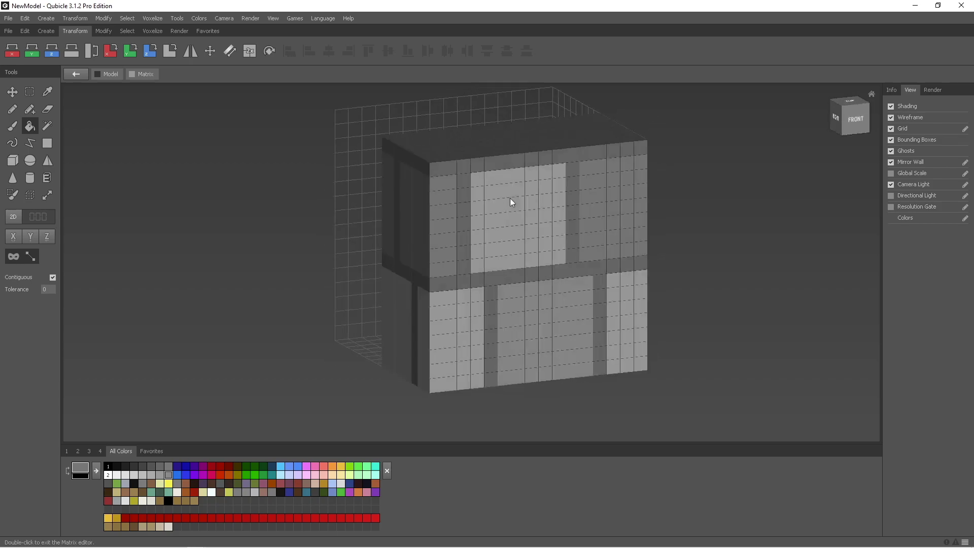
right_click_drag(529, 321, 646, 311)
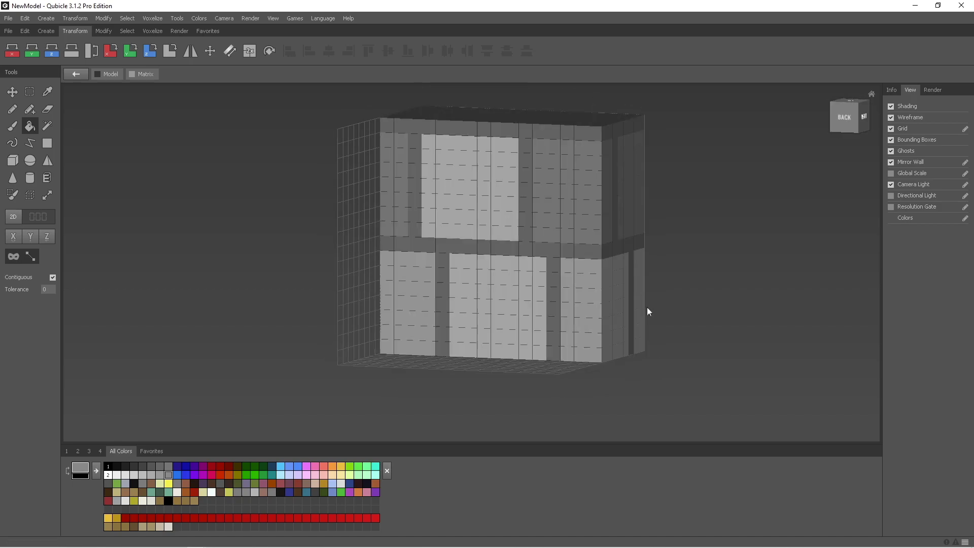
left_click(526, 318)
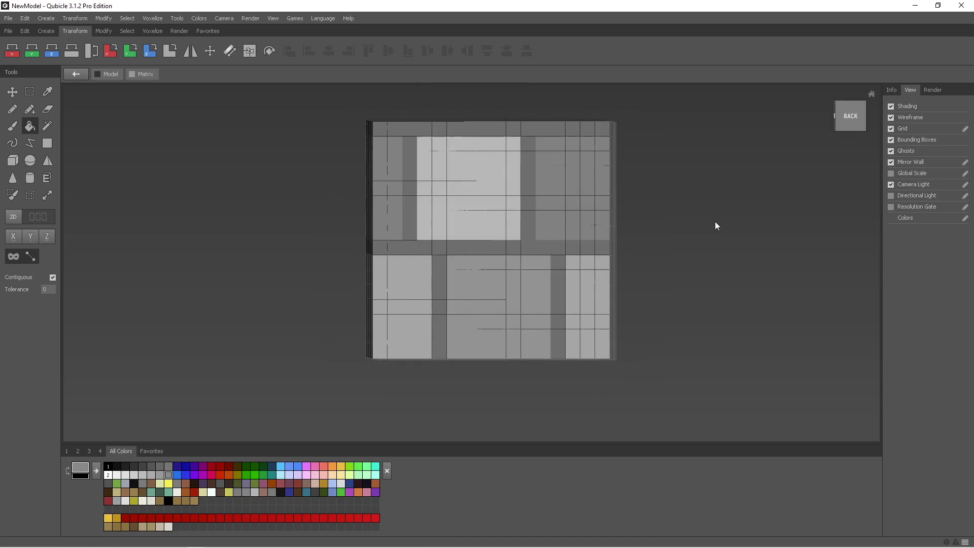
- Paint the inner area of the block's bottom with the left face's lower brick grey, leaving a one-voxel dark mortar border around it
right_click_drag(615, 169, 689, 144)
right_click_drag(498, 381, 528, 322)
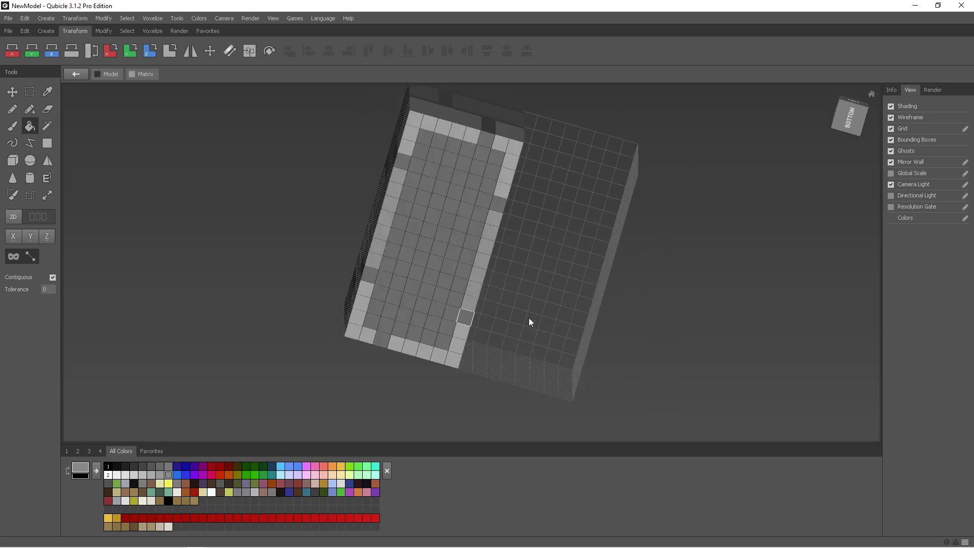
left_click(845, 120)
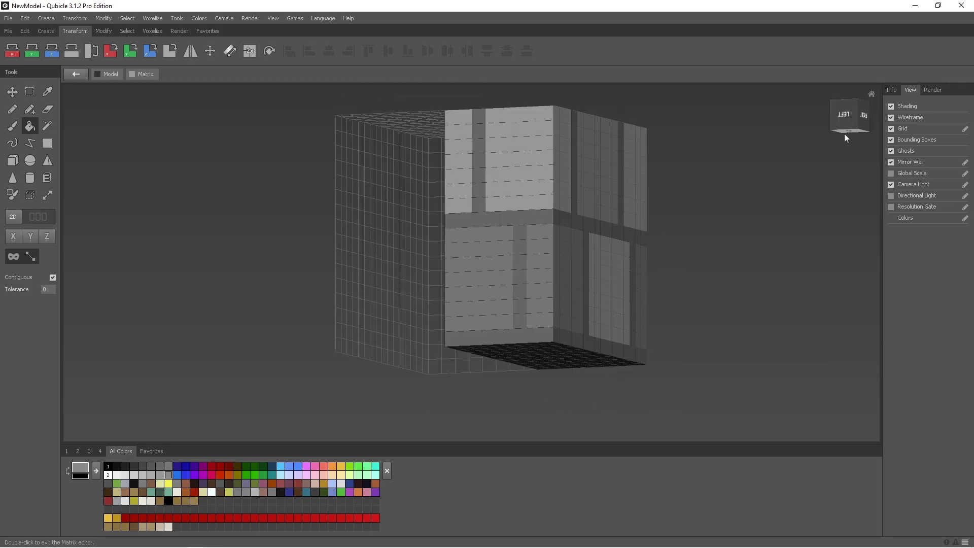
left_click(845, 107)
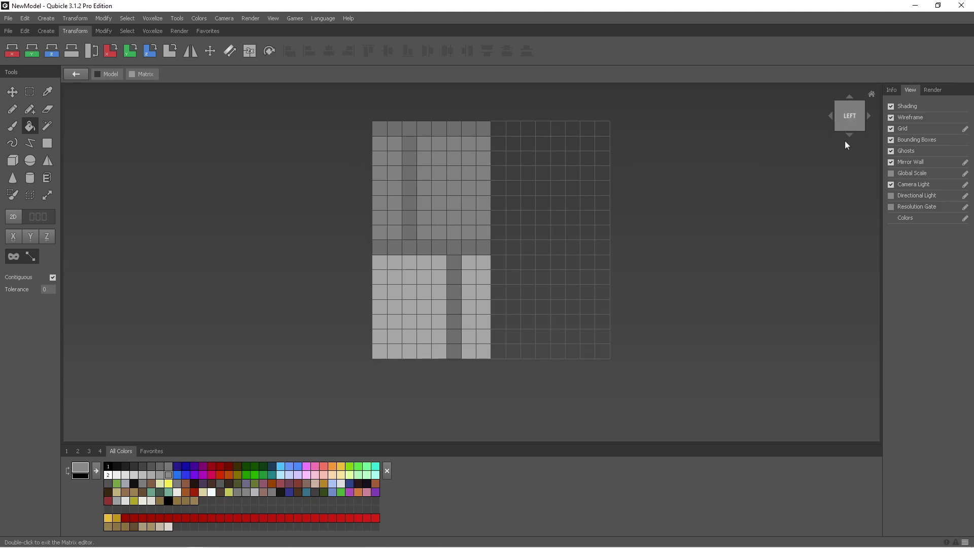
left_click(848, 135)
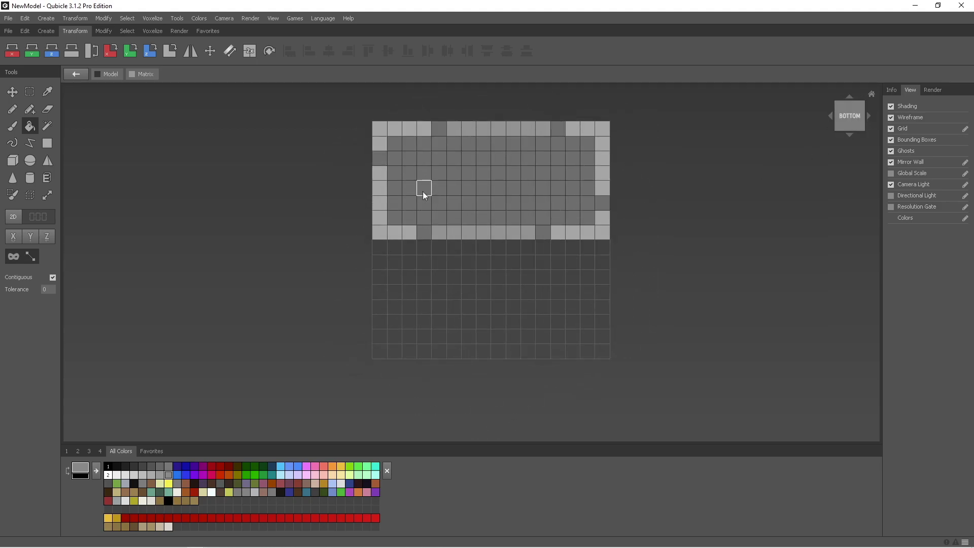
left_click(12, 109)
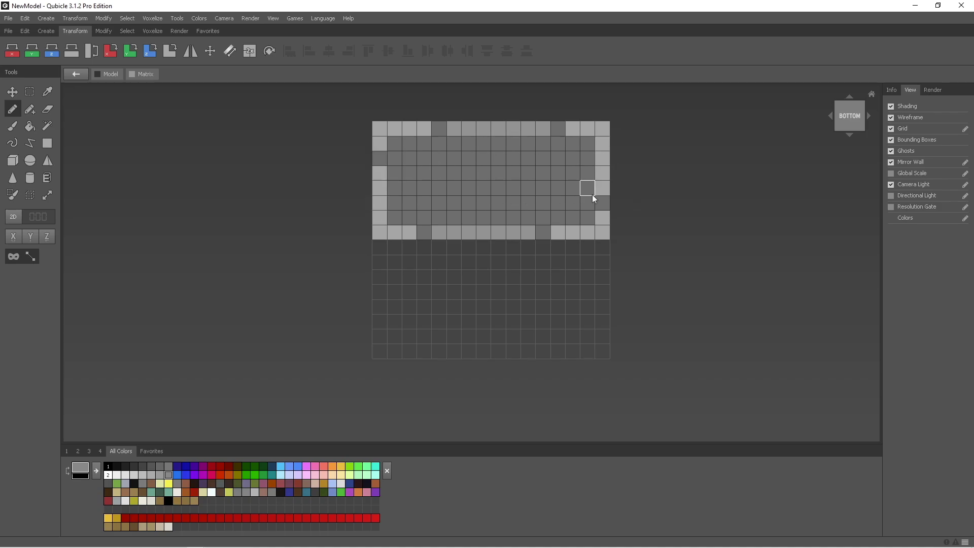
right_click_drag(430, 187, 464, 249)
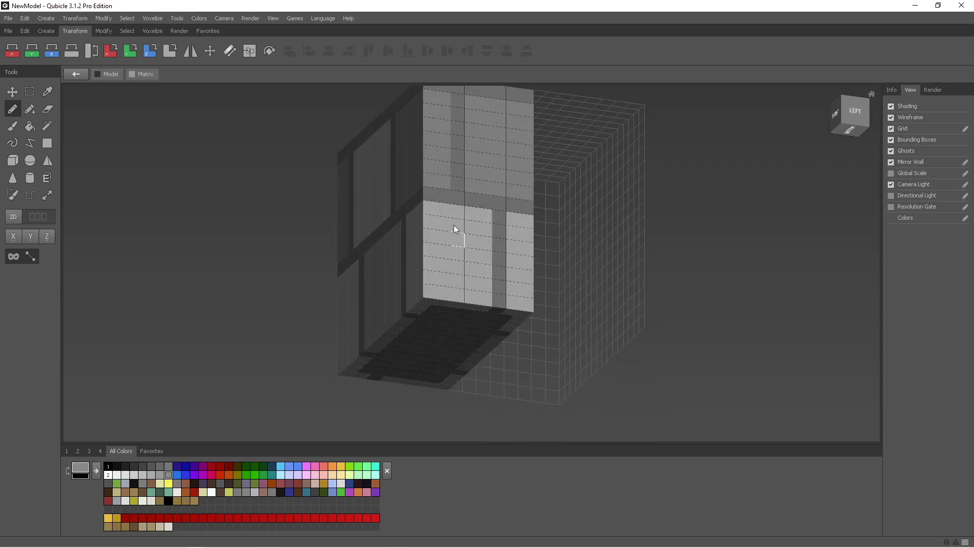
right_click_drag(473, 261, 474, 218)
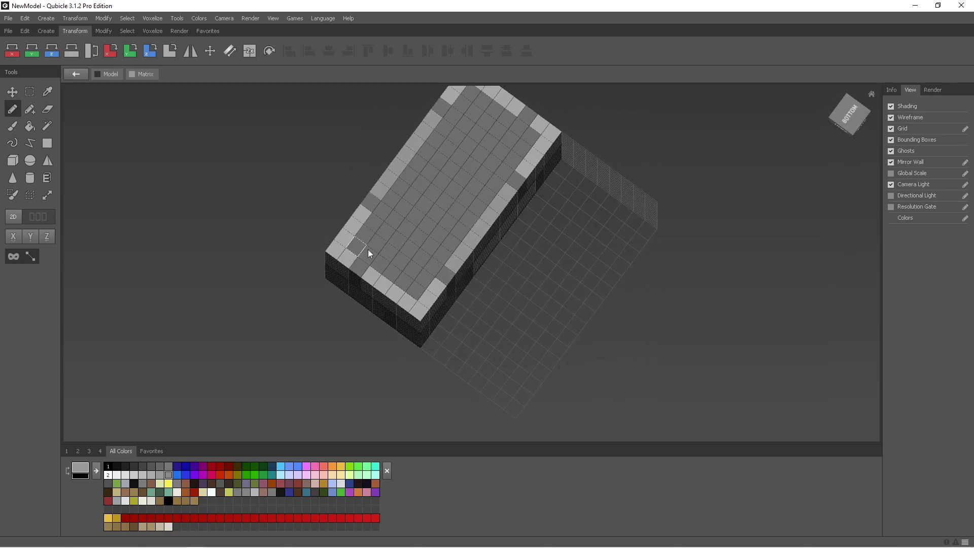
left_click_drag(370, 247, 515, 134)
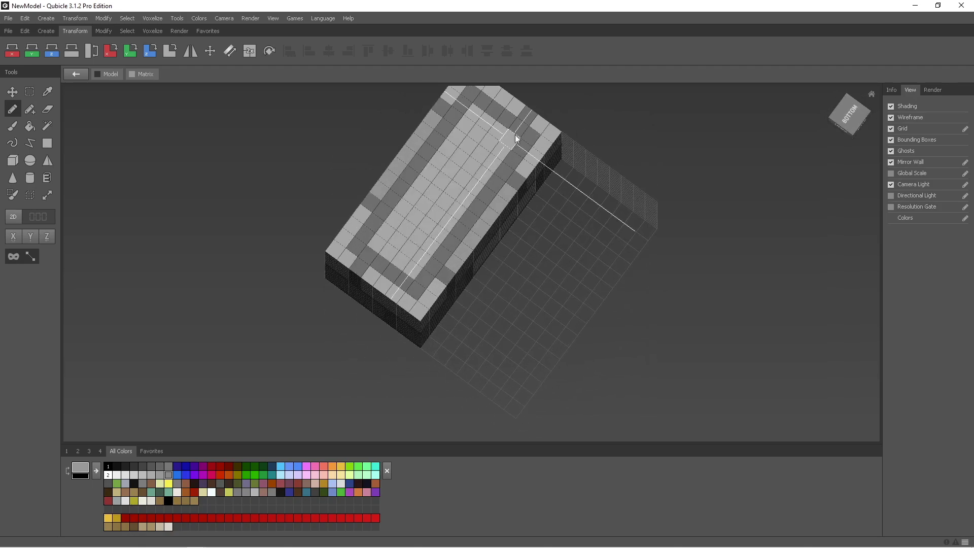
- Examine the block's bottom, top and front faces and return to the whole model
right_click_drag(648, 137, 738, 151)
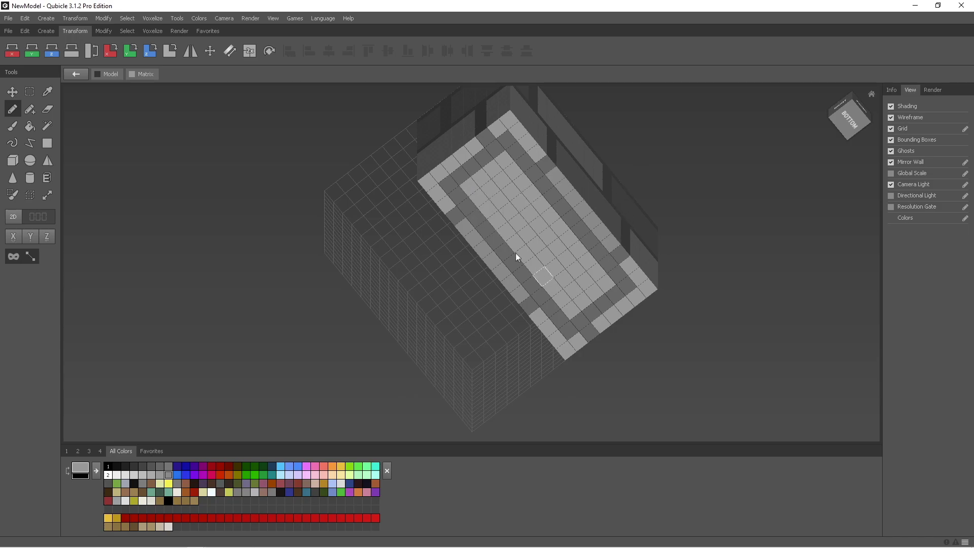
right_click_drag(550, 145, 505, 329)
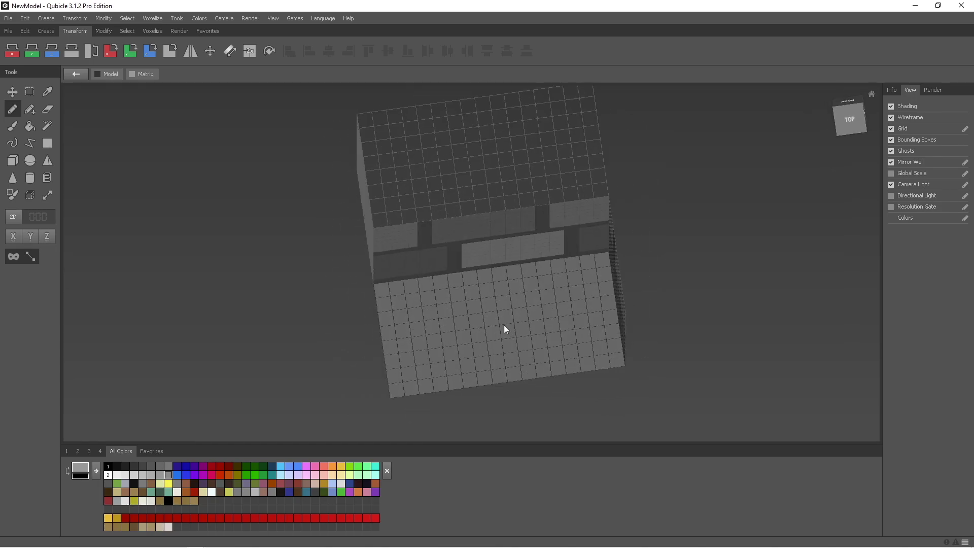
left_click(846, 128)
right_click_drag(681, 312, 677, 253)
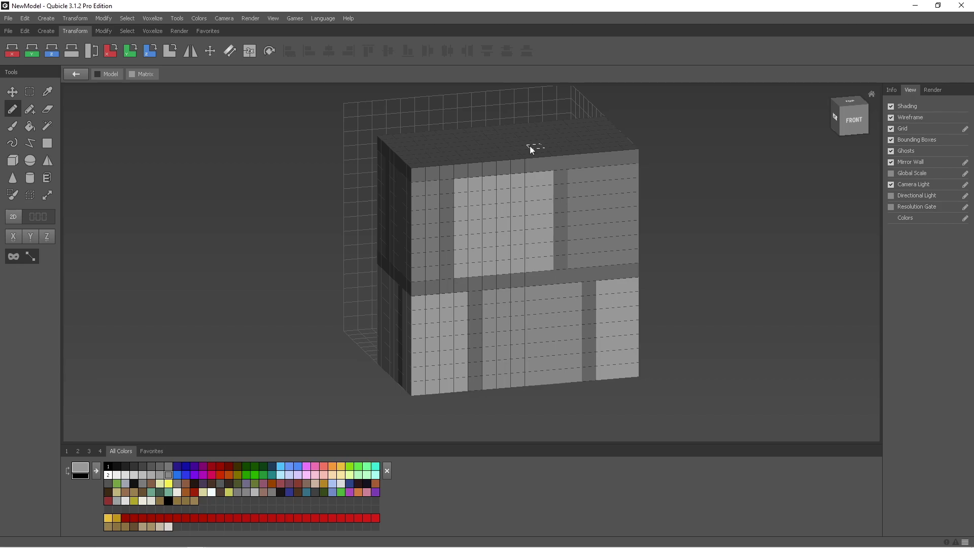
scroll(669, 216, "down", 5)
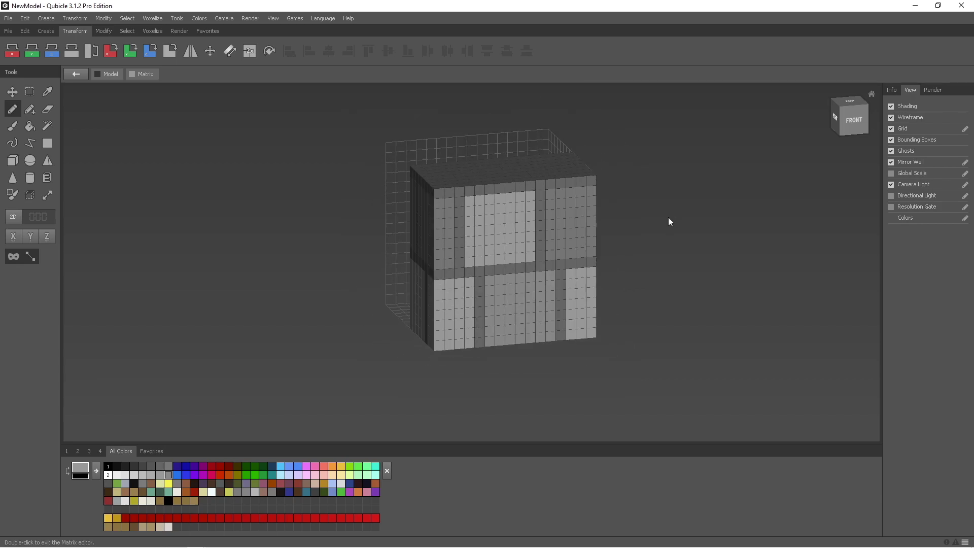
right_click_drag(661, 221, 745, 167)
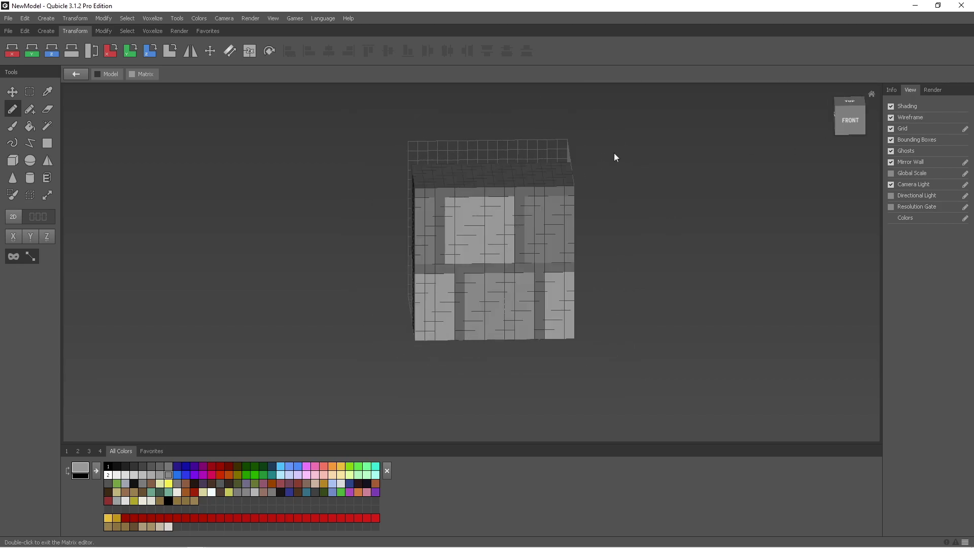
right_click_drag(614, 153, 616, 203)
scroll(624, 223, "down", 2)
double_click(625, 247)
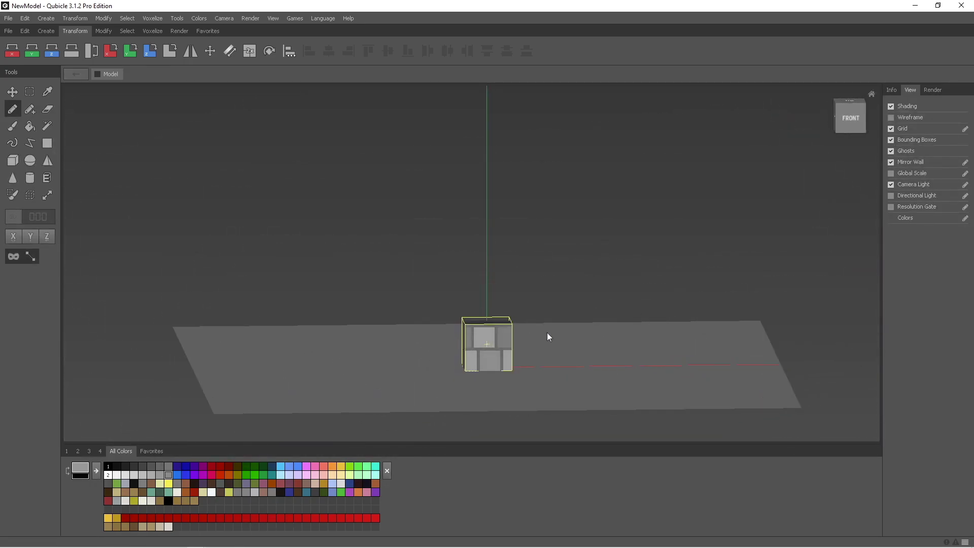
- Place a copy of the brick block directly on top of the original and check the lower block in the matrix editor
key("m")
left_click_drag(481, 285, 491, 249)
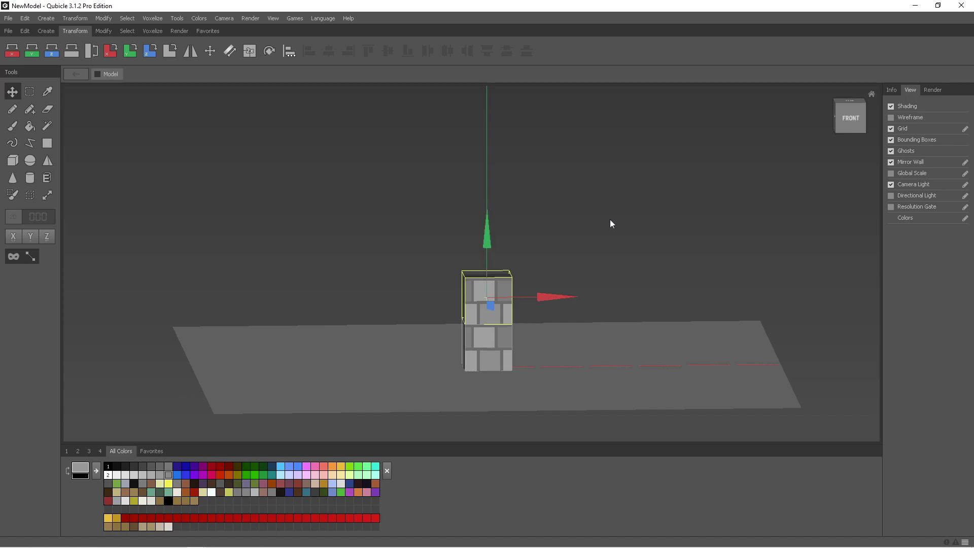
left_click(486, 359)
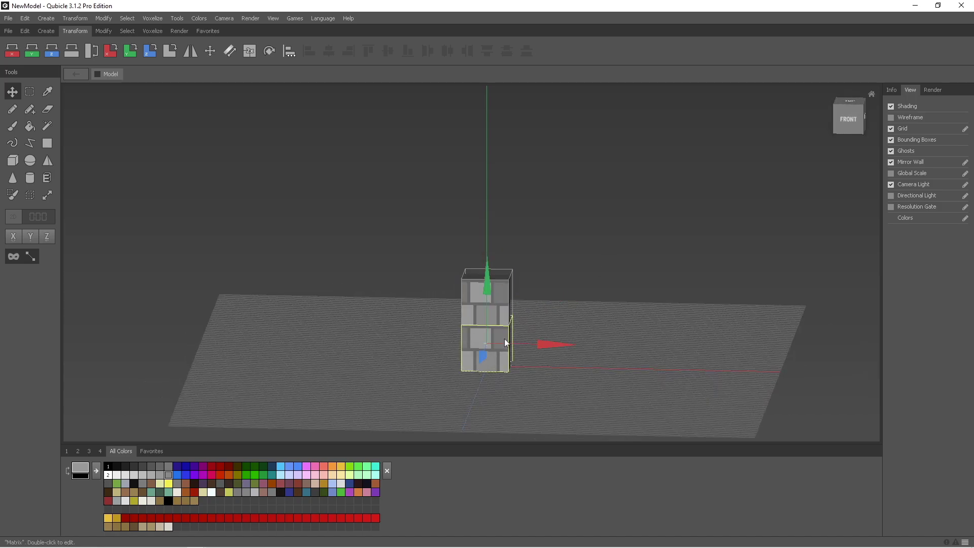
double_click(504, 339)
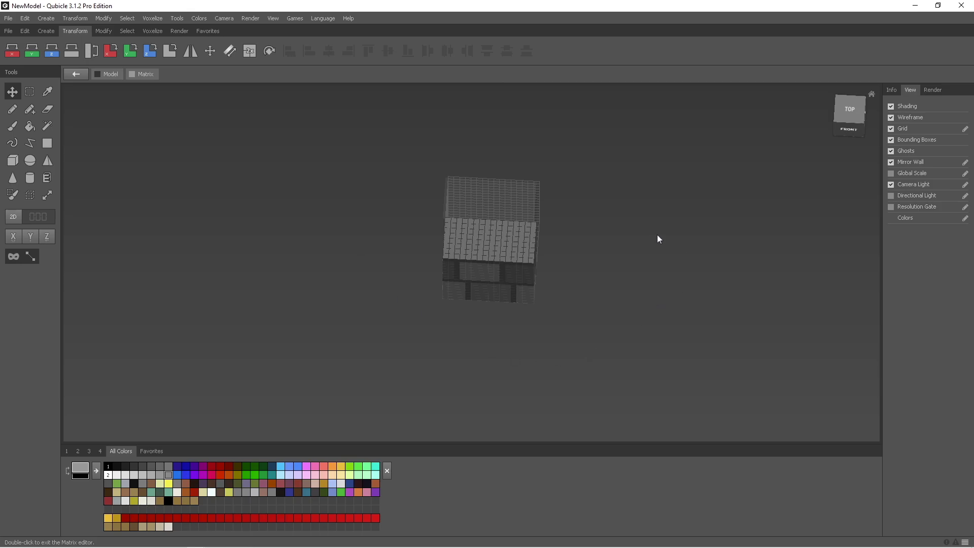
double_click(617, 230)
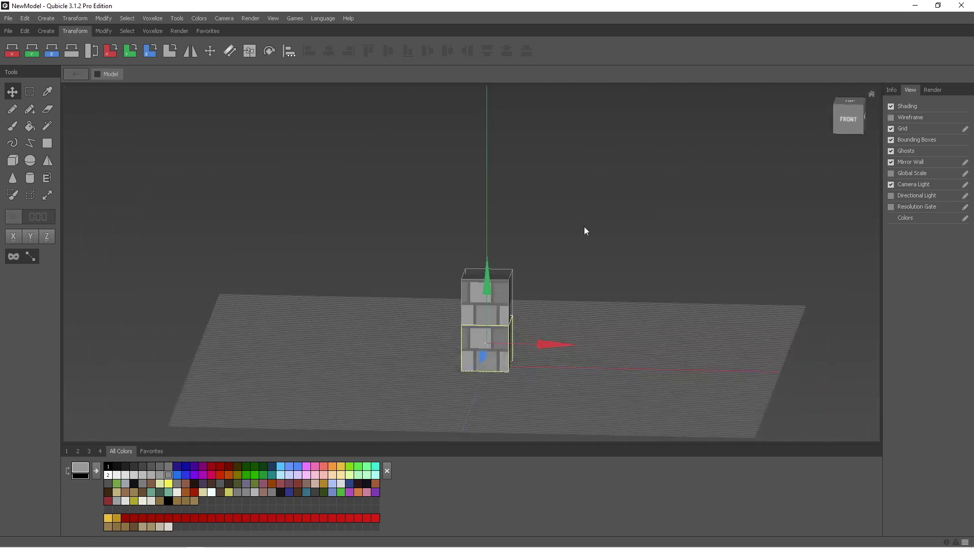
- Delete the upper copy of the brick block
right_click_drag(564, 367, 573, 325)
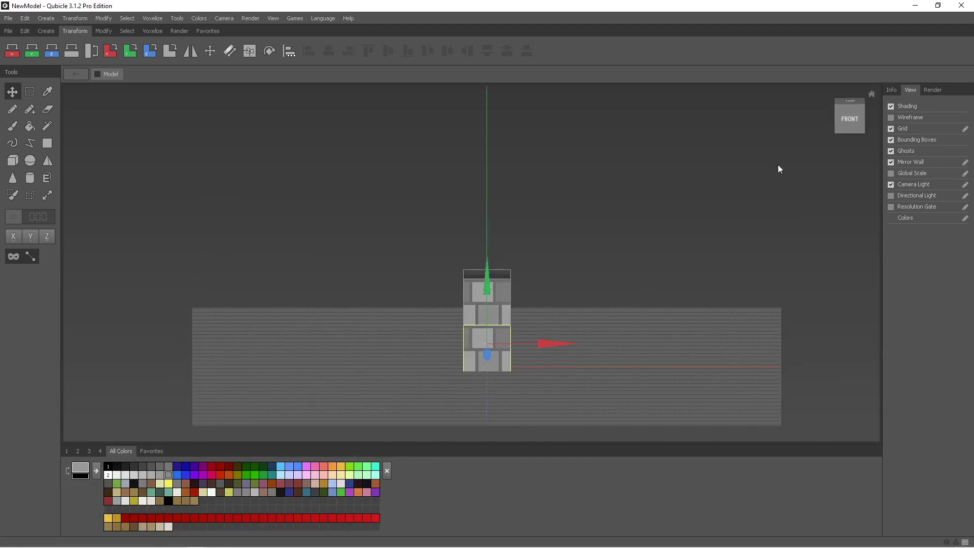
left_click(850, 124)
left_click(499, 304)
key("Delete")
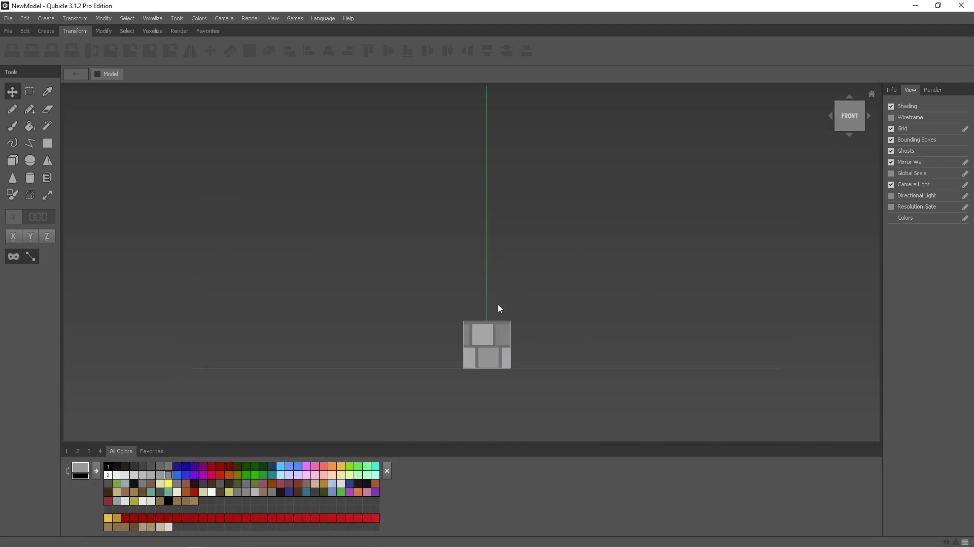
- Duplicate the remaining brick block straight upwards so the copy sits directly on top of it, and check the stack from the front
left_click(490, 339)
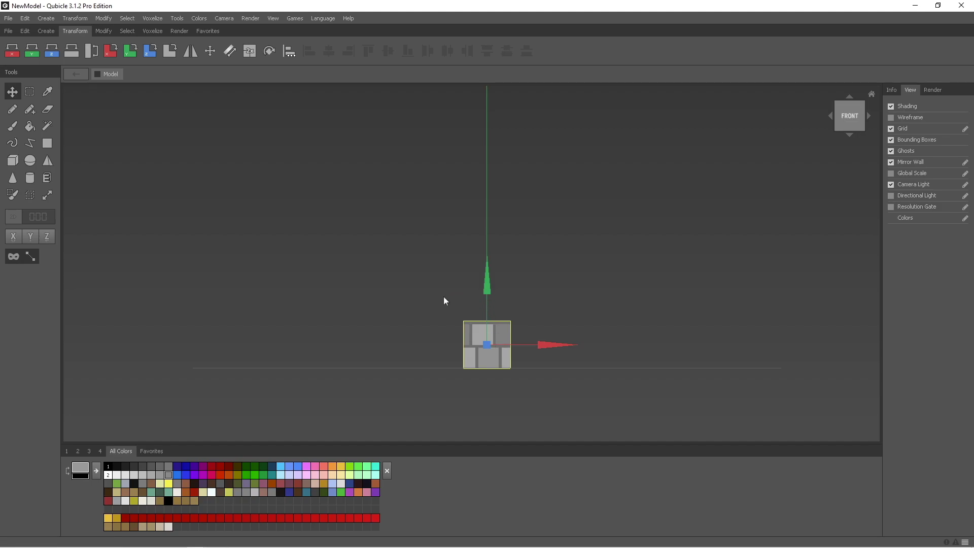
left_click(12, 92)
left_click_drag(489, 282, 617, 228)
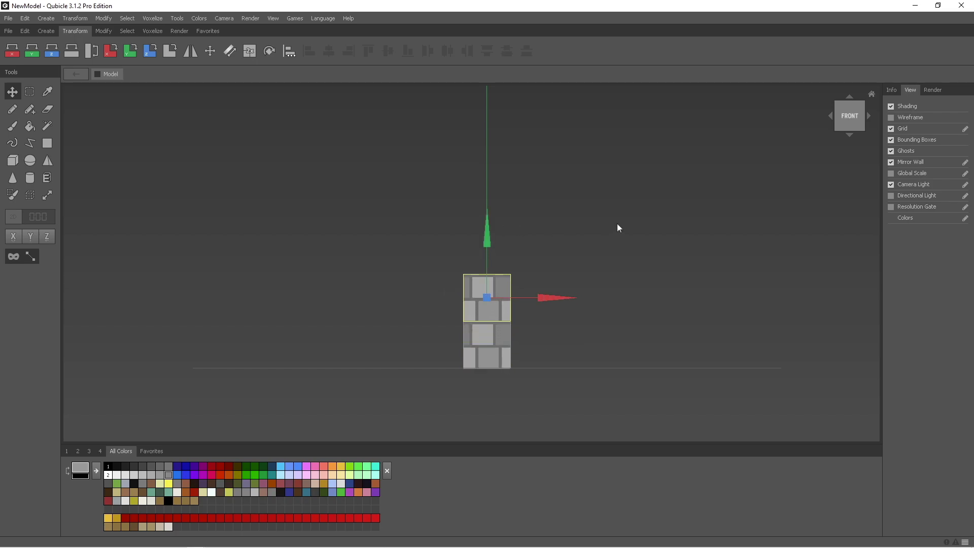
left_click(617, 227)
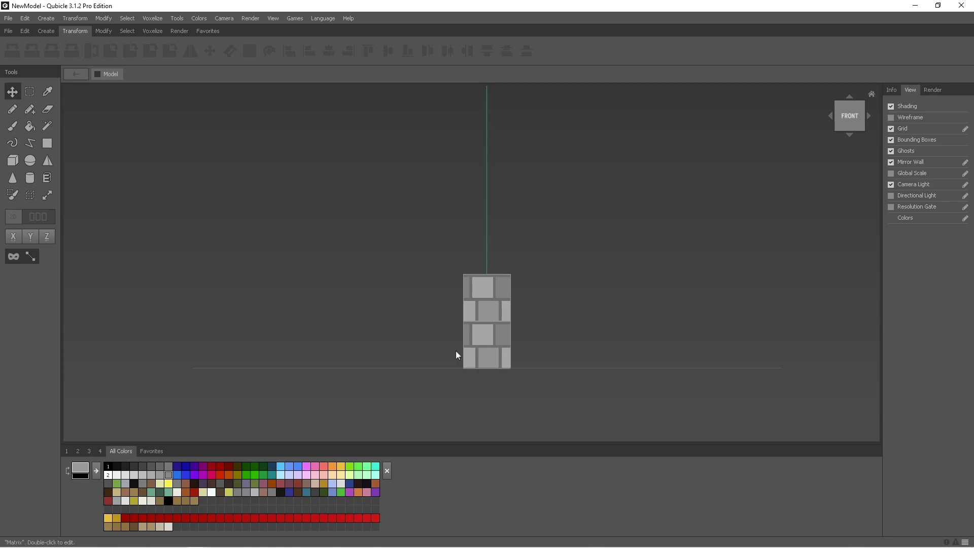
right_click_drag(471, 284, 441, 307)
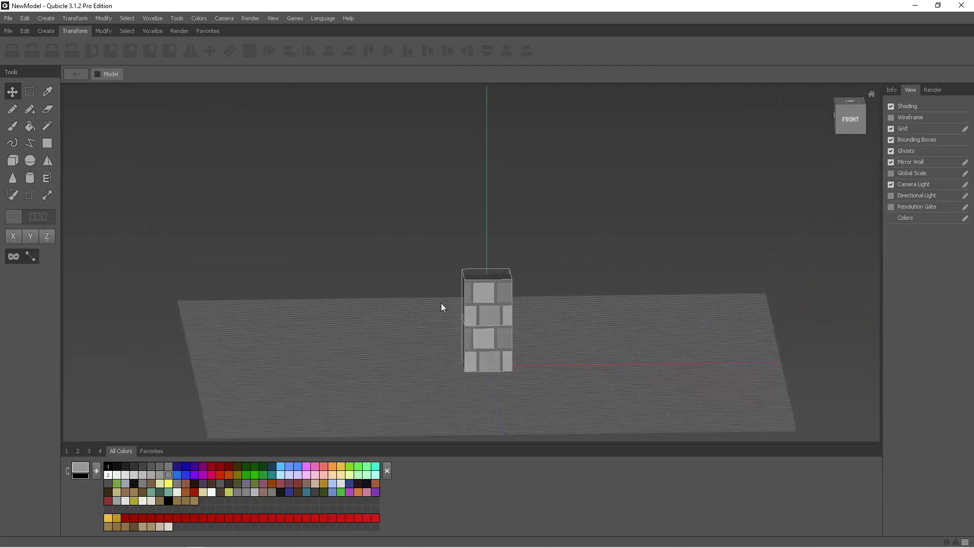
left_click(850, 119)
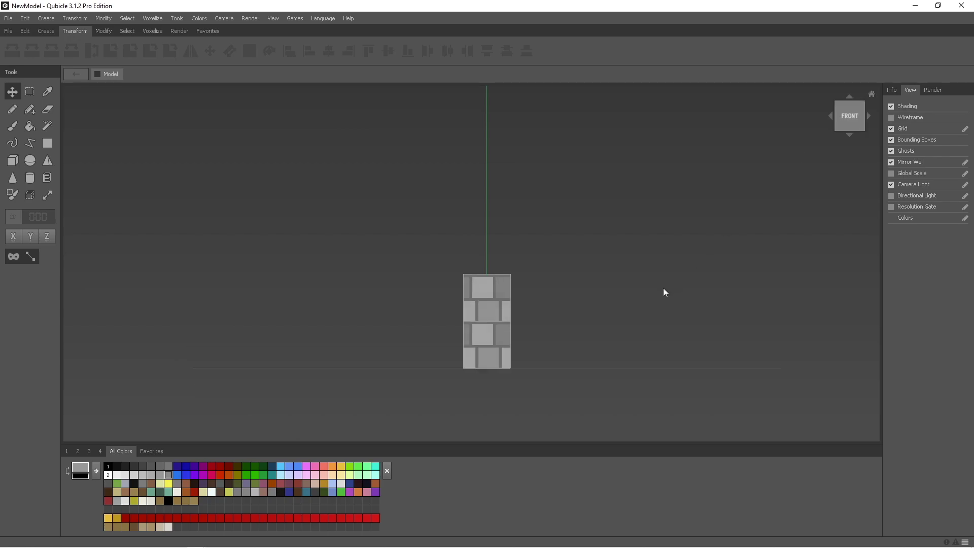
left_click_drag(557, 273, 550, 390)
left_click_drag(540, 321, 468, 325)
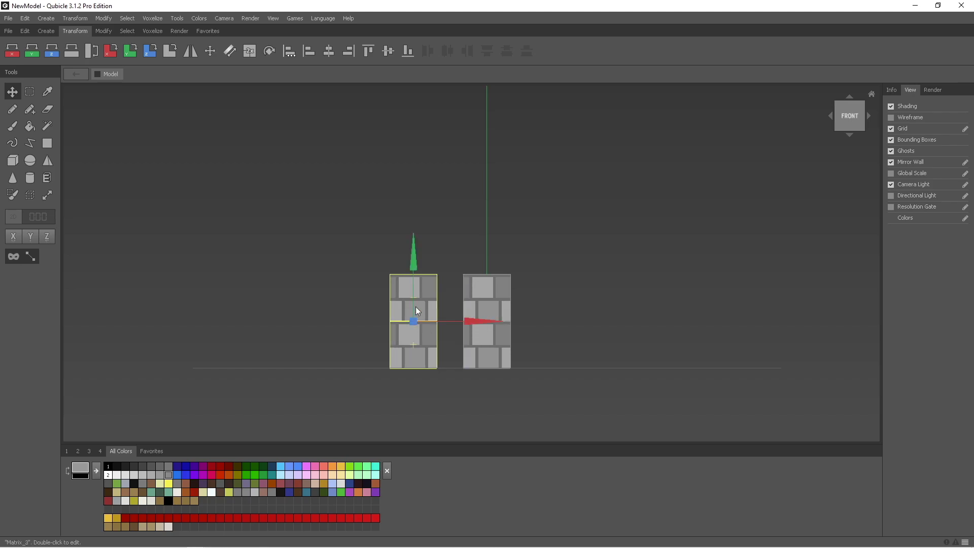
key("Delete")
- Open the upper block in the matrix editor and fill the front face's lower outer bricks with the lower middle brick's grey
double_click(473, 301)
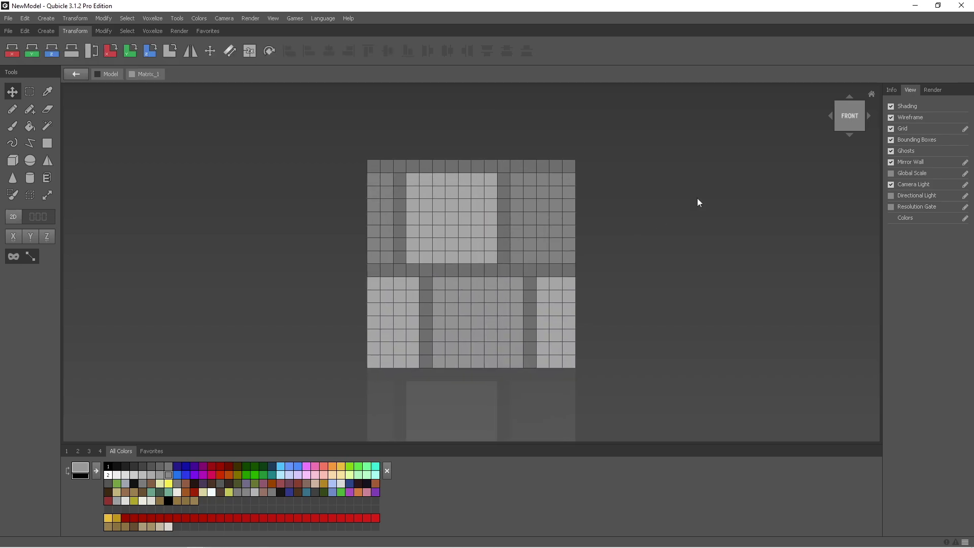
left_click(30, 125)
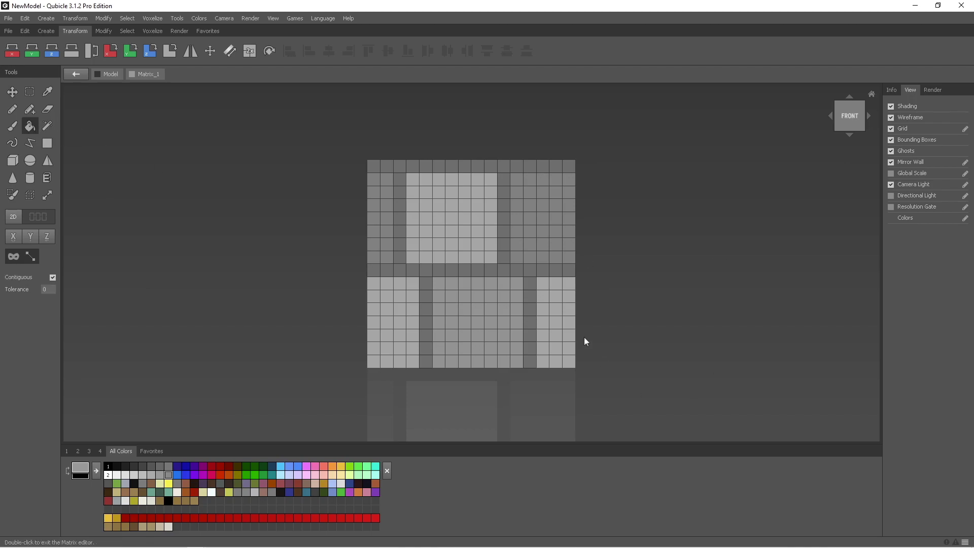
mouse_move(640, 336)
right_mouse_down()
mouse_move(686, 330)
mouse_move(648, 348)
mouse_move(619, 311)
mouse_move(668, 359)
mouse_move(628, 357)
mouse_move(627, 336)
right_mouse_up()
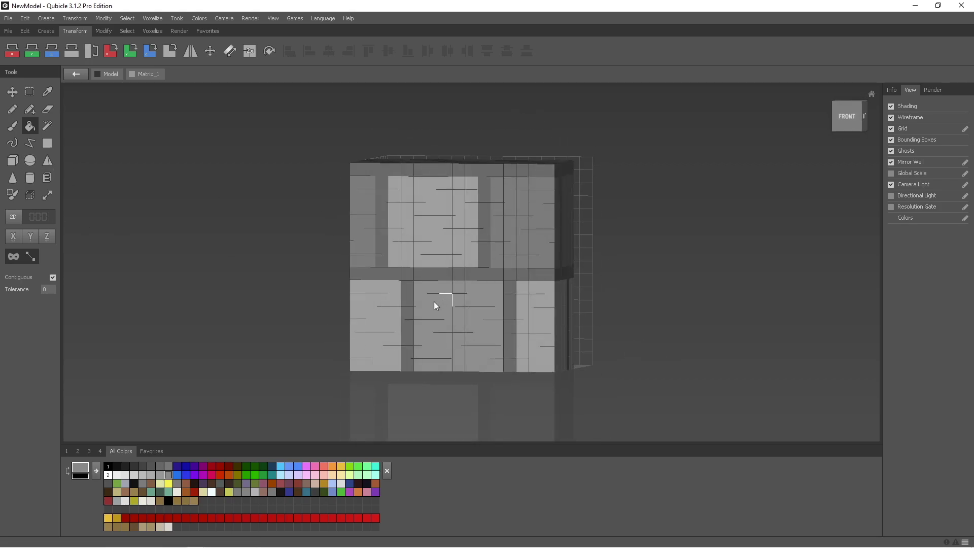
left_click(379, 329)
left_click(525, 318)
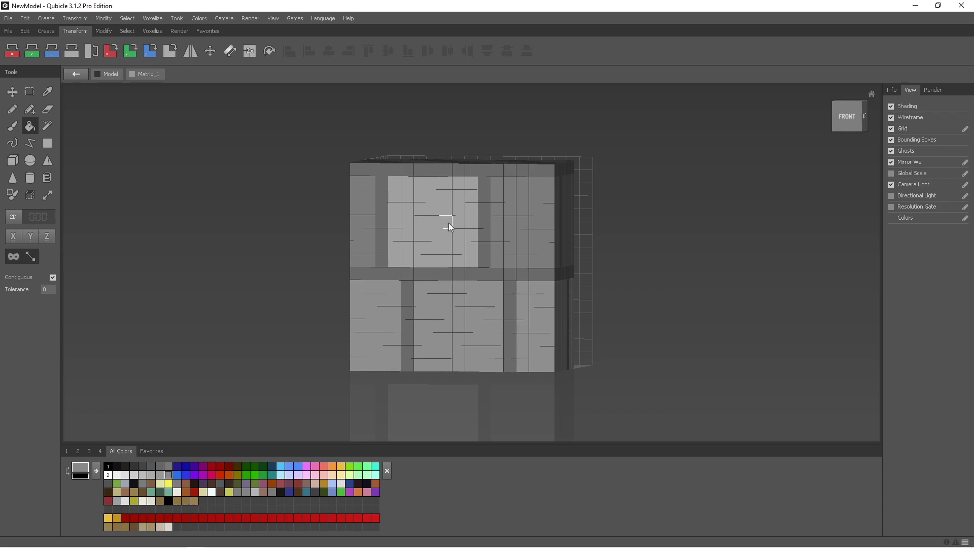
- Fill the front face's lower middle brick dark grey, the upper outer bricks light grey and the upper middle brick dark grey
mouse_move(480, 364)
right_mouse_down()
mouse_move(494, 326)
mouse_move(485, 373)
right_mouse_up()
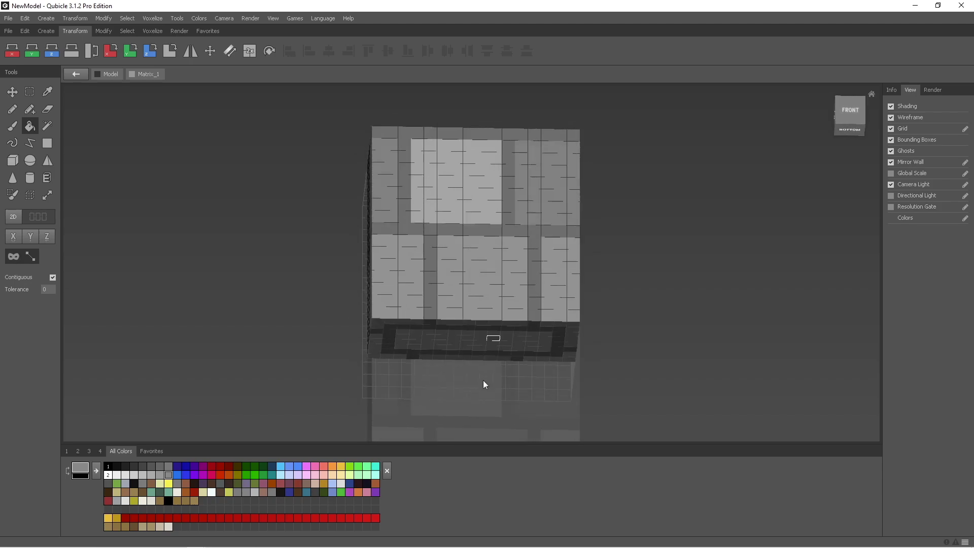
left_click(489, 267)
right_click_drag(577, 184, 574, 231)
right_click_drag(540, 286, 534, 275)
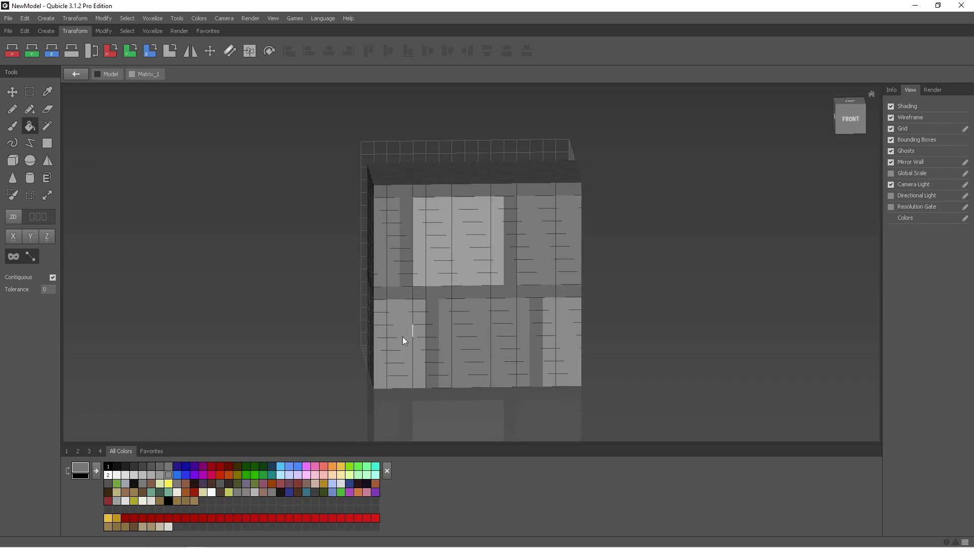
left_click(384, 239)
left_click(557, 254)
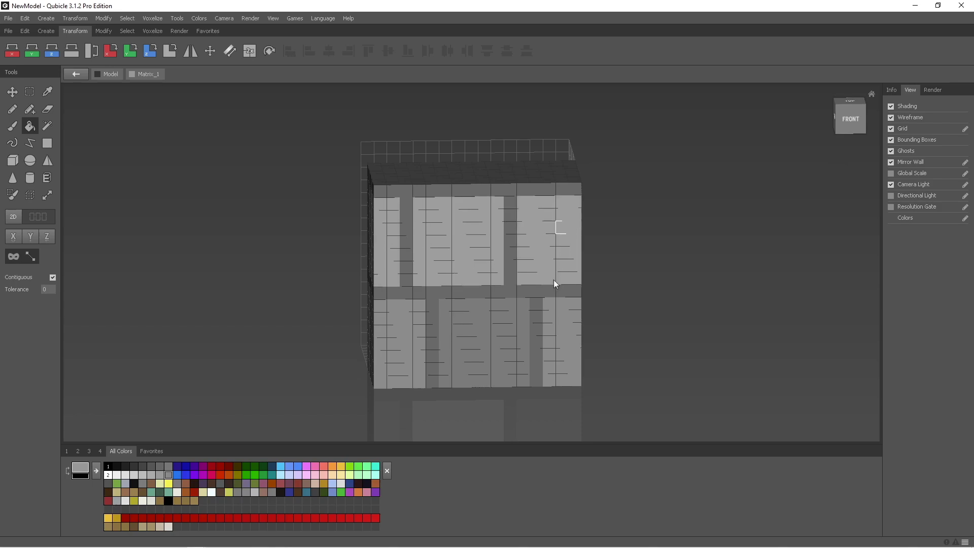
left_click(469, 263)
- Recolour bricks on the upper block's side, including the upper wide brick, with greys sampled from neighbouring bricks
mouse_move(803, 218)
right_mouse_down()
mouse_move(764, 223)
mouse_move(787, 219)
right_mouse_up()
key("l")
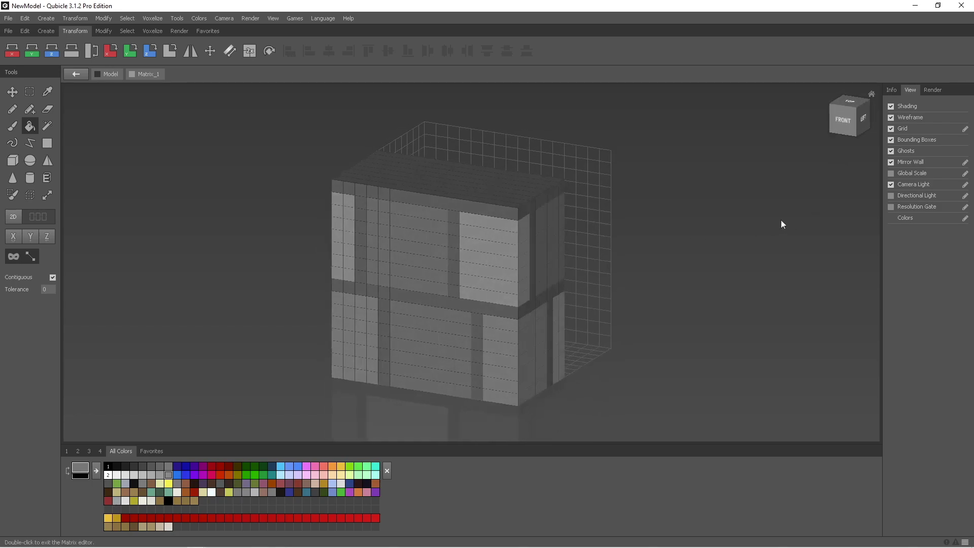
left_click(402, 323, "alt")
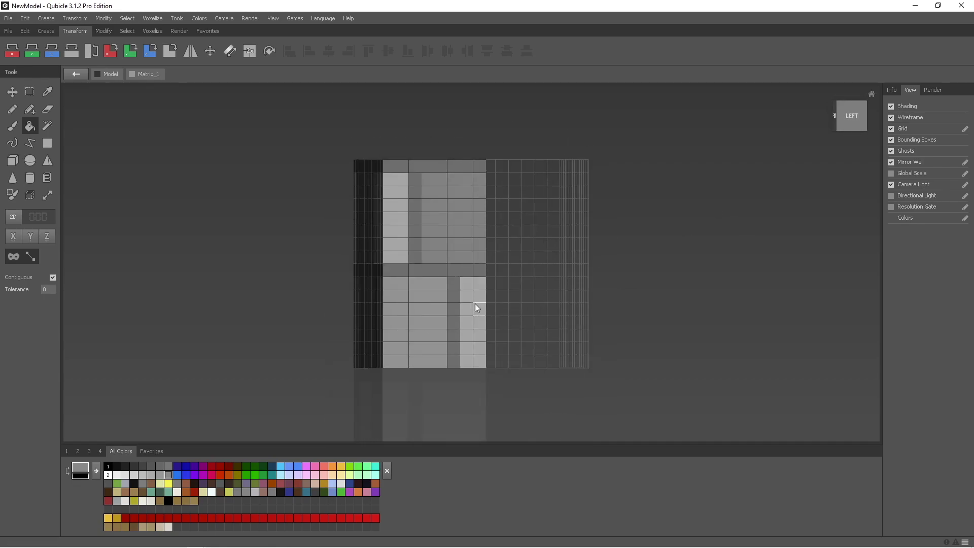
left_click(475, 304)
left_click(396, 237, "alt")
left_click(450, 224)
right_click_drag(450, 224, 473, 229)
left_click(410, 309, "alt")
left_click(543, 299)
- Refill bricks on the upper block's back face with sampled greys, then exit the matrix editor and deselect the block
right_click_drag(686, 245, 666, 242)
right_click_drag(576, 244, 561, 233)
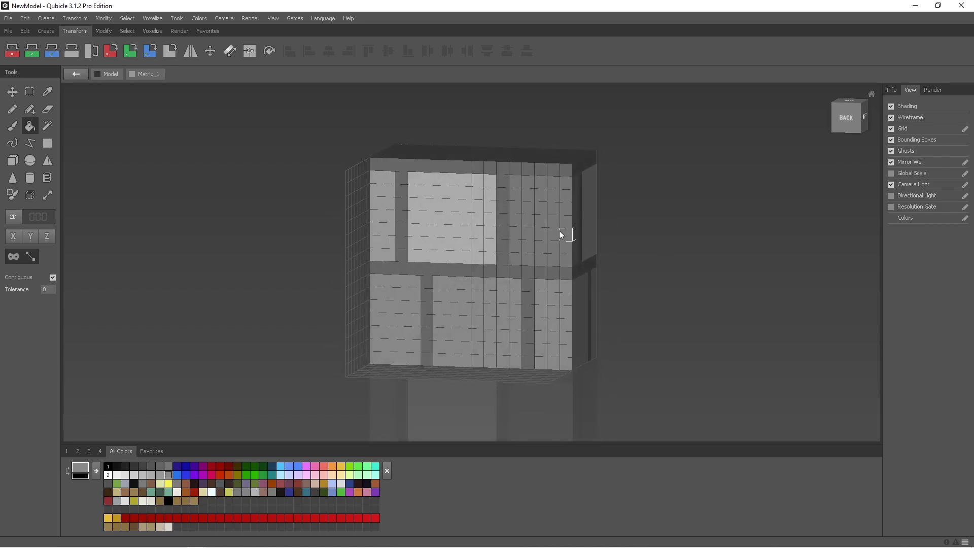
left_click(427, 299, "alt")
left_click(477, 302)
left_click(375, 245, "alt")
right_click_drag(543, 226, 674, 205)
right_click_drag(569, 187, 687, 299)
key("Tab")
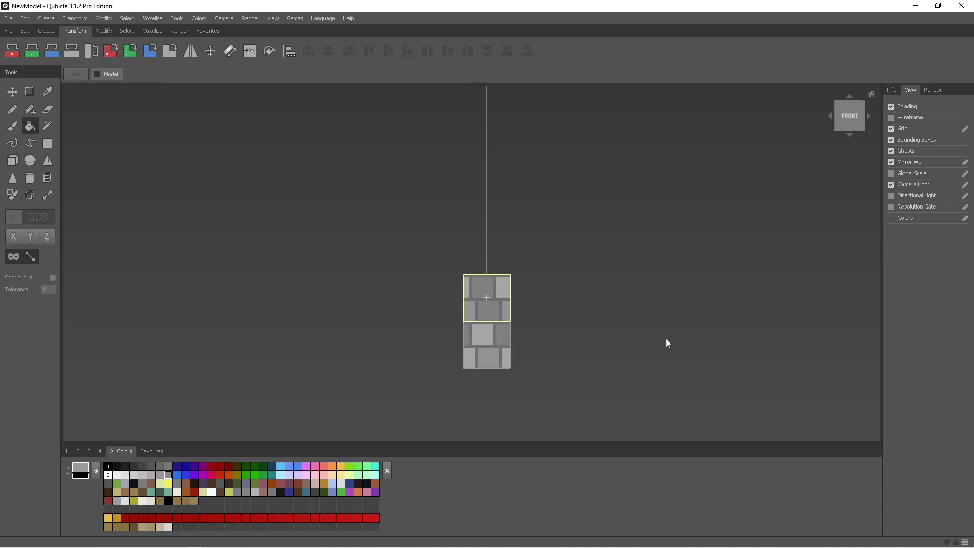
left_click(643, 303)
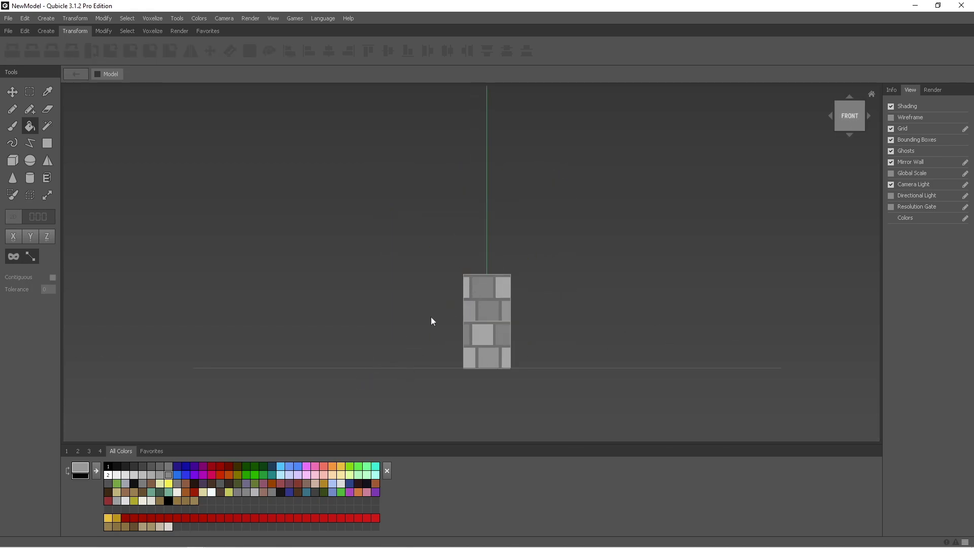
- Fill the upper block's top face with a light grey brick inset by a one-voxel mortar border, and return to the model
scroll(509, 343, "up", 3)
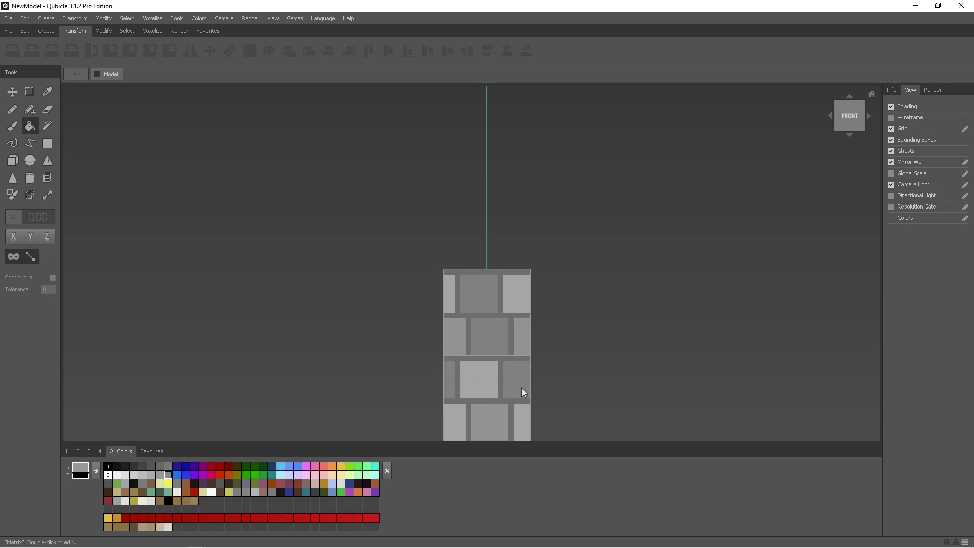
right_click_drag(607, 284, 695, 178)
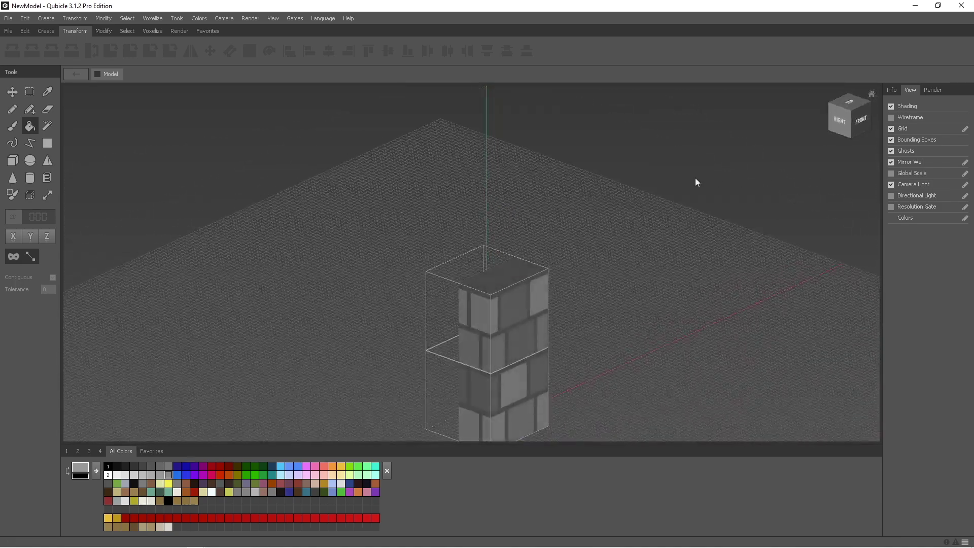
double_click(519, 294)
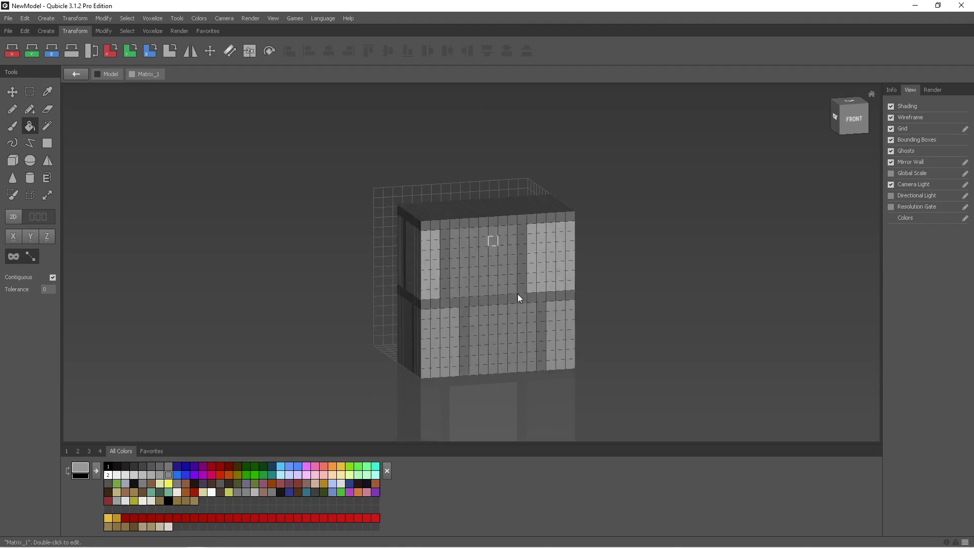
left_click(850, 98)
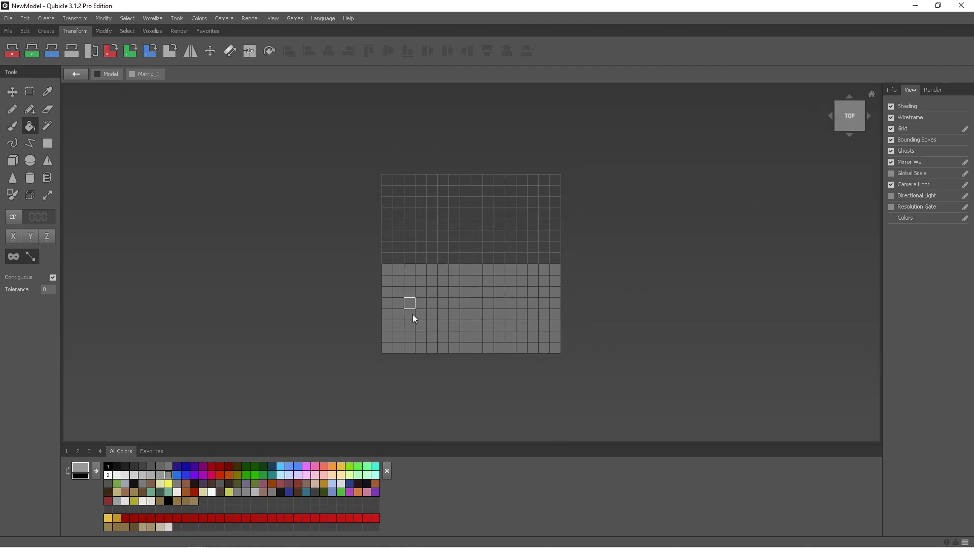
right_click_drag(640, 344, 646, 307)
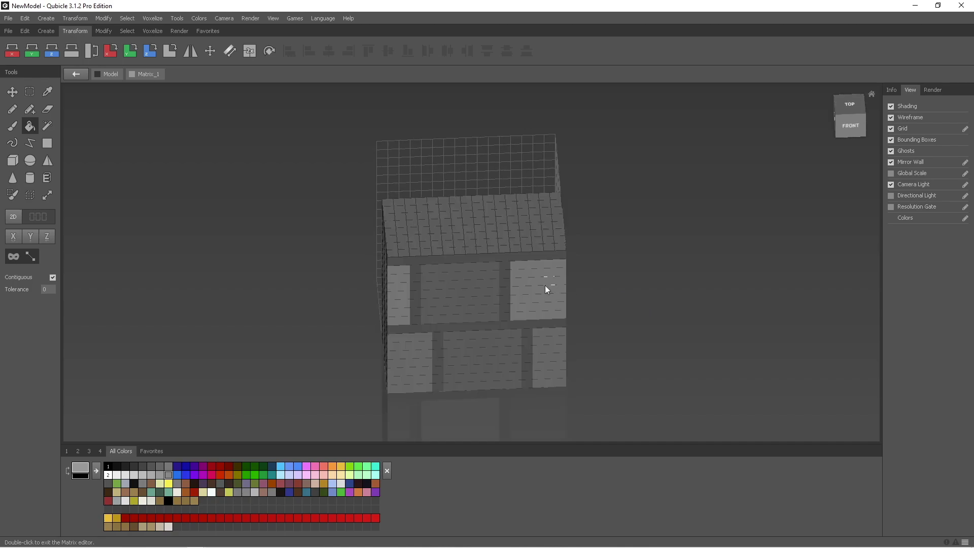
key("1")
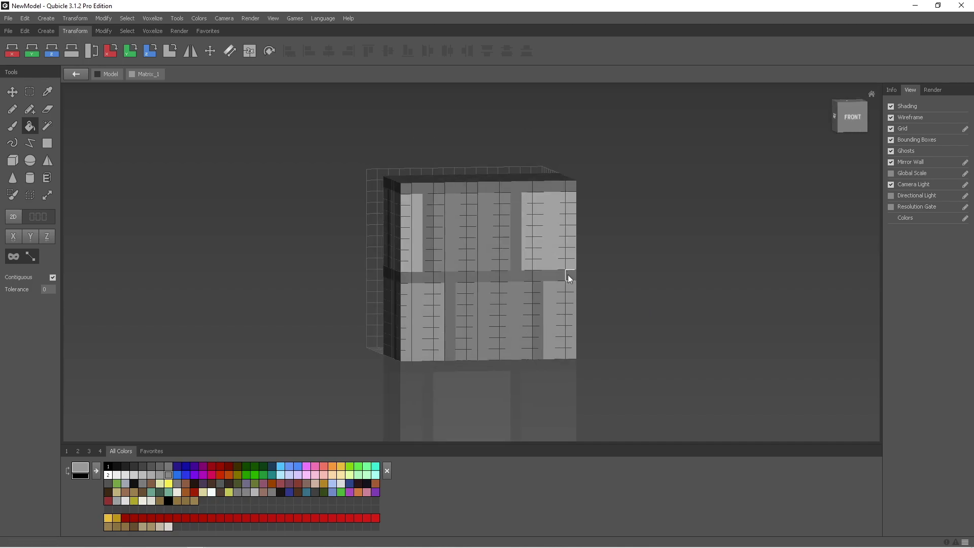
key("5")
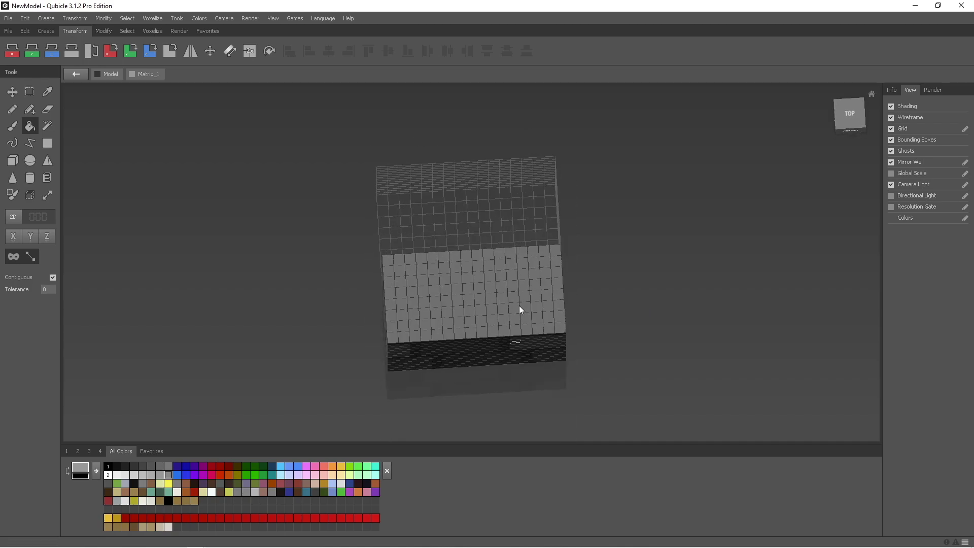
left_click_drag(399, 282, 547, 333)
right_click_drag(576, 361, 698, 276)
double_click(727, 264)
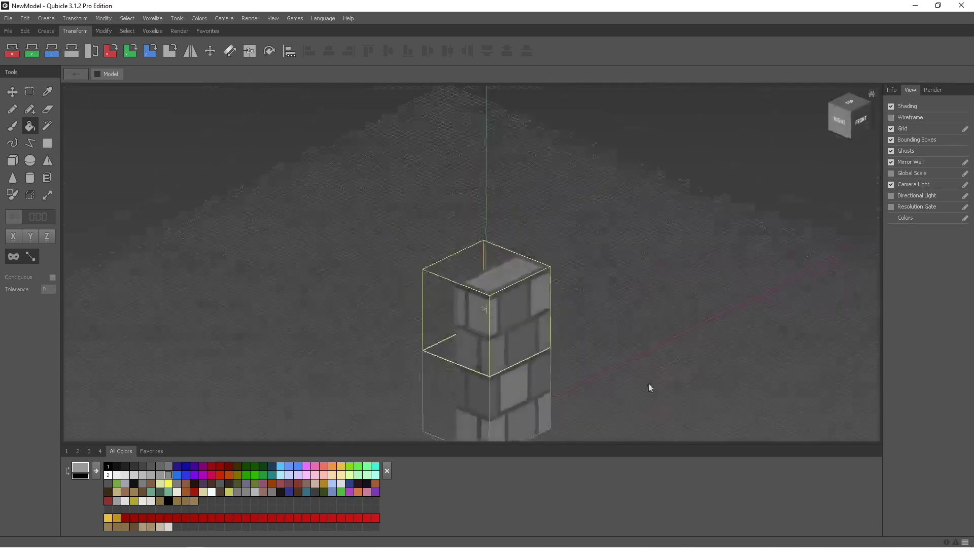
- Select both stacked blocks and place a copy of the stack far along the positive X axis
right_click_drag(786, 390, 584, 402)
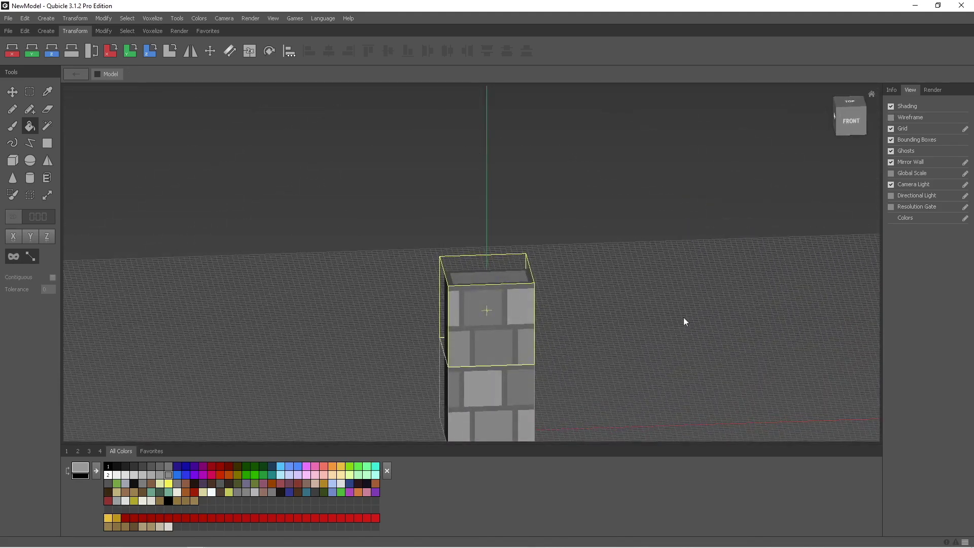
scroll(634, 335, "down", 5)
left_click(546, 374)
right_click_drag(476, 302, 563, 344)
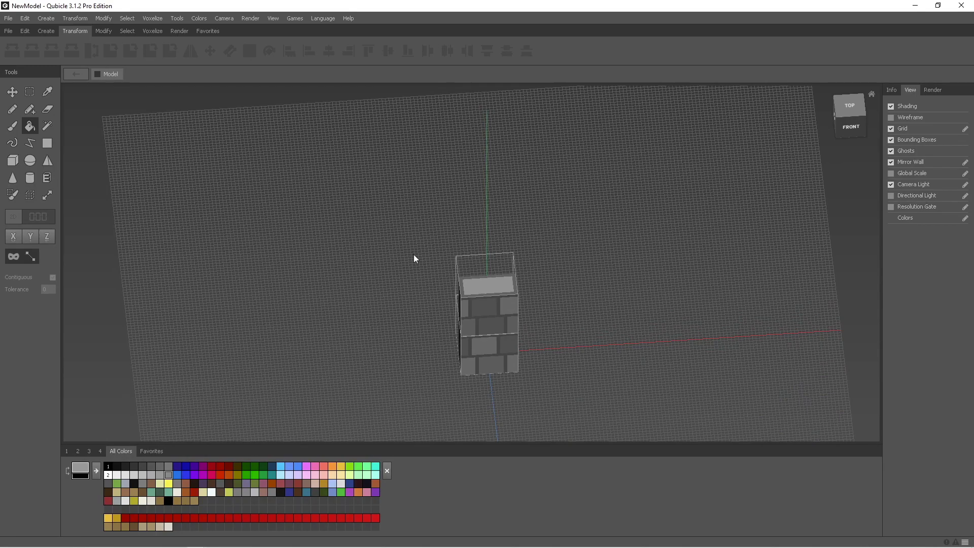
key("s")
left_click_drag(409, 247, 647, 412)
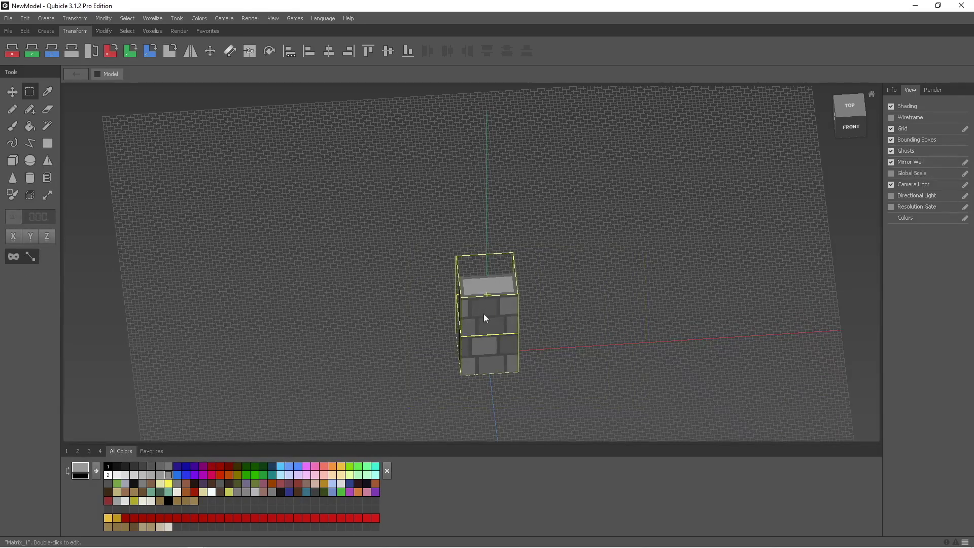
key("m")
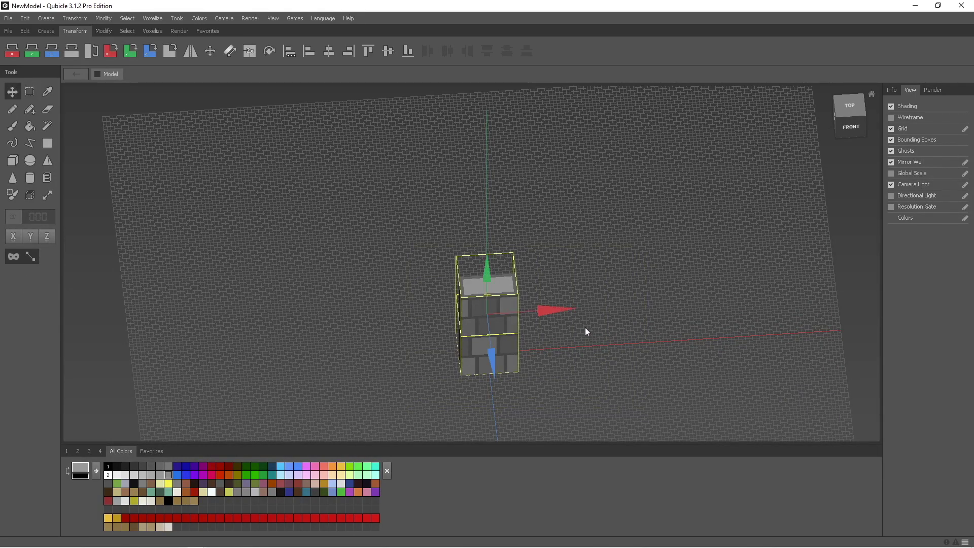
left_click_drag(558, 314, 880, 285)
left_click(794, 350)
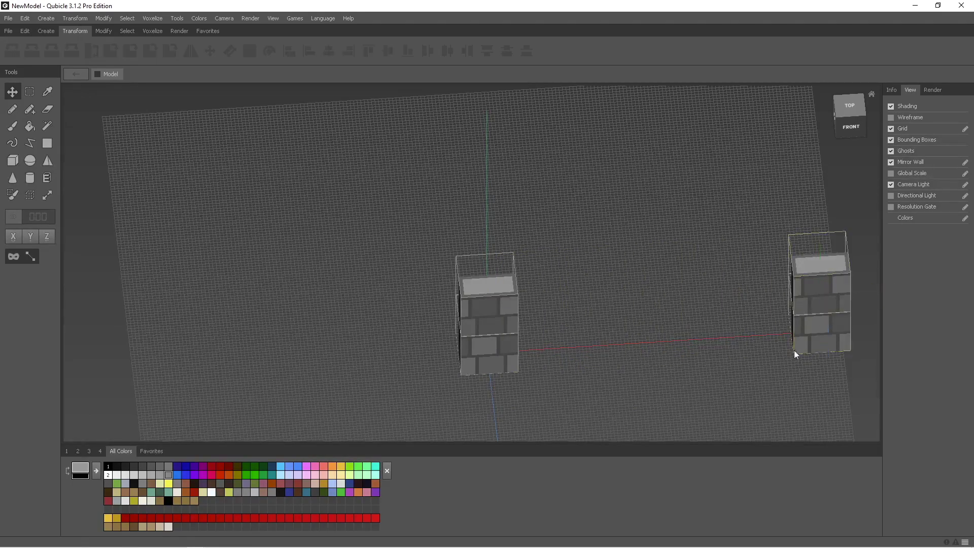
- Select the two original stacked blocks at the origin and merge them into one matrix with Union
left_click(823, 285)
mouse_move(824, 324)
left_mouse_down()
mouse_move(813, 265)
mouse_move(829, 324)
left_mouse_up()
left_click(318, 346)
left_click_drag(377, 228, 575, 379)
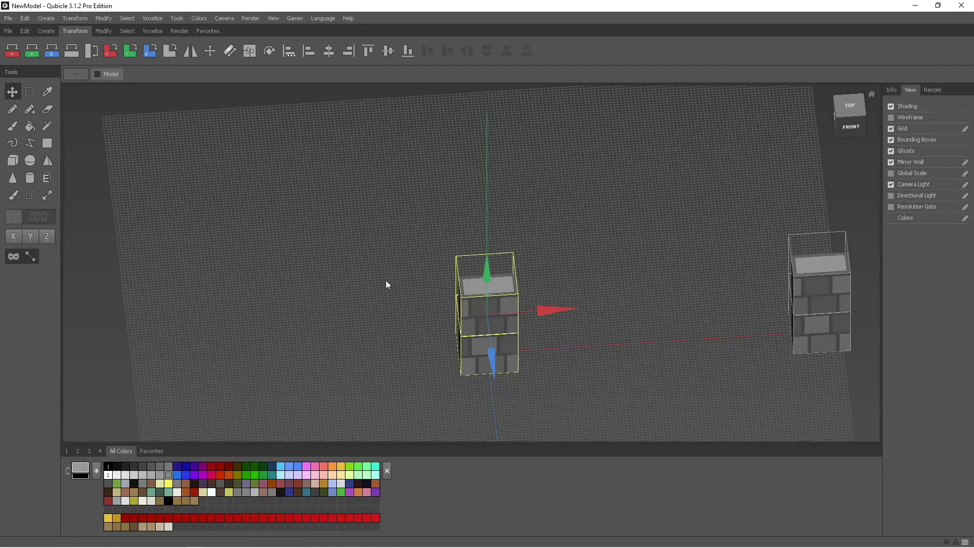
left_click(110, 31)
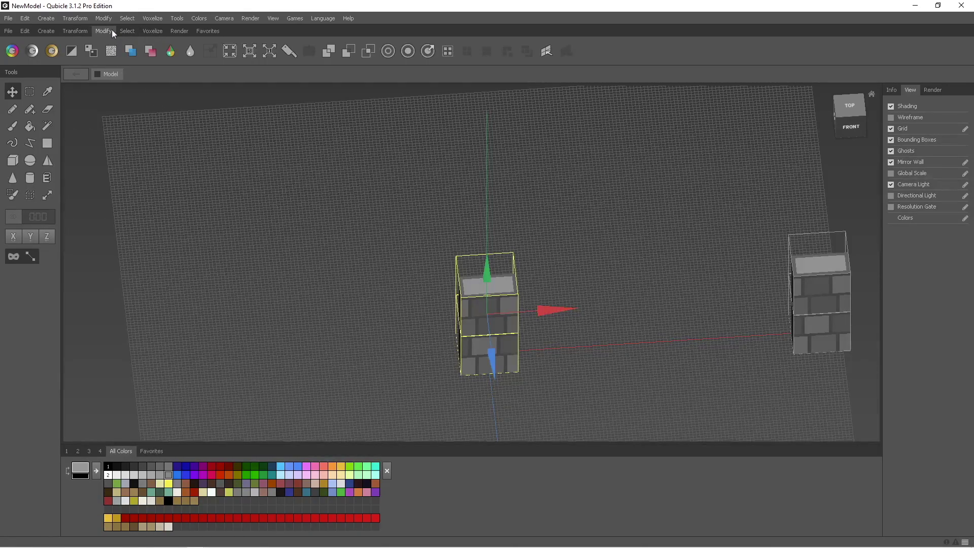
left_click(330, 53)
- Check the merged matrix's size and examine the brick column from the front and above
right_click_drag(548, 300, 648, 272)
key("1")
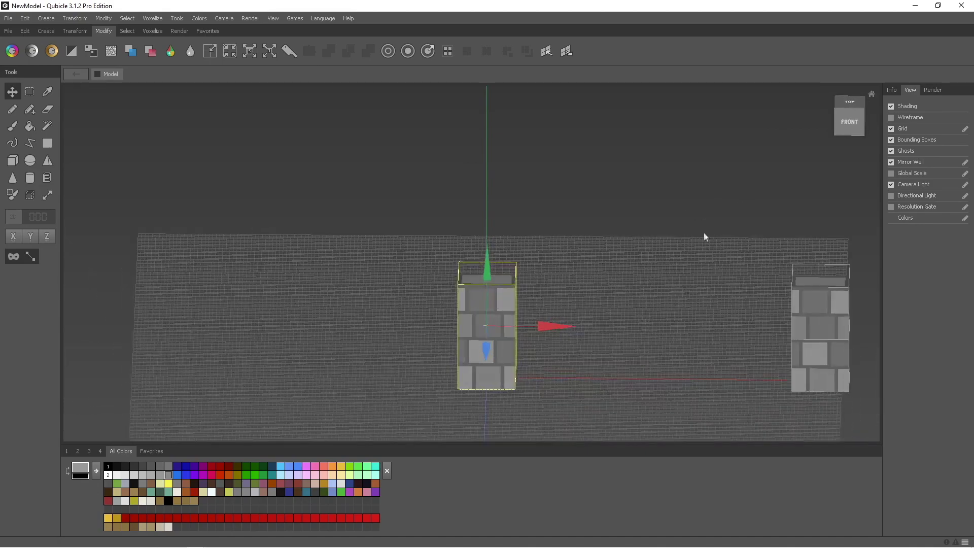
left_click(893, 90)
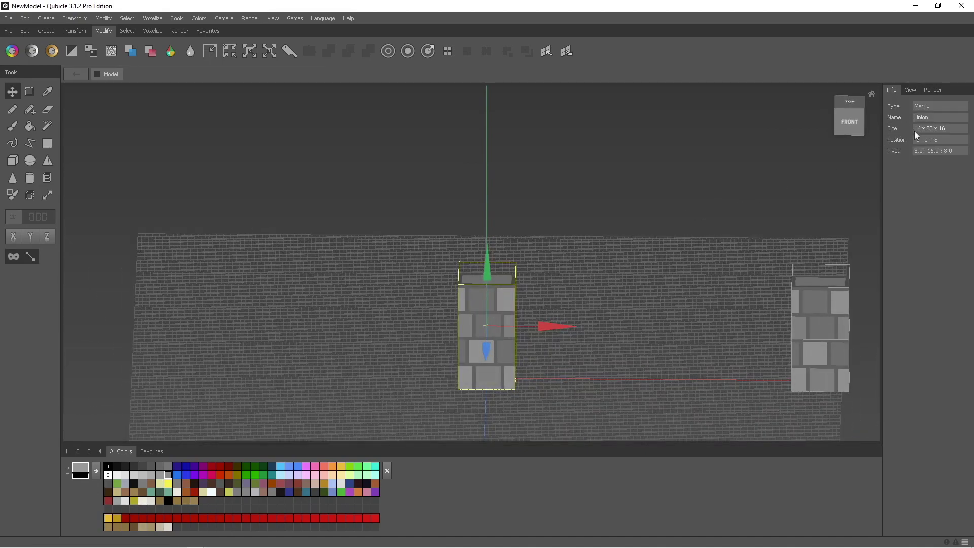
right_click_drag(497, 306, 419, 427)
key("1")
right_click_drag(400, 305, 408, 329)
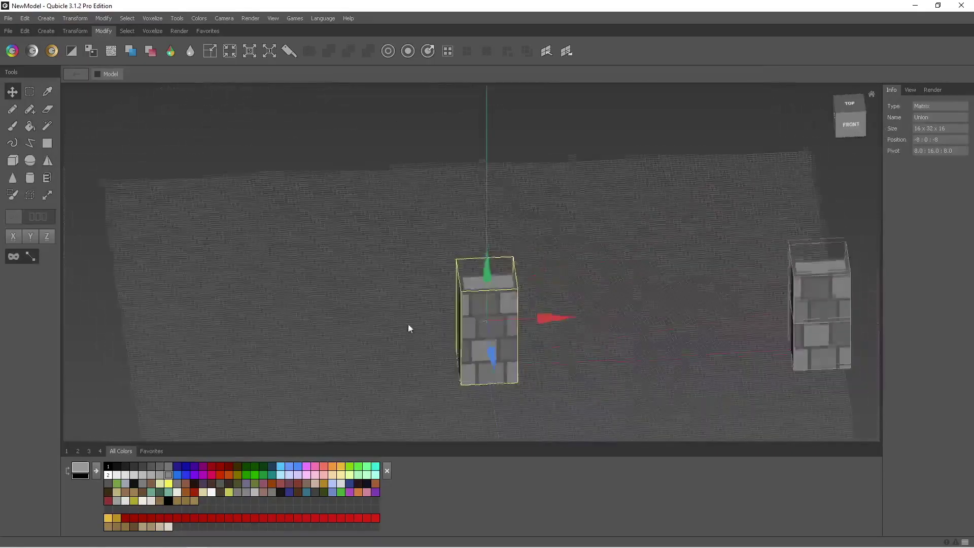
key("1")
right_click_drag(663, 323, 665, 375)
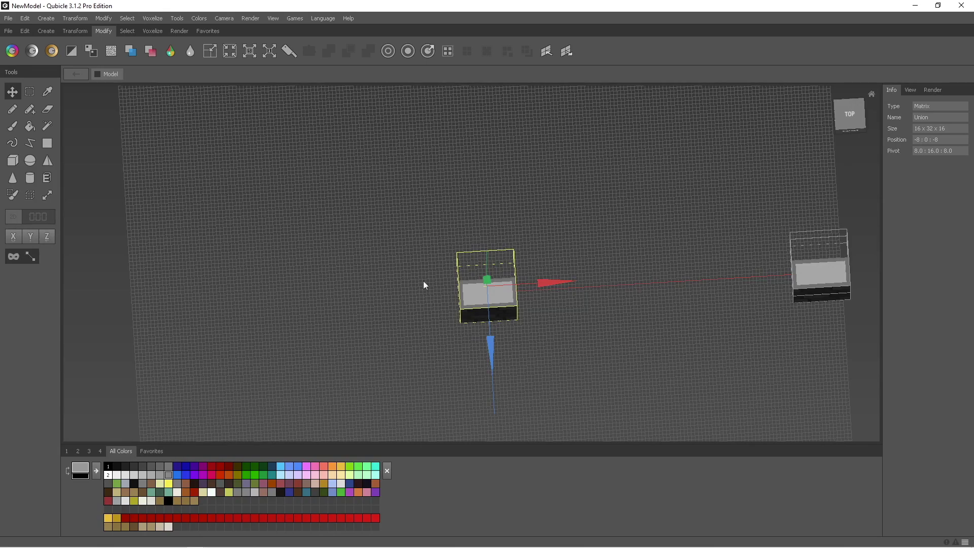
right_click_drag(584, 325, 576, 316)
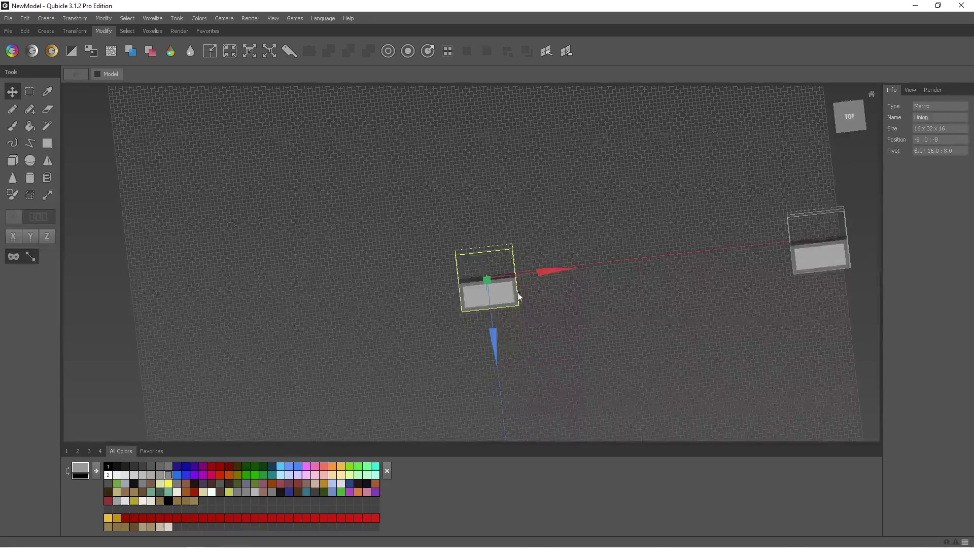
right_click_drag(550, 369, 486, 312)
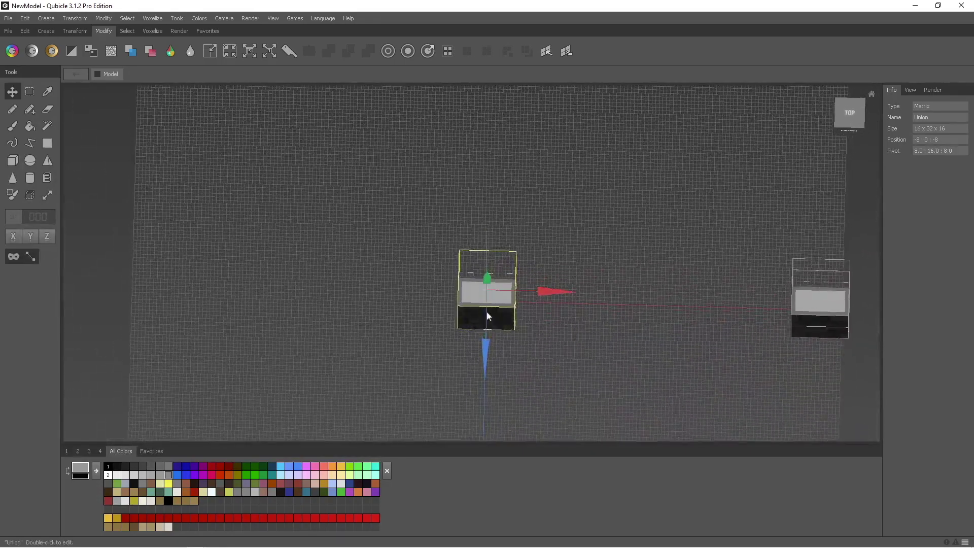
- Place a copy of the merged brick column at X position -29 and open the copy for voxel editing
left_click_drag(565, 291, 482, 292)
double_click(425, 296)
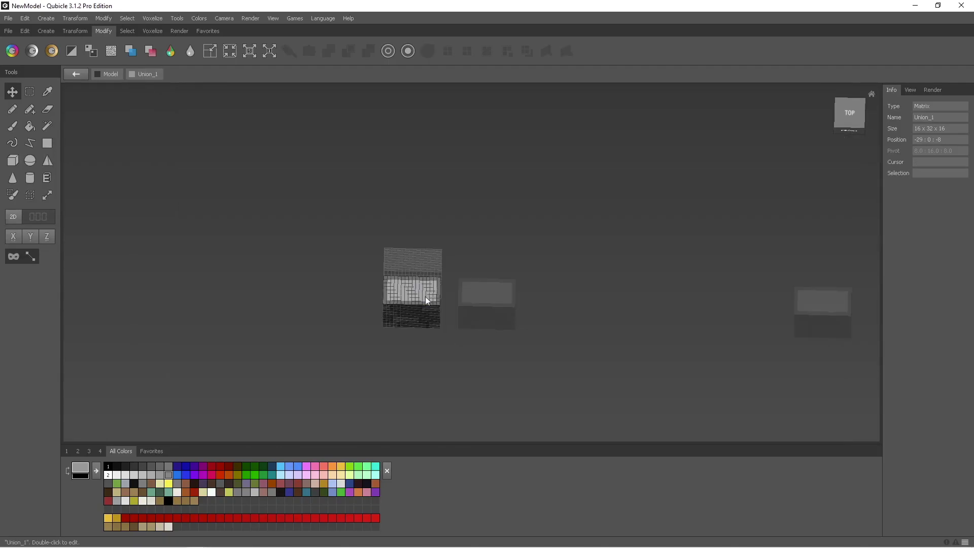
mouse_move(411, 257)
right_mouse_down()
mouse_move(434, 229)
mouse_move(435, 283)
mouse_move(425, 252)
mouse_move(415, 269)
right_mouse_up()
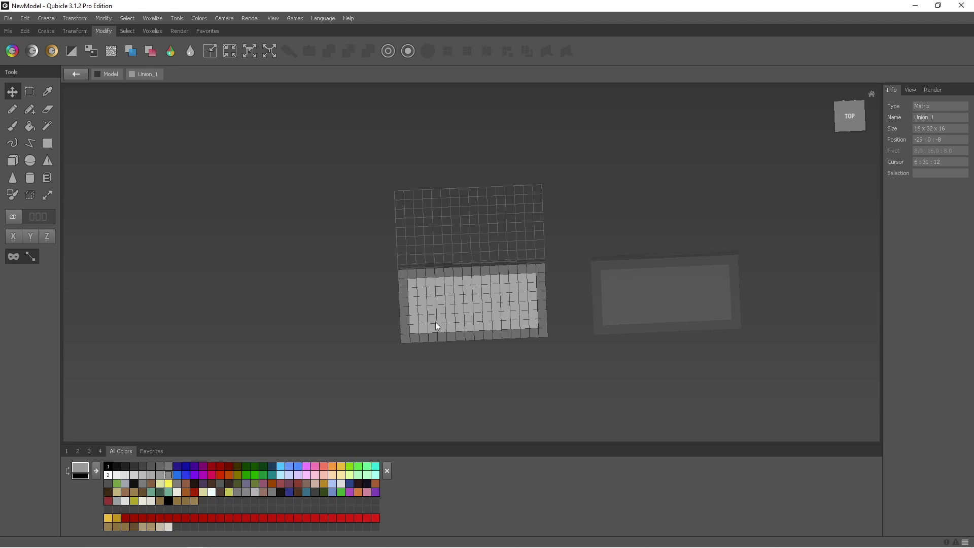
right_click_drag(414, 306, 439, 249)
right_click_drag(522, 346, 522, 319)
scroll(523, 318, "down", 3)
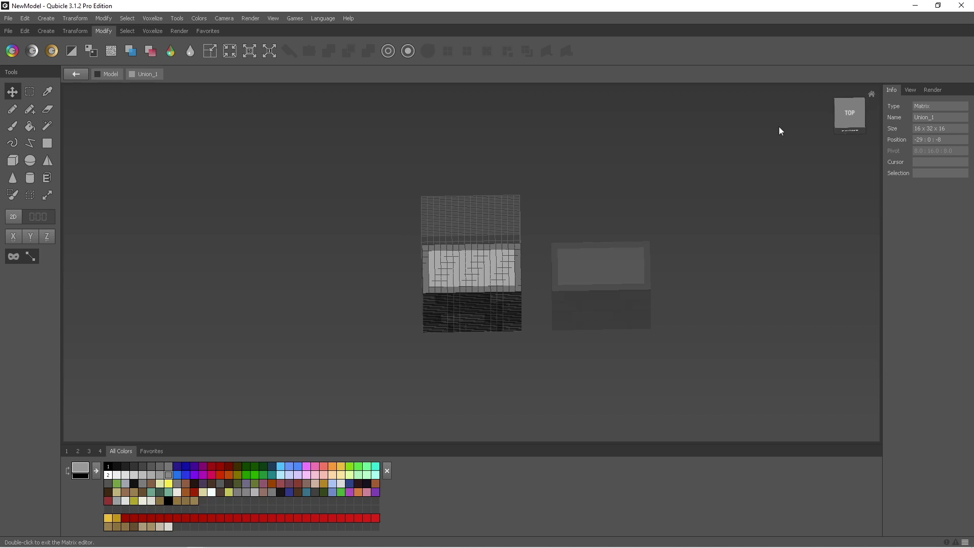
- Select the whole 16 × 32 × 8 wall slab from above and place a copy of it in the matrix's empty rear half
left_click(835, 113)
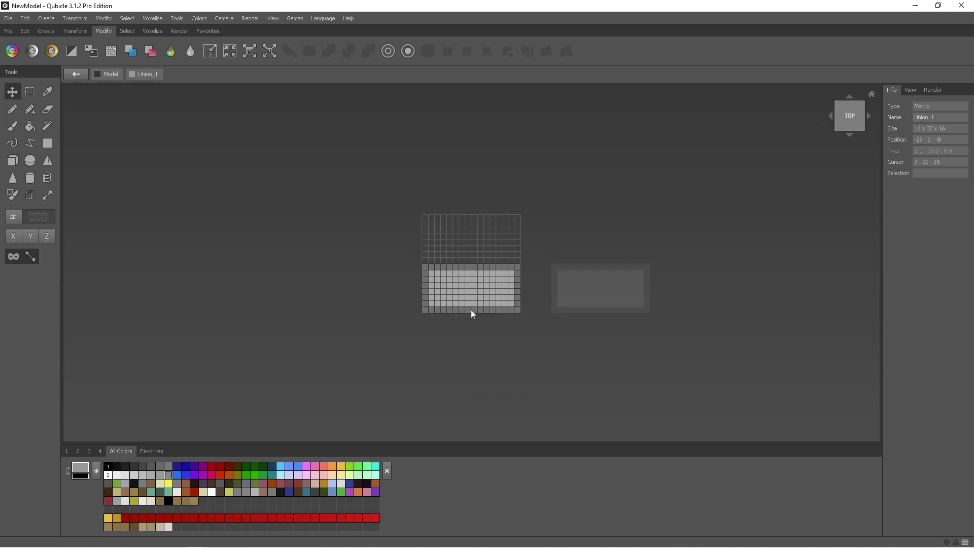
key("s")
left_click_drag(396, 242, 546, 333)
key("m")
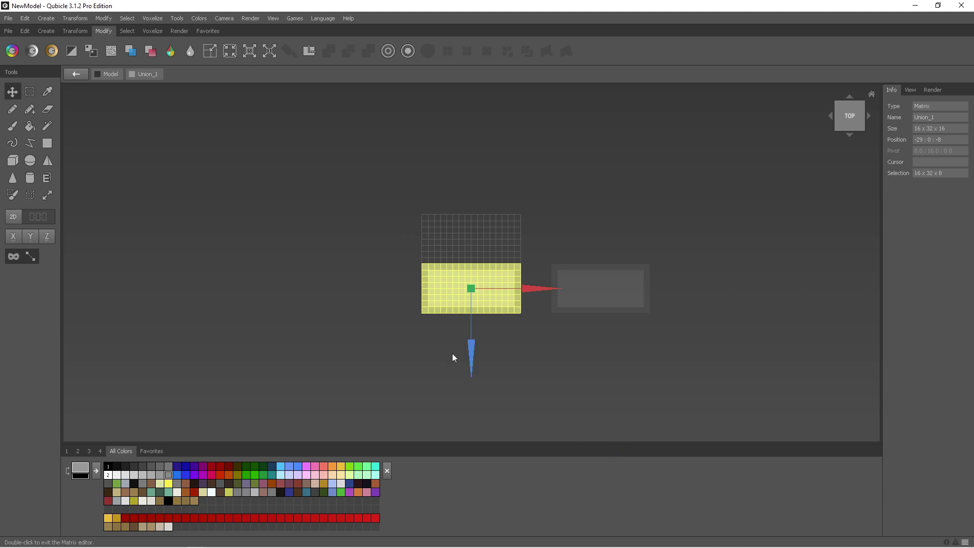
left_click_drag(473, 351, 472, 302)
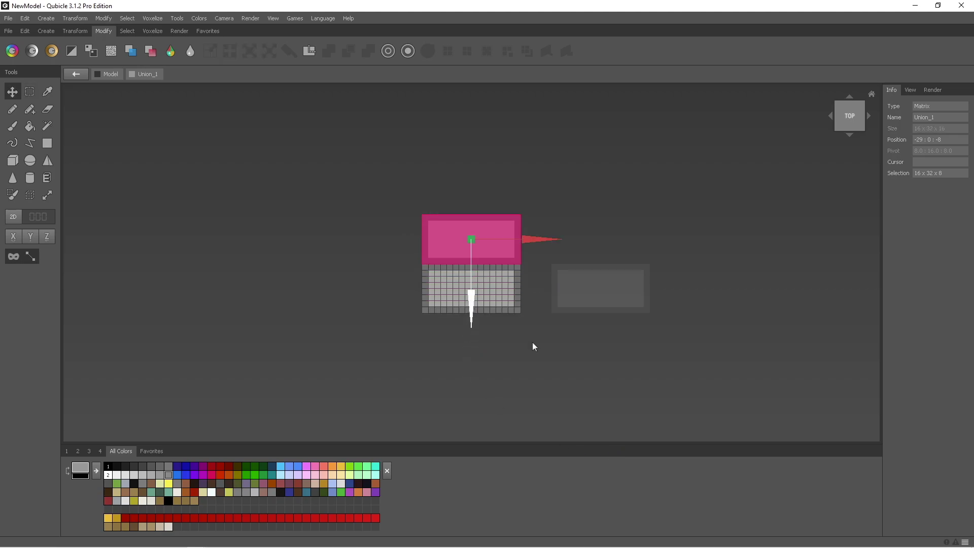
- Rotate the copied slab 90° about the Y axis to form an L-shaped corner, check its sides and deselect it
left_click(75, 31)
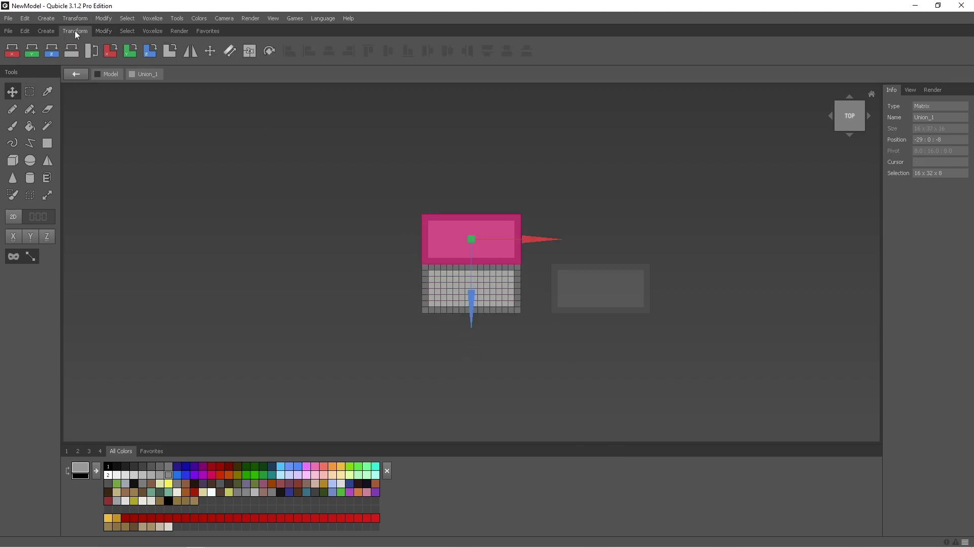
left_click(132, 51)
right_click_drag(297, 316, 389, 226)
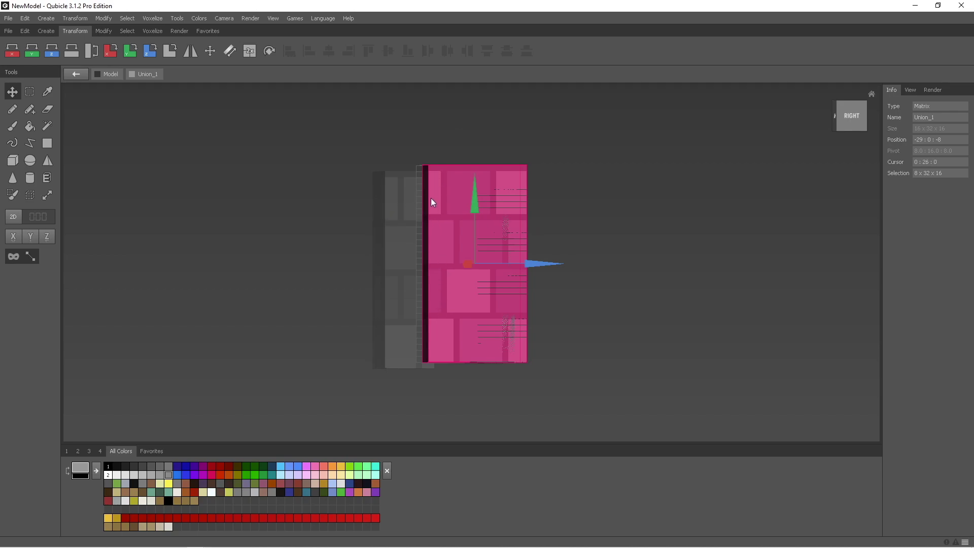
right_click_drag(654, 272, 553, 279)
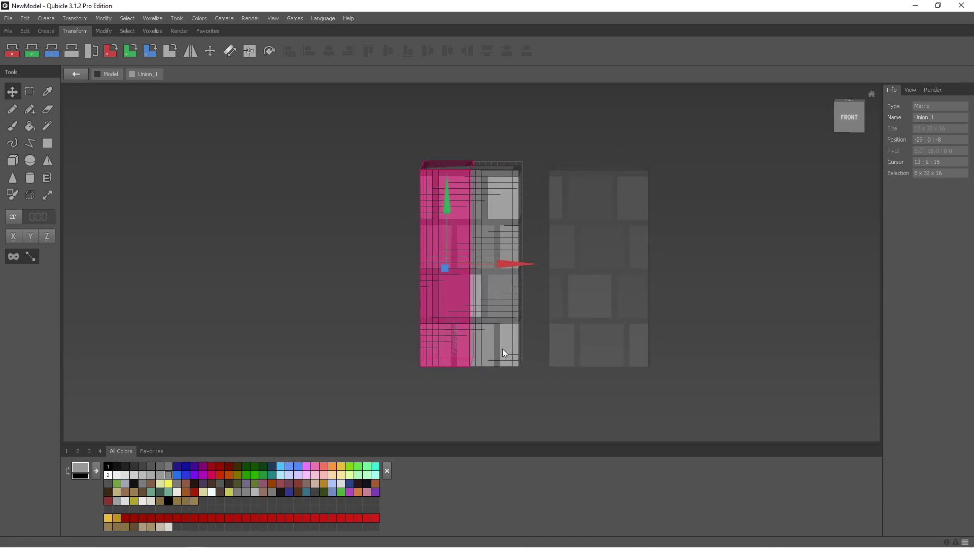
mouse_move(512, 349)
right_mouse_down()
mouse_move(432, 335)
mouse_move(510, 334)
right_mouse_up()
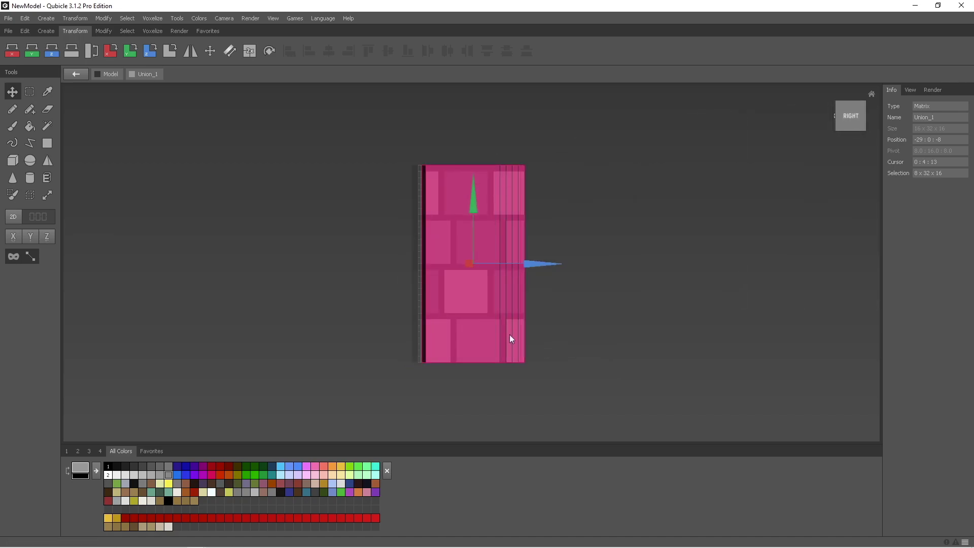
right_click_drag(608, 226, 601, 311)
key("ctrl+d")
- Paint over the mortar joint between the two top sections with light grey using the Pencil to join them into an L
mouse_move(687, 287)
right_mouse_down()
mouse_move(626, 276)
mouse_move(611, 211)
mouse_move(575, 184)
mouse_move(665, 279)
mouse_move(728, 205)
mouse_move(701, 167)
mouse_move(693, 135)
mouse_move(646, 251)
mouse_move(583, 239)
right_mouse_up()
left_click(19, 112)
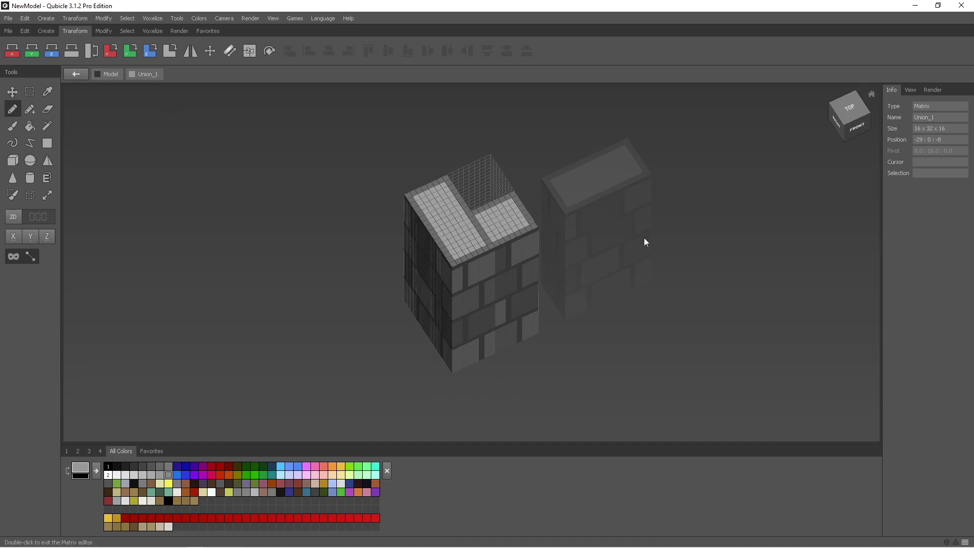
mouse_move(503, 233)
left_mouse_down()
mouse_move(470, 236)
mouse_move(466, 225)
left_mouse_up()
mouse_move(489, 276)
right_mouse_down()
mouse_move(502, 245)
mouse_move(541, 233)
mouse_move(470, 212)
mouse_move(462, 233)
mouse_move(459, 224)
mouse_move(523, 222)
mouse_move(485, 230)
mouse_move(465, 220)
mouse_move(496, 285)
right_mouse_up()
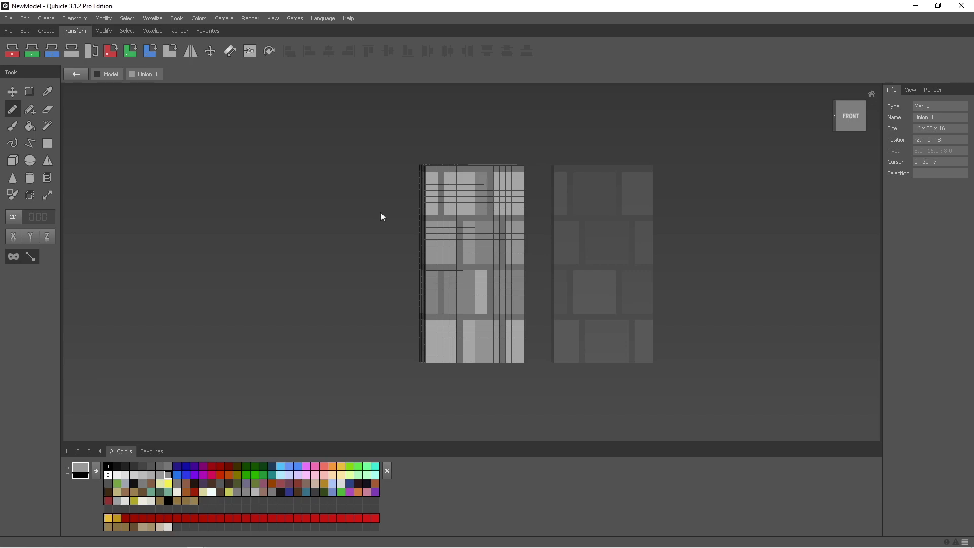
right_click_drag(451, 303, 445, 302)
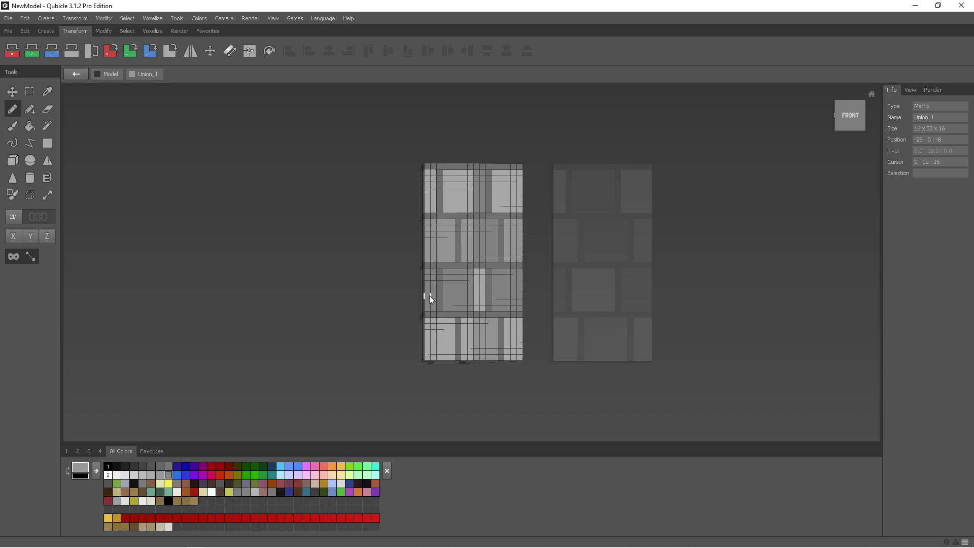
right_click_drag(428, 298, 428, 191)
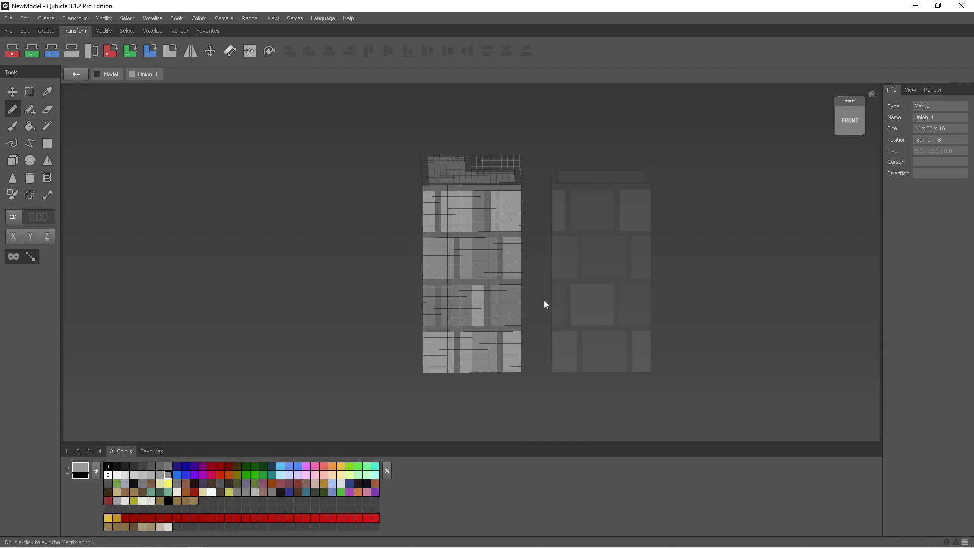
- Fill both parts of the bottom row's middle brick on the front face with dark grey
left_click(845, 121)
middle_click_drag(508, 308, 543, 263)
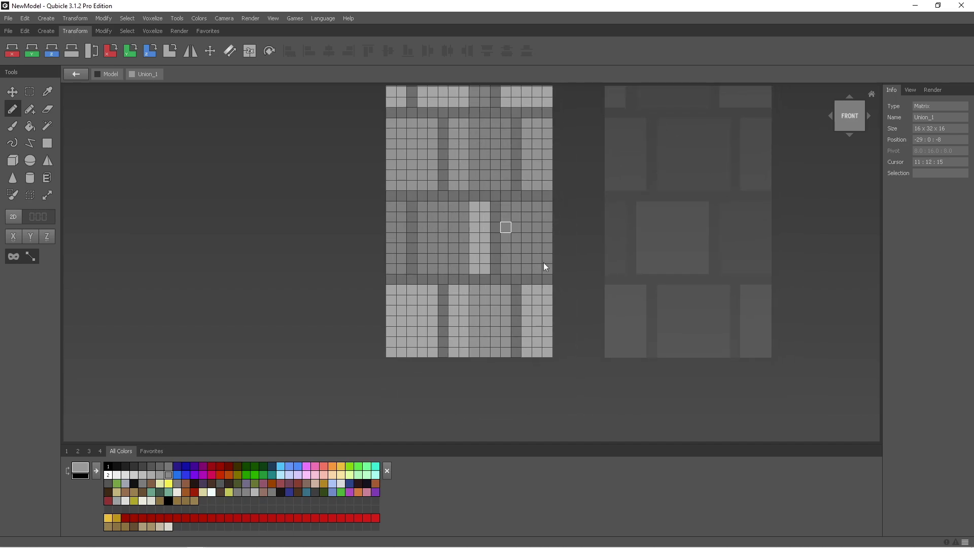
left_click(30, 126)
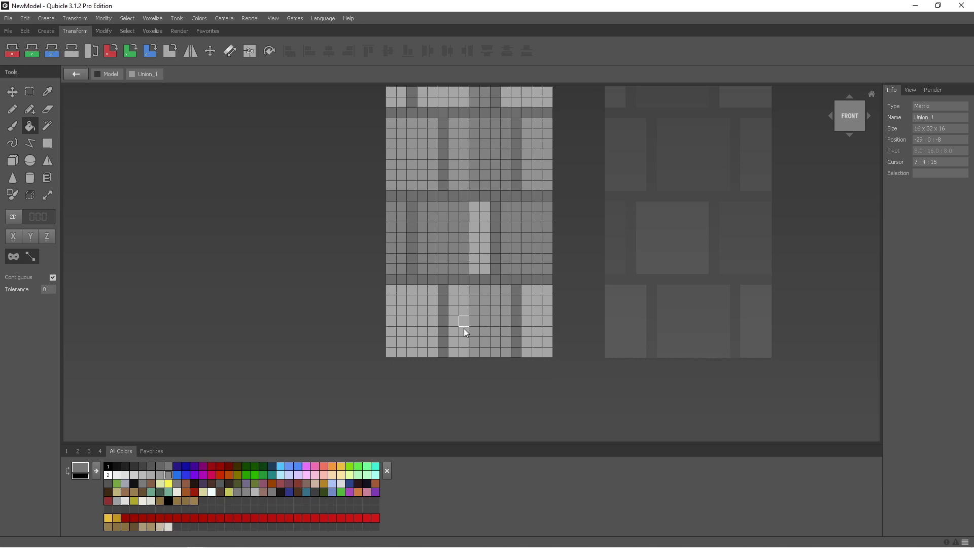
middle_click_drag(409, 181, 443, 260)
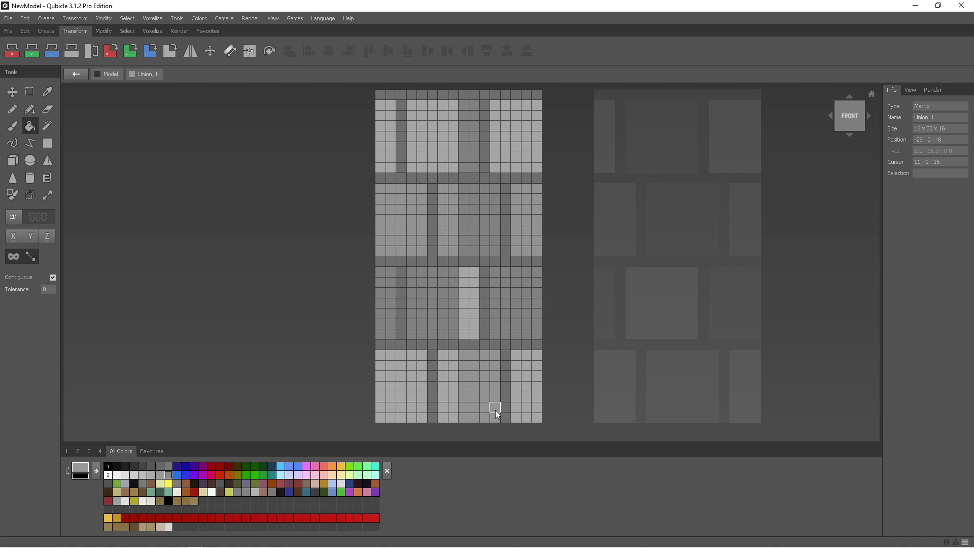
left_click(464, 387)
left_click(445, 385)
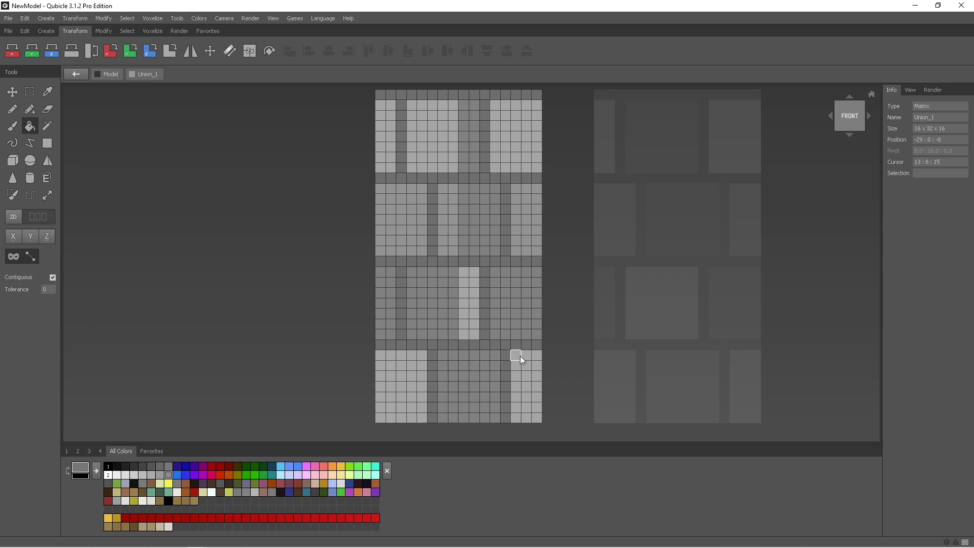
- On the front face, fill the second-lowest row's middle brick with mid grey and the middle brick above it with light grey
left_click(404, 224, "alt")
left_click(440, 290)
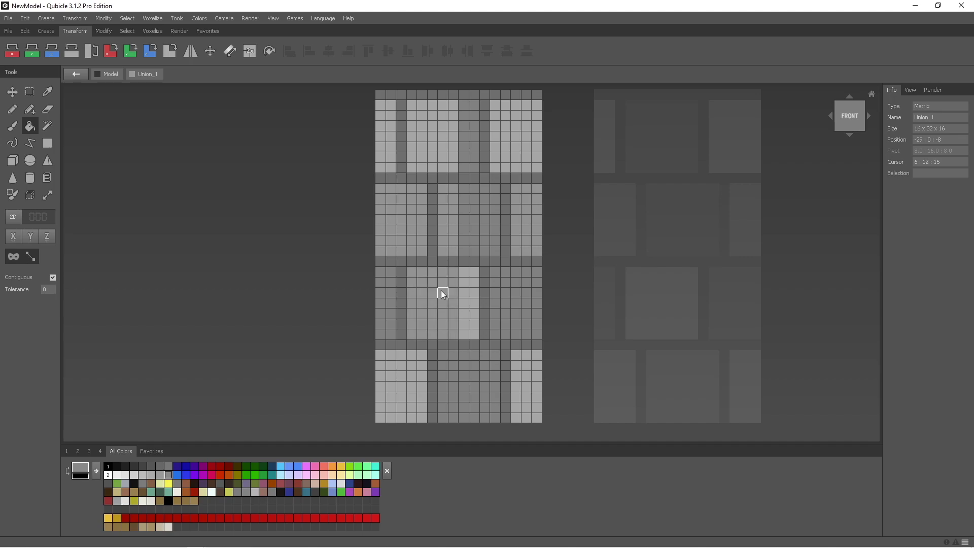
left_click(464, 314)
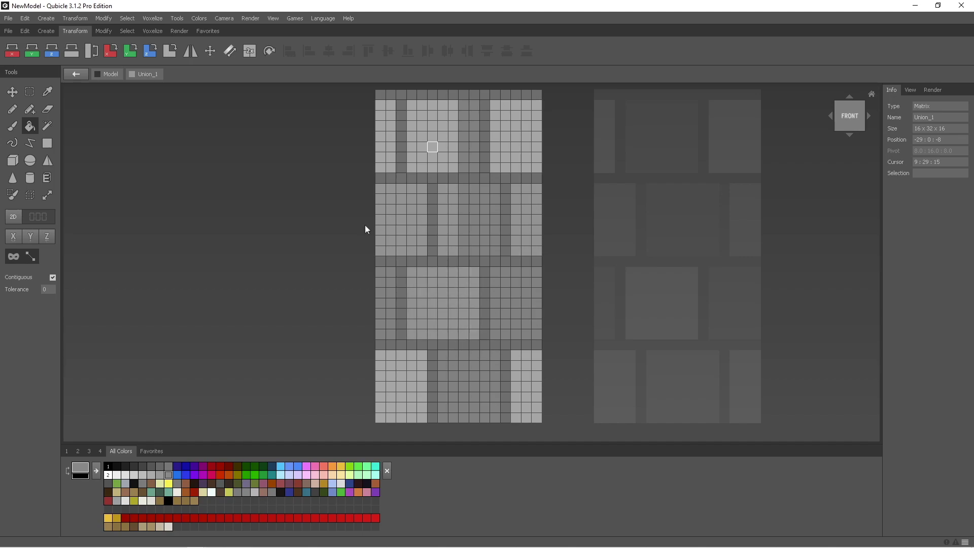
left_click(521, 140, "alt")
left_click(452, 207)
left_click(469, 133, "alt")
left_click(474, 203)
key("ctrl+z")
- Fill the light grey interior of the L-shaped column's top face with the mortar grey, and inspect the underside
right_click_drag(461, 151, 483, 150)
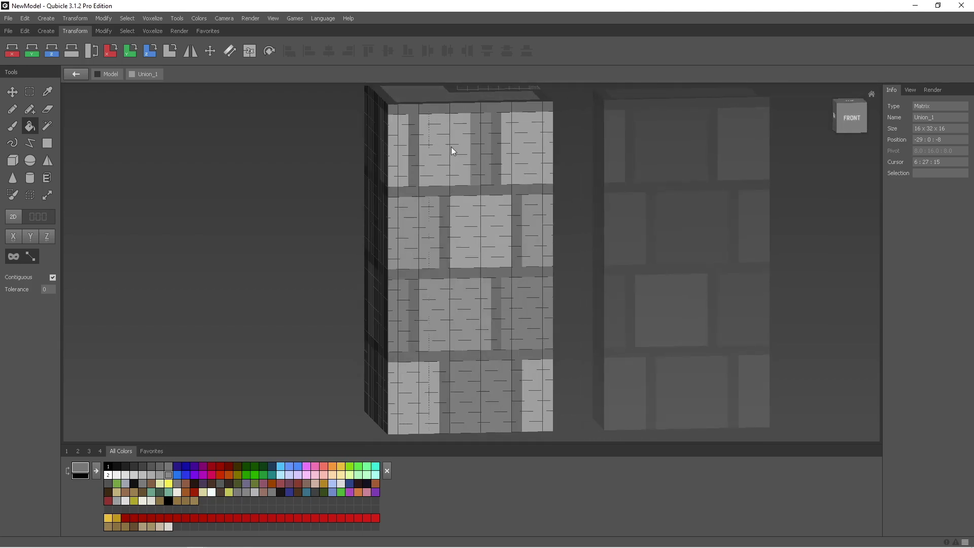
right_click_drag(515, 105, 504, 182)
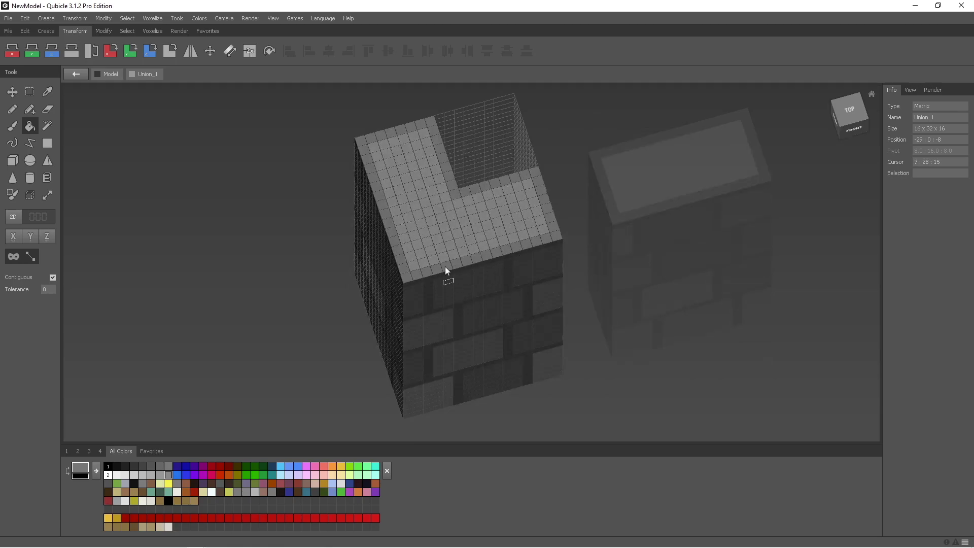
right_click_drag(478, 261, 471, 181)
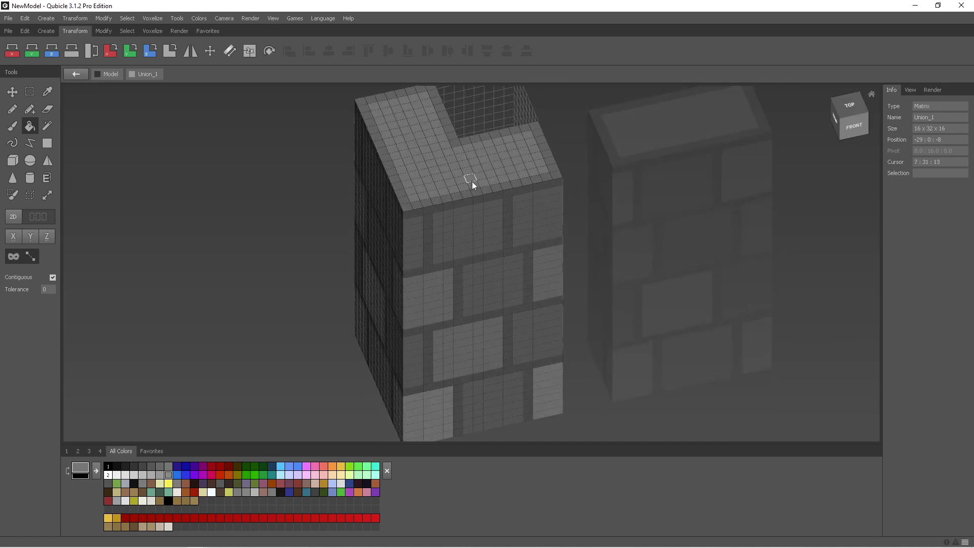
right_click_drag(470, 232, 385, 284)
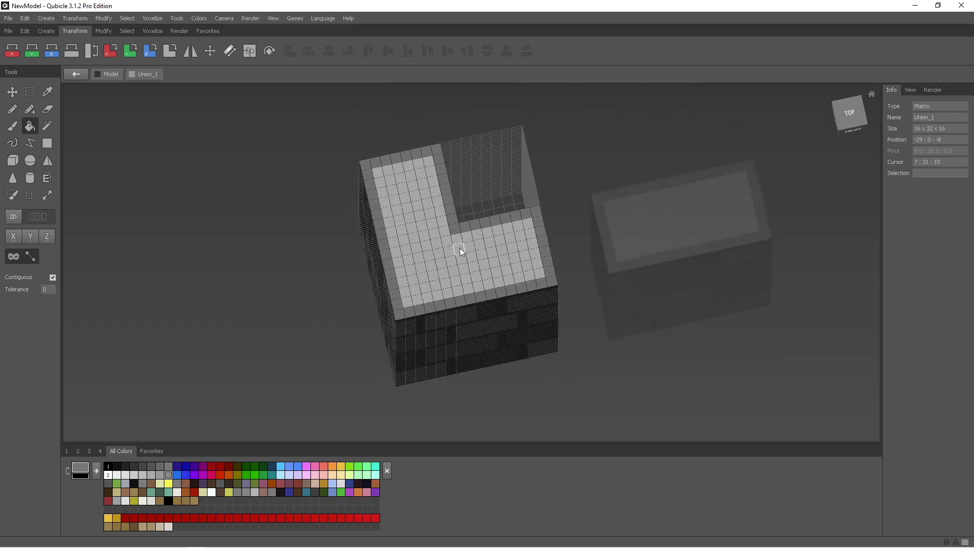
left_click(851, 112)
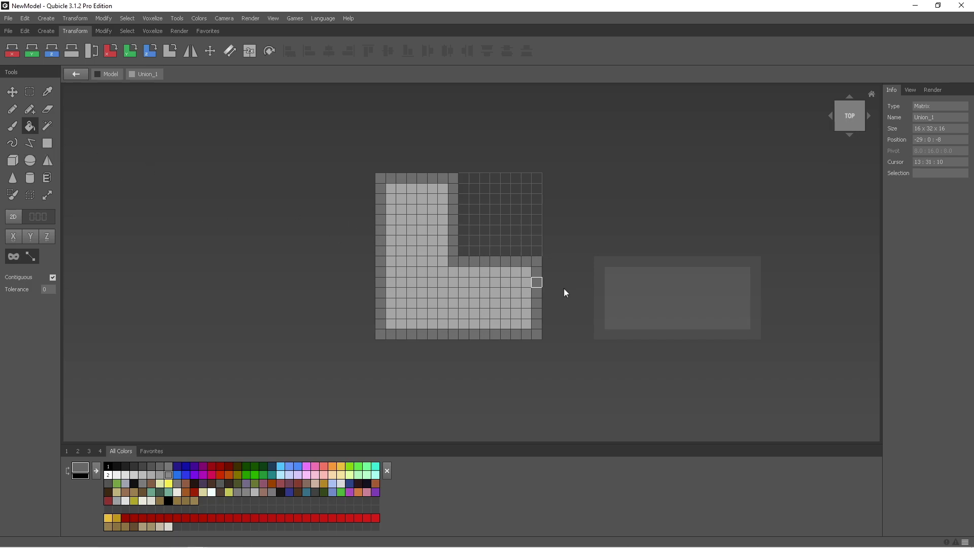
left_click_drag(525, 270, 389, 326)
left_click_drag(392, 188, 444, 279)
right_click_drag(461, 401, 499, 284)
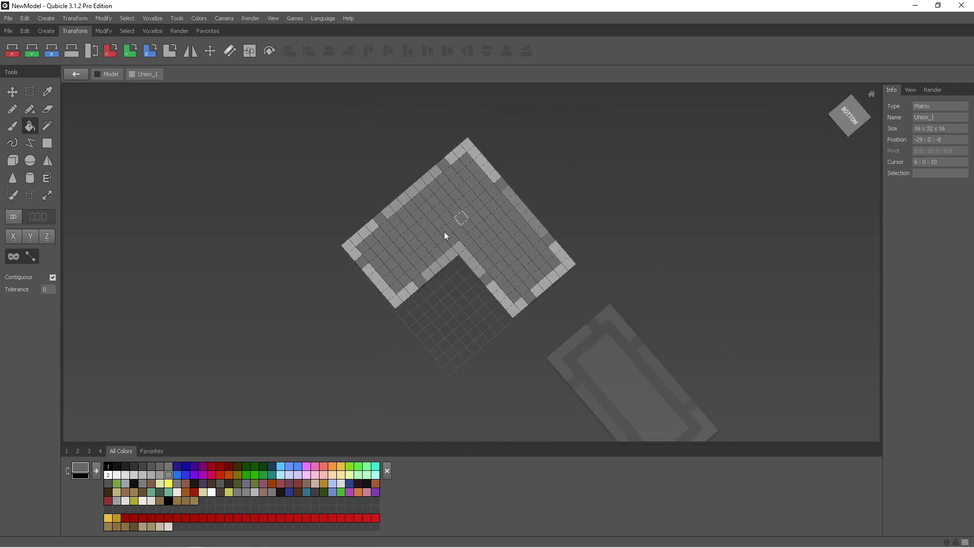
- Fill the light part of the top row's middle brick on the front face with dark grey, and check the remaining sides
right_click_drag(559, 154, 480, 153)
left_click(839, 109)
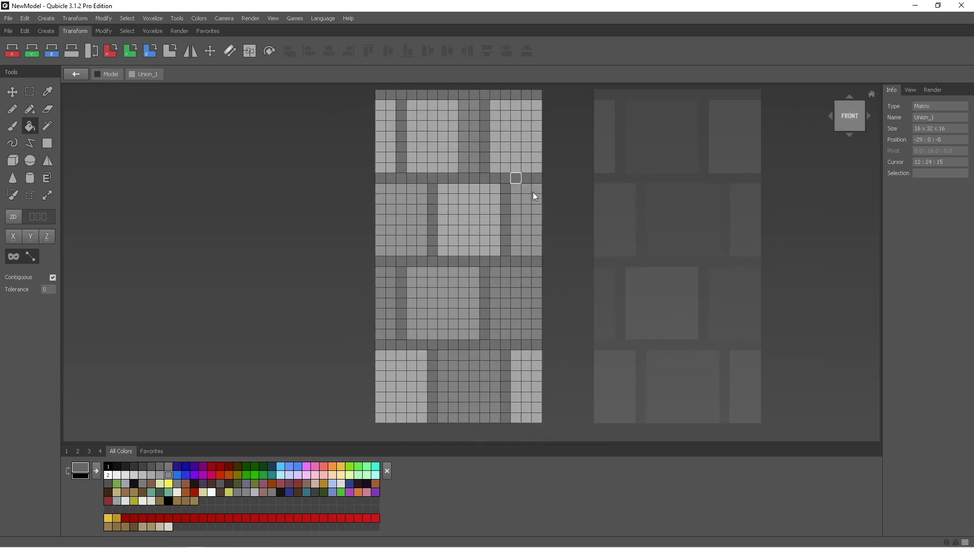
left_click(449, 157)
right_click_drag(391, 219, 489, 218)
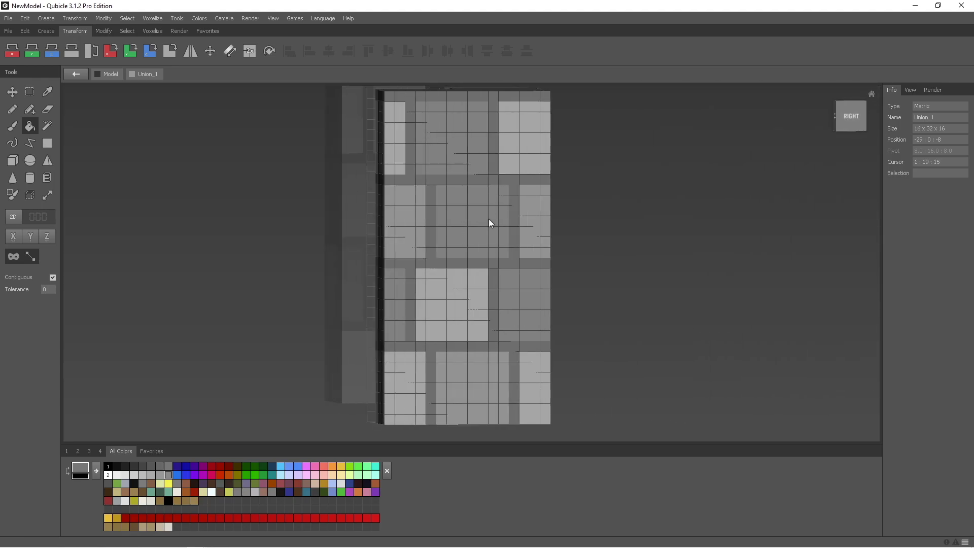
right_click_drag(489, 289, 543, 319)
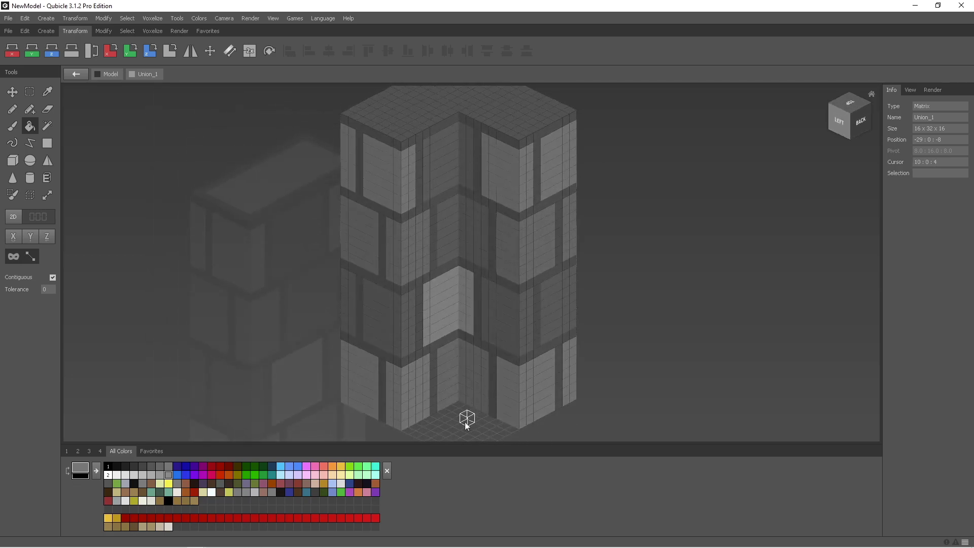
- Paint an L-shaped light grey area on the corner column's underside with the Pencil, inset from its edges
mouse_move(458, 387)
right_mouse_down()
mouse_move(488, 337)
mouse_move(452, 323)
mouse_move(452, 367)
mouse_move(474, 368)
mouse_move(479, 264)
mouse_move(334, 154)
right_mouse_up()
left_click(13, 109)
right_click_drag(464, 192, 410, 181)
mouse_move(411, 184)
left_mouse_down()
mouse_move(396, 157)
mouse_move(422, 257)
left_mouse_up()
left_click_drag(390, 161, 440, 270)
left_click_drag(525, 258, 410, 254)
- Paint an L-shaped light grey inset on the column's top face with a one-voxel mortar border, and return to the model
right_click_drag(500, 124, 429, 306)
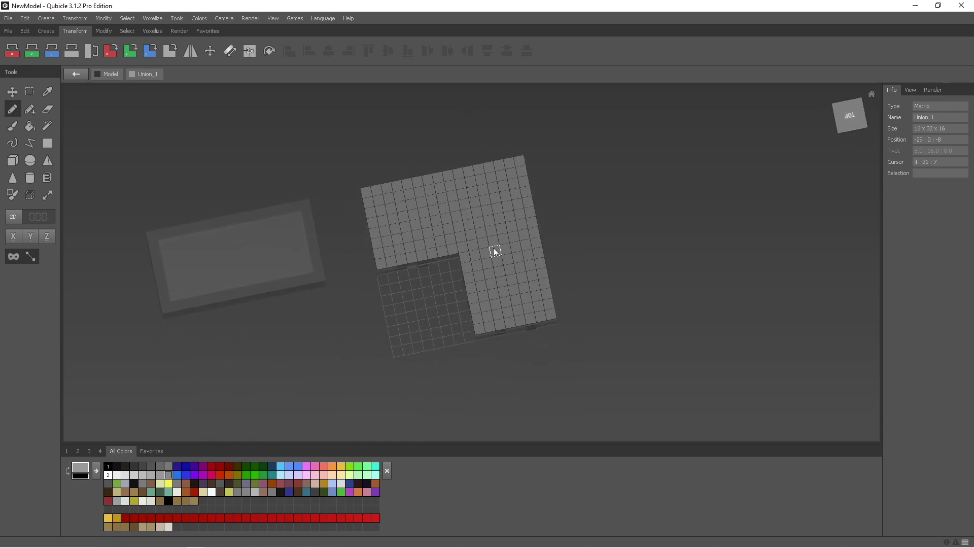
left_click_drag(388, 204, 520, 225)
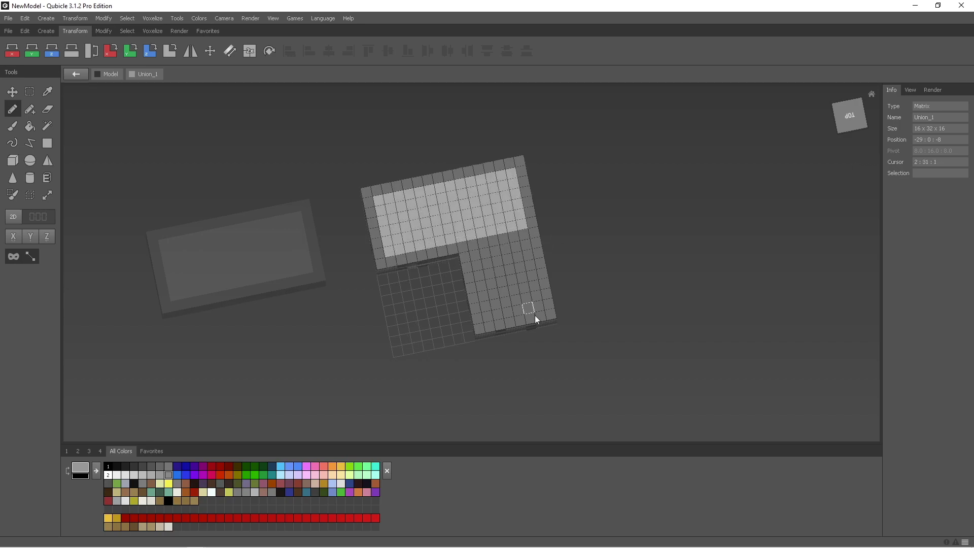
left_click_drag(538, 309, 471, 232)
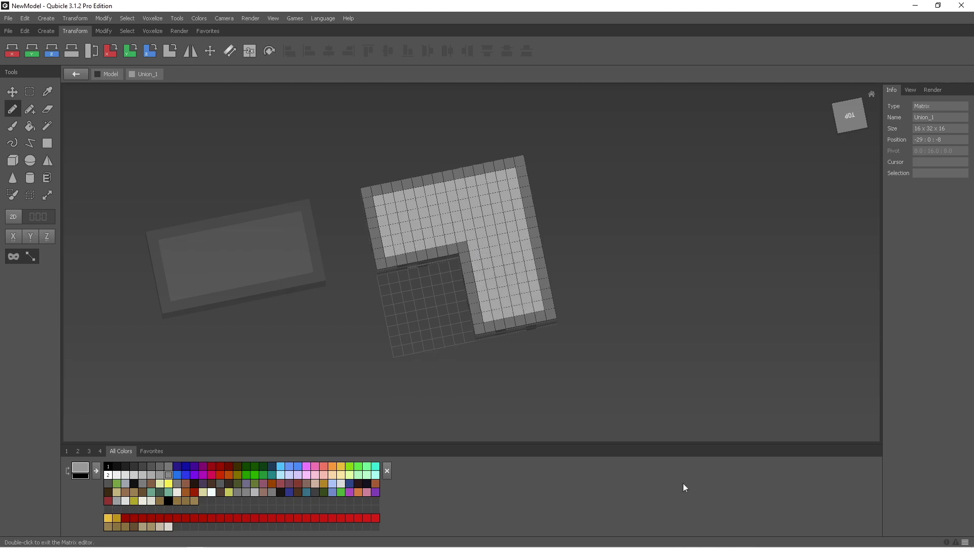
right_click_drag(580, 264, 832, 203)
double_click(831, 204)
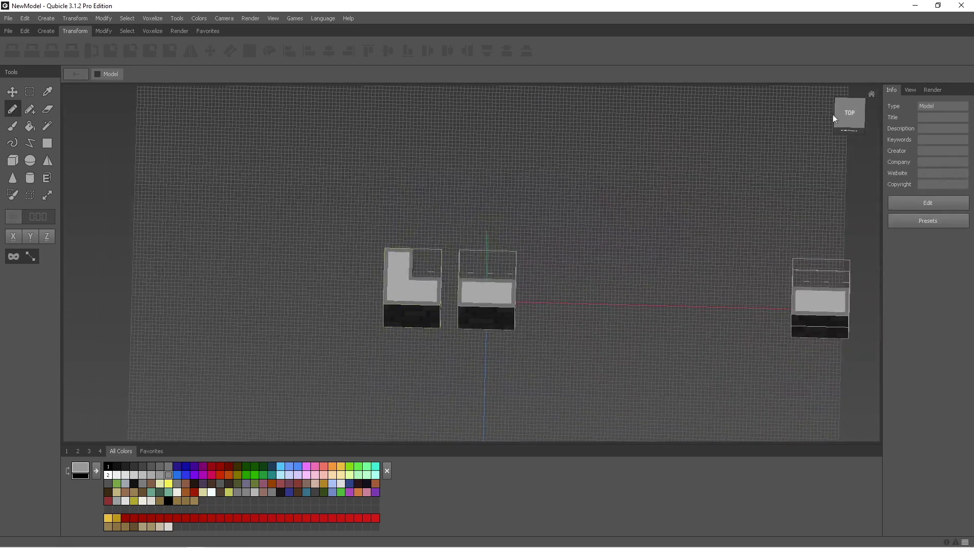
right_click_drag(577, 361, 591, 333)
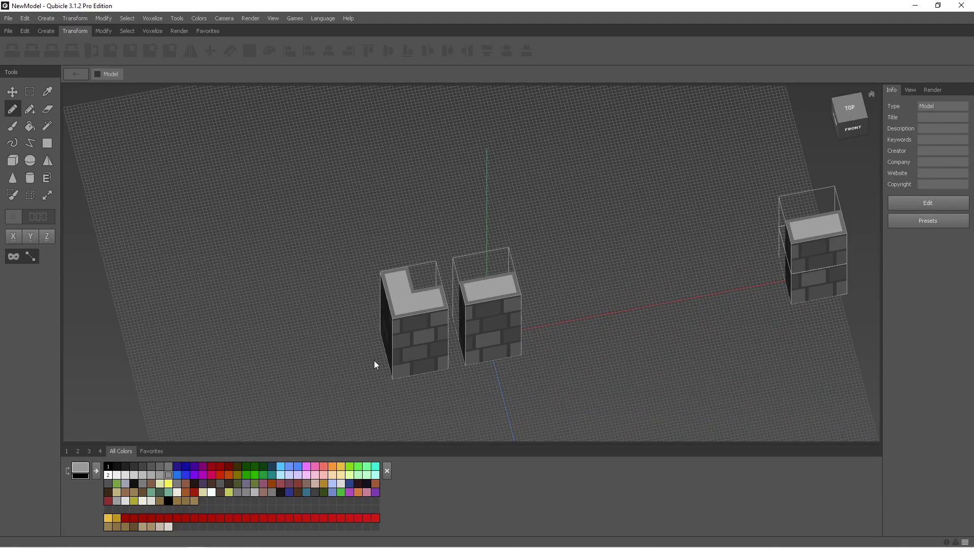
right_click_drag(626, 285, 613, 252)
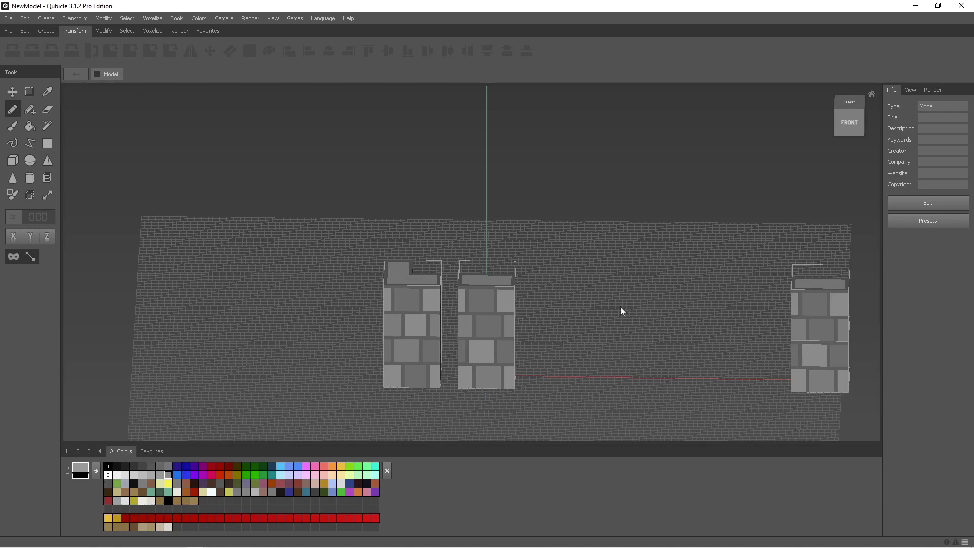
- Examine the placement of the straight and L-shaped wall pieces on the grid from the top and front
right_click_drag(596, 267, 598, 298)
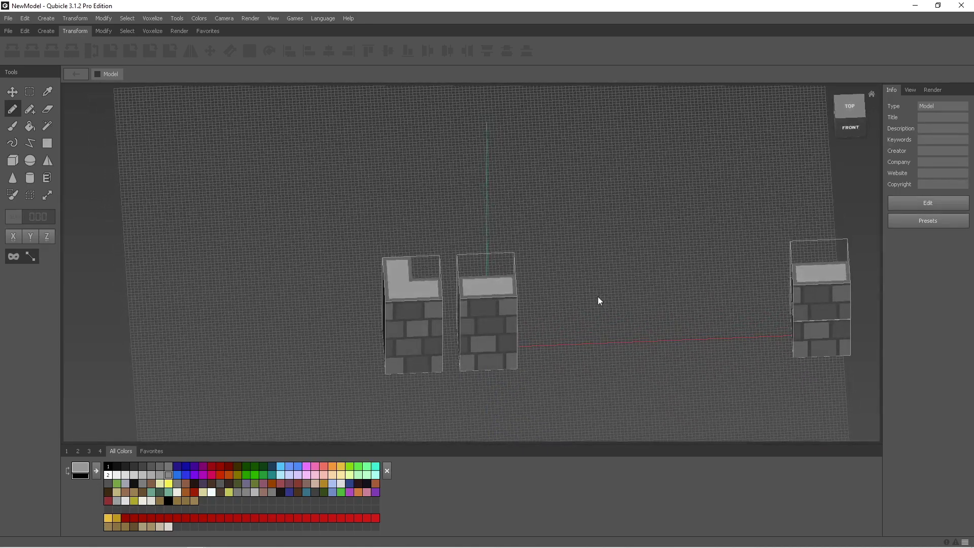
right_click_drag(598, 297, 592, 308)
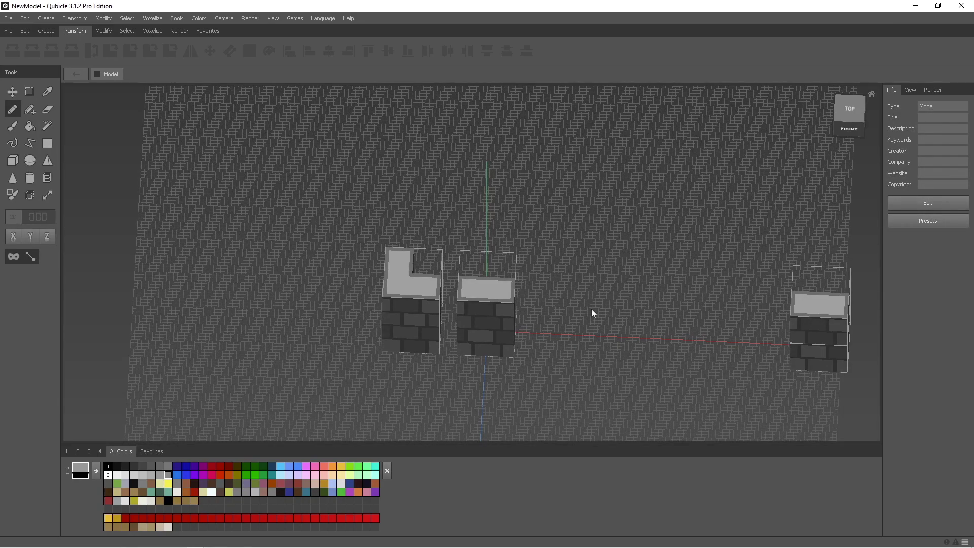
right_click_drag(590, 309, 512, 297)
left_click(512, 297)
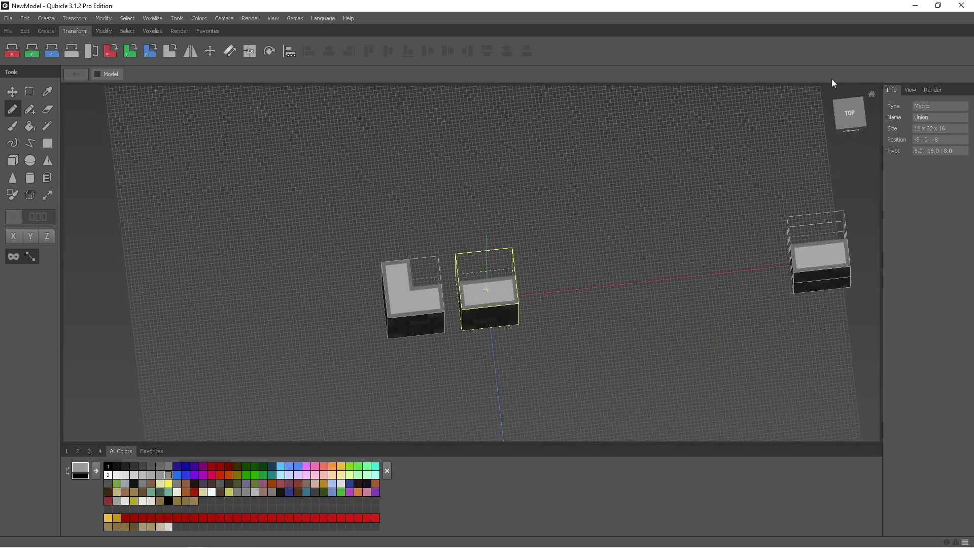
left_click(855, 117)
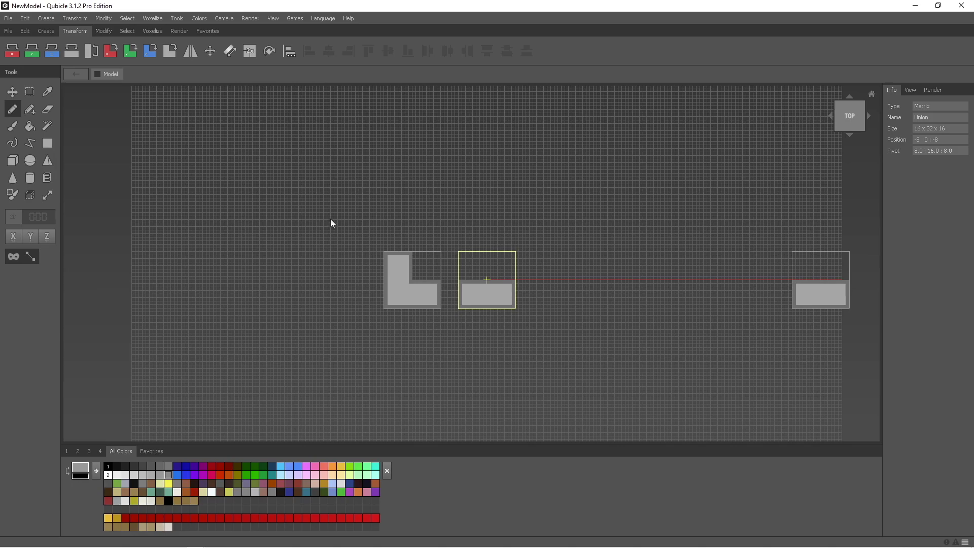
left_click(8, 31)
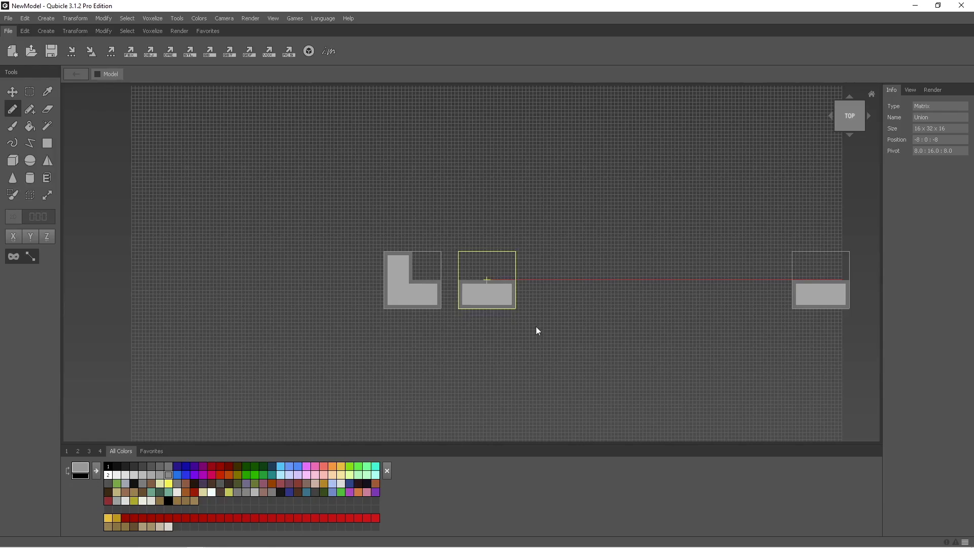
right_click_drag(553, 312, 557, 298)
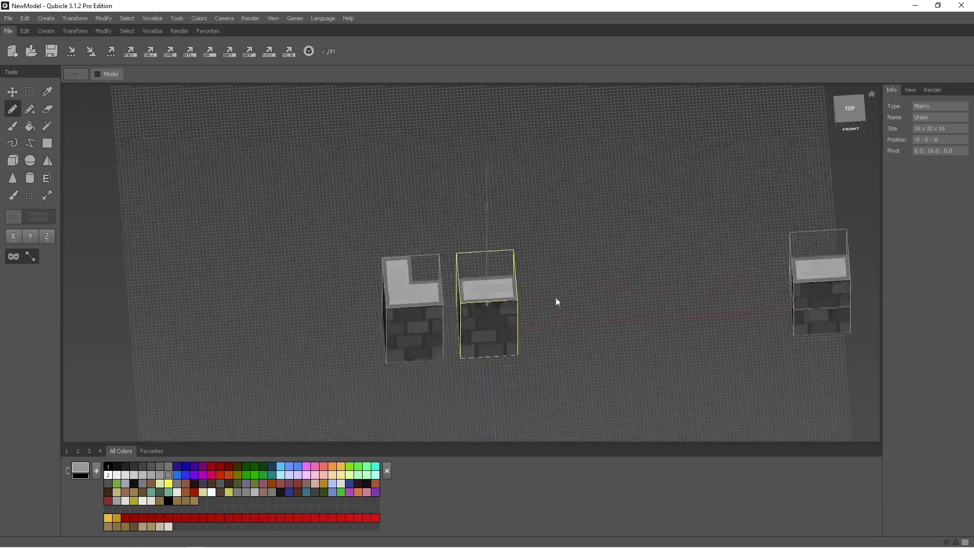
left_click(851, 132)
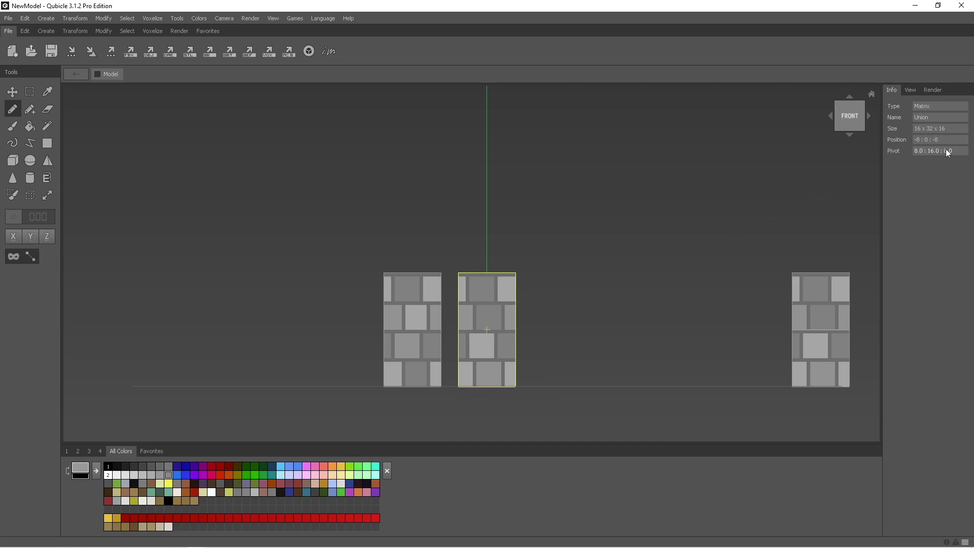
right_click_drag(480, 393, 500, 397)
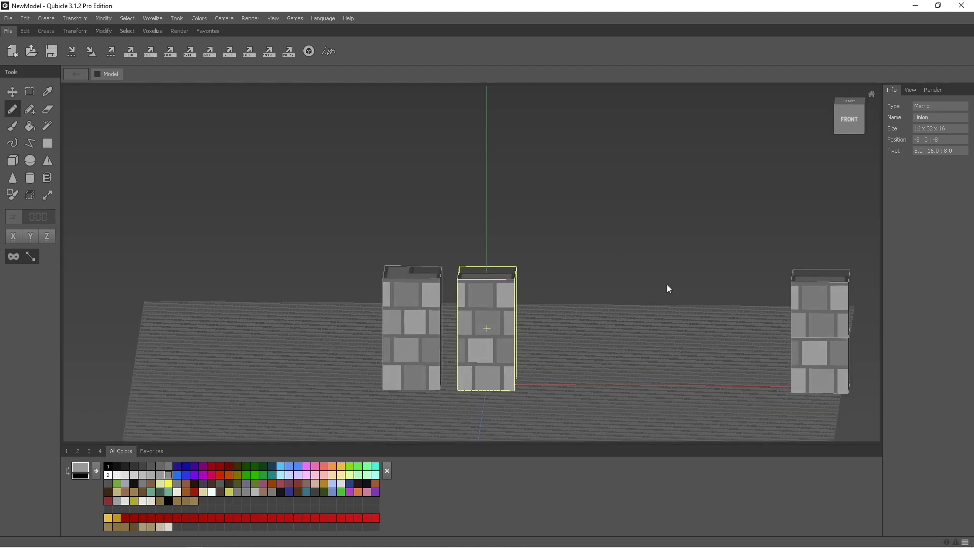
right_click_drag(667, 284, 785, 172)
left_click(855, 108)
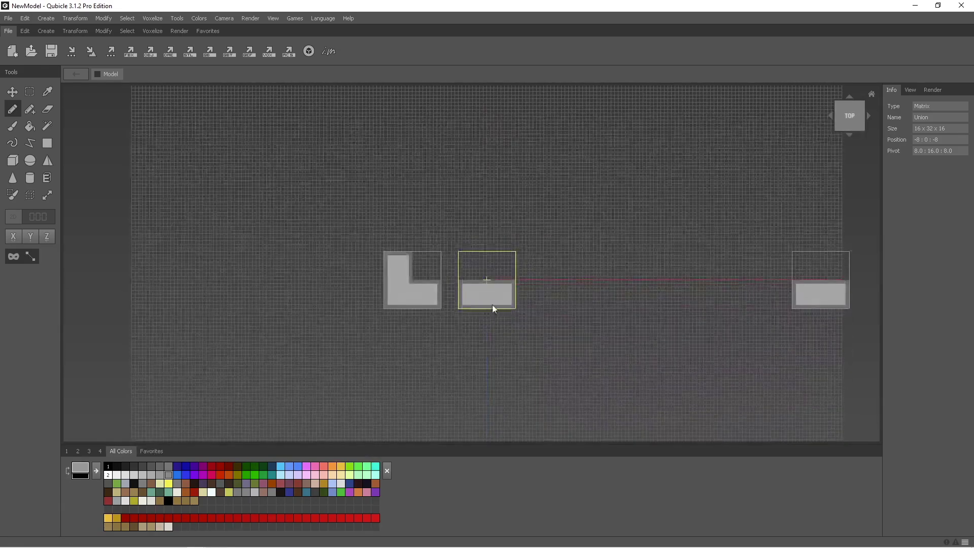
- Switch to the Move tool and reselect the straight wall piece centred on the grid origin
key("m")
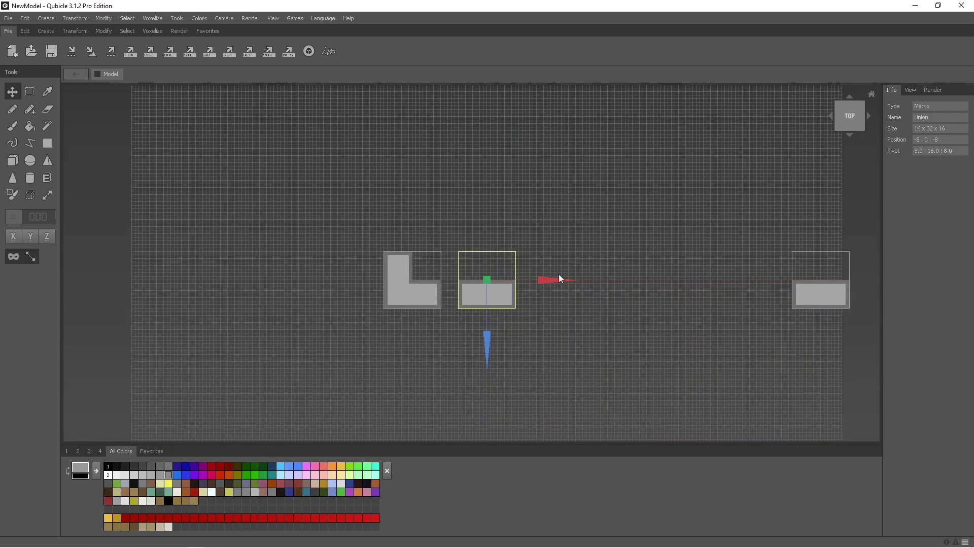
scroll(536, 293, "down", 3)
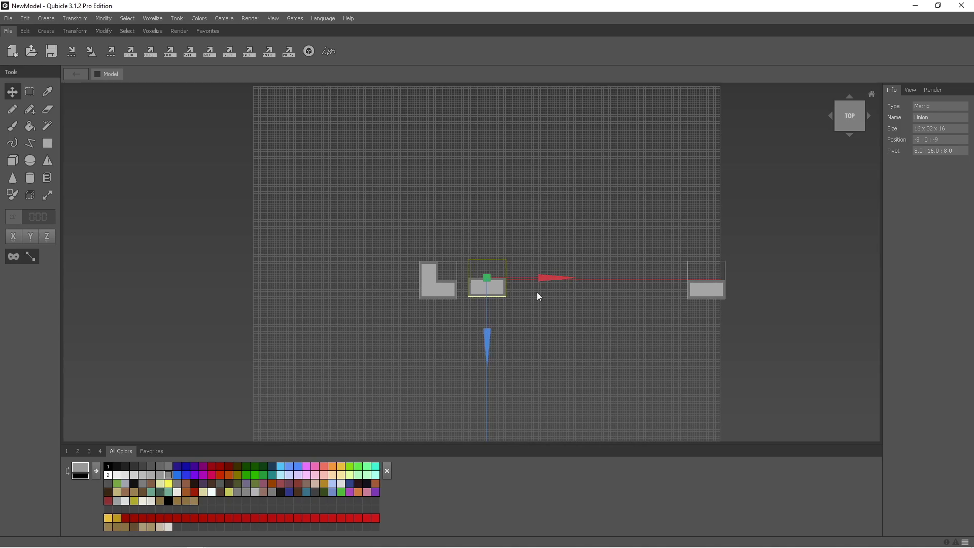
left_click(553, 248)
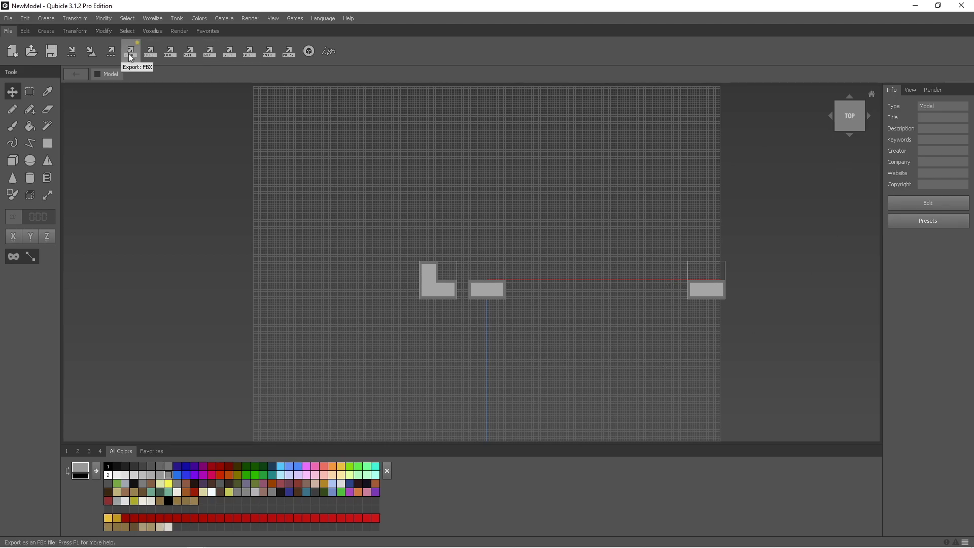
left_click(489, 284)
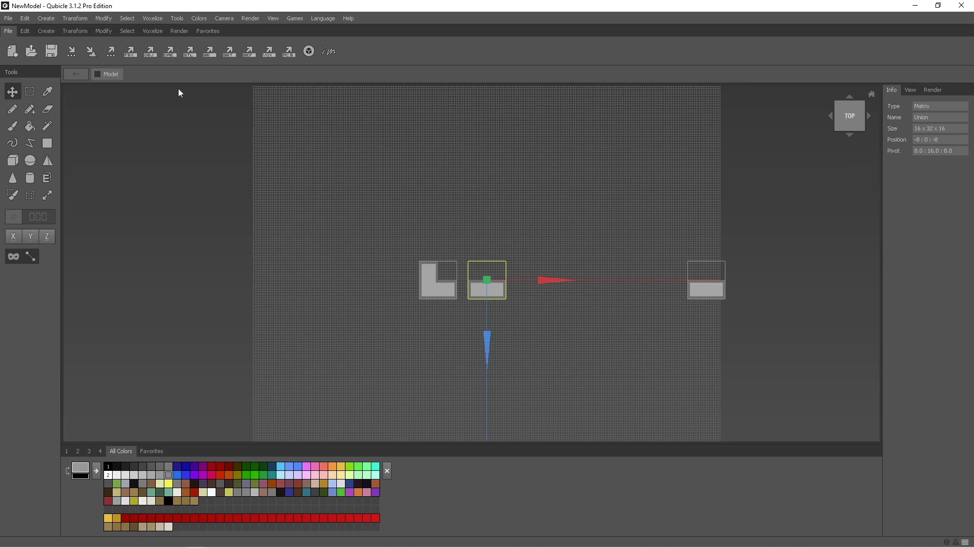
- Start an FBX export of the straight wall piece with the Non-Manifold, Texture and 0.063 voxel size options kept
left_click(132, 54)
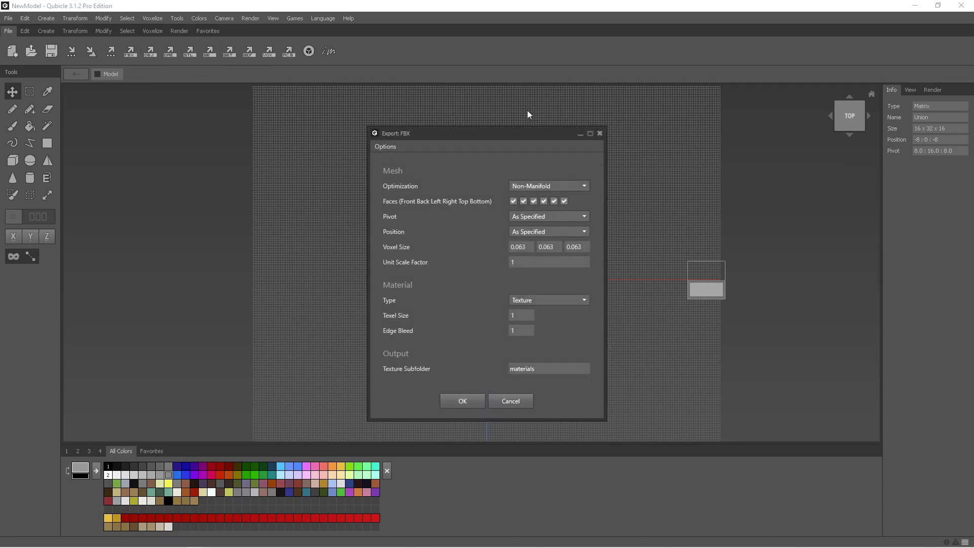
left_click_drag(516, 131, 534, 76)
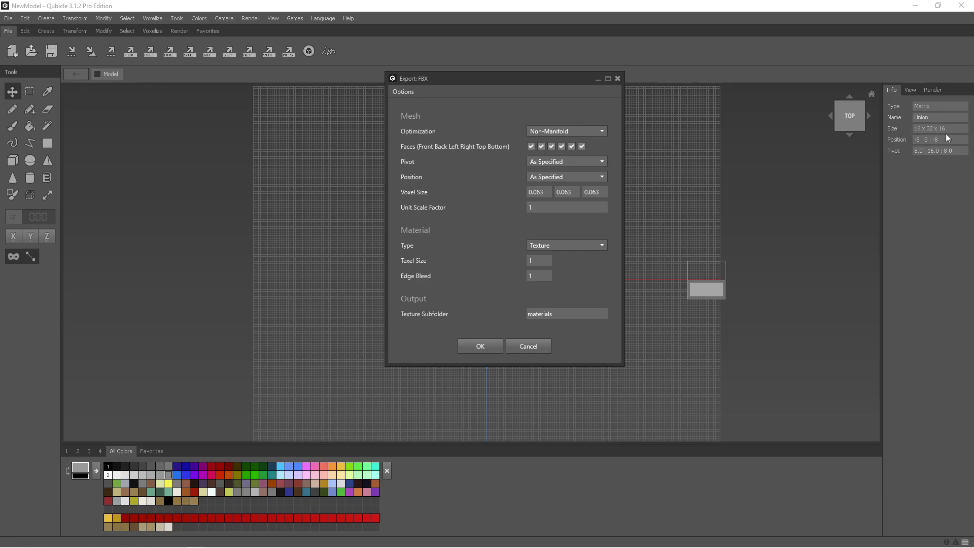
left_click_drag(550, 192, 534, 189)
left_click_drag(548, 81, 519, 119)
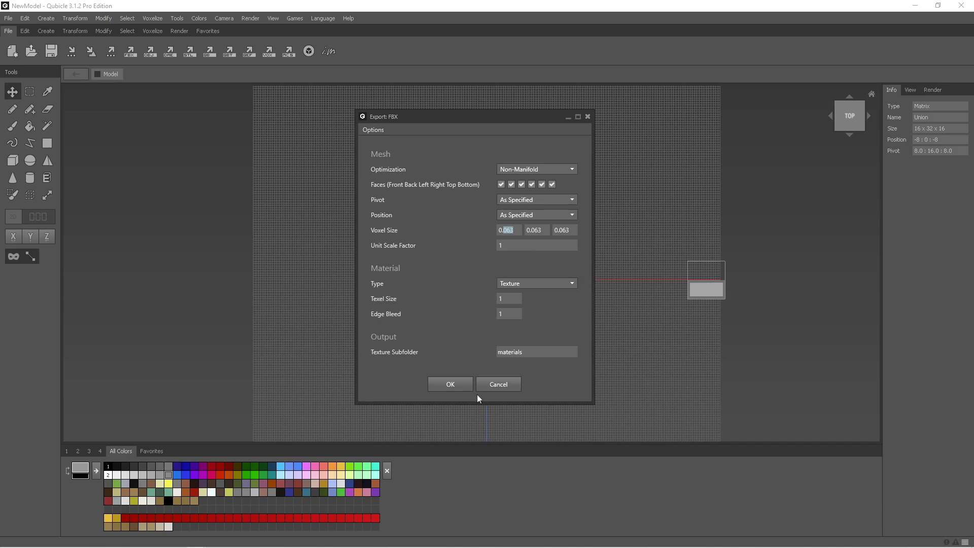
left_click(462, 386)
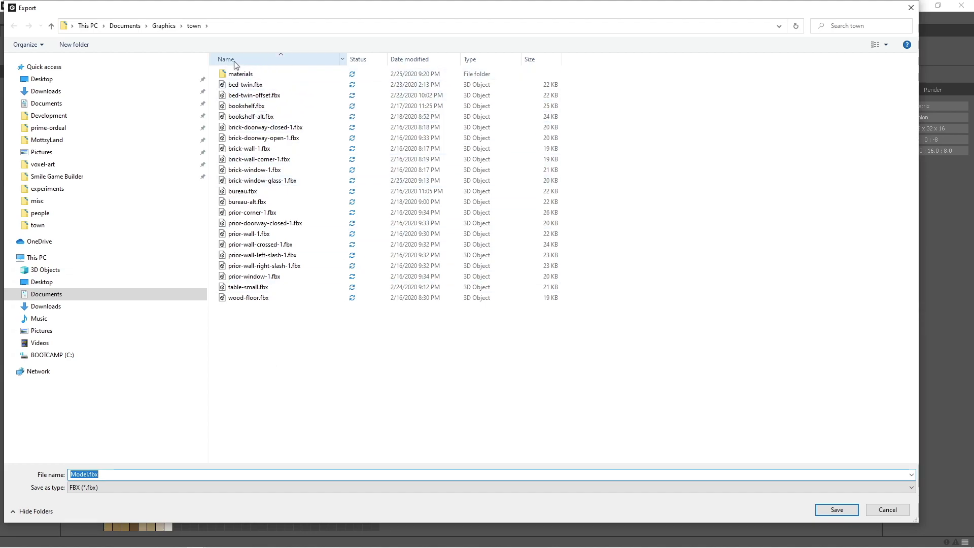
- Create a folder named tutorial inside Graphics and open it as the export destination
left_click(163, 26)
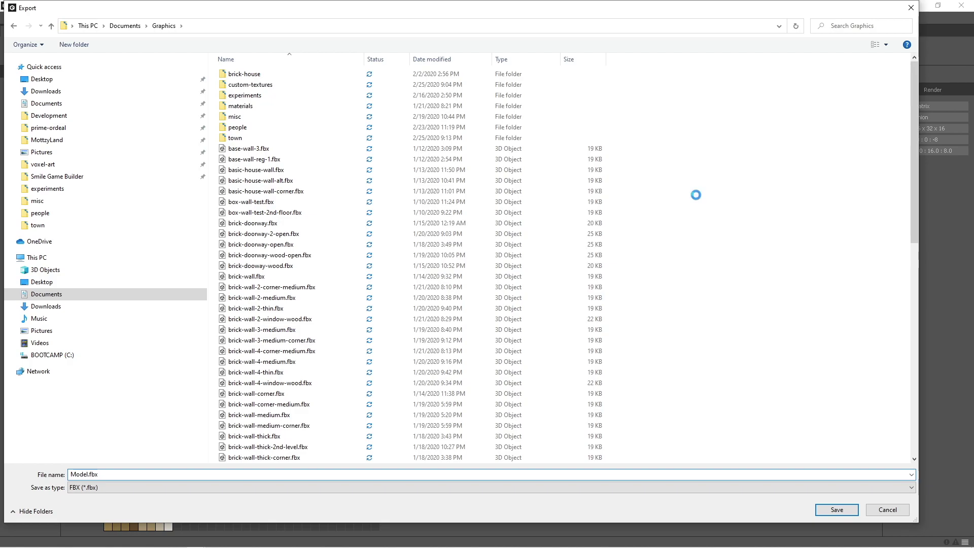
right_click(695, 194)
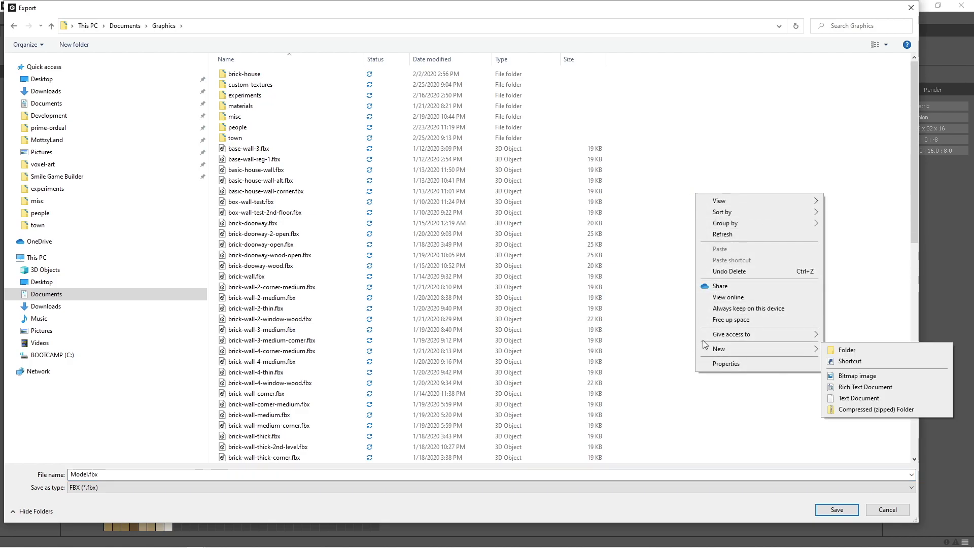
mouse_move(769, 354)
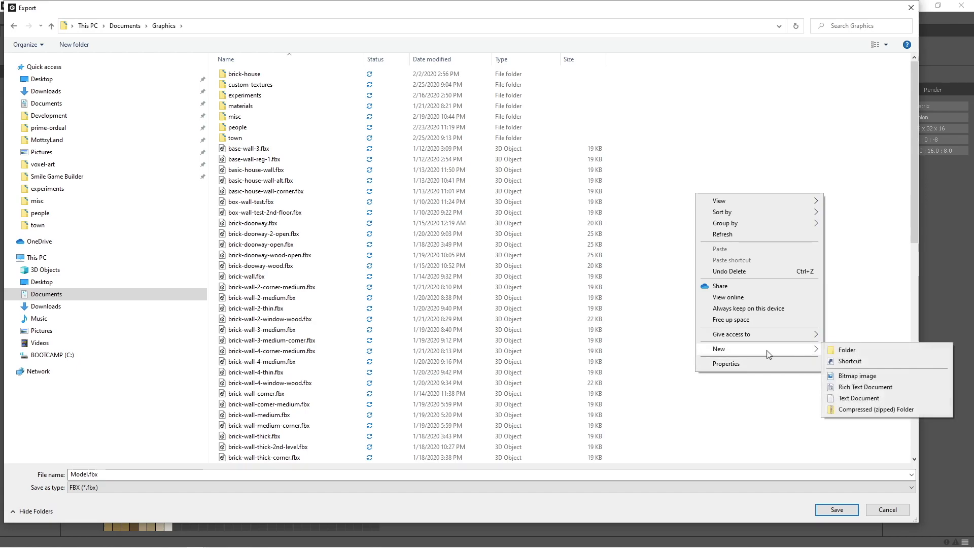
left_click(836, 349)
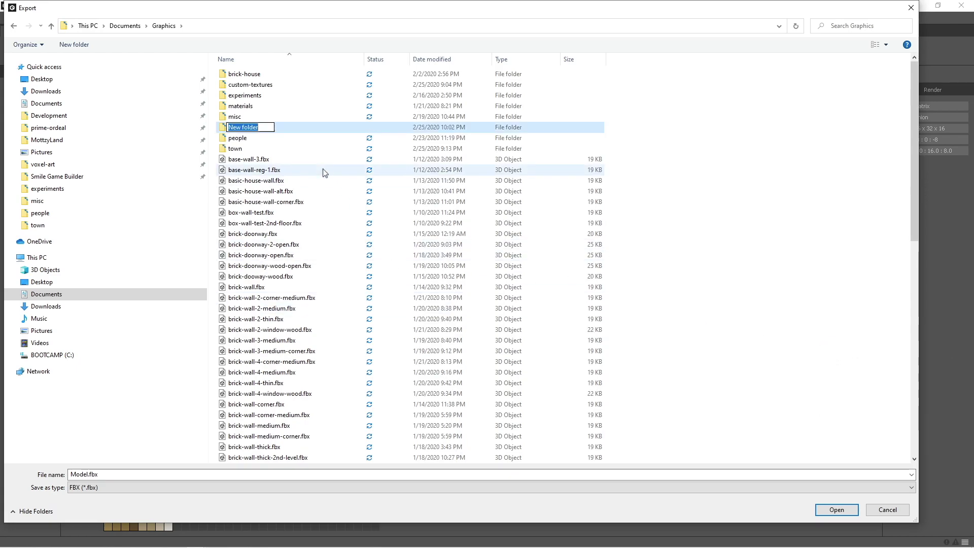
type("tutorial")
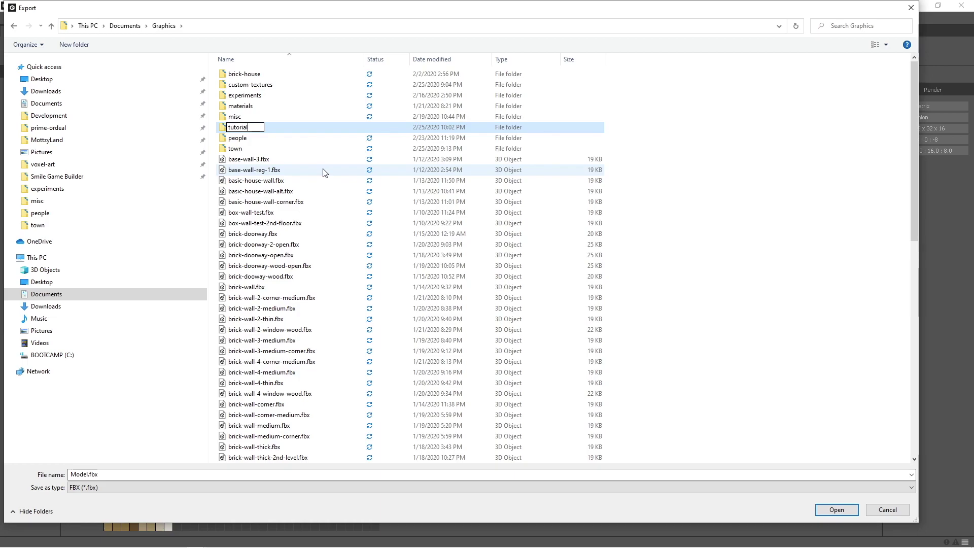
key("Return")
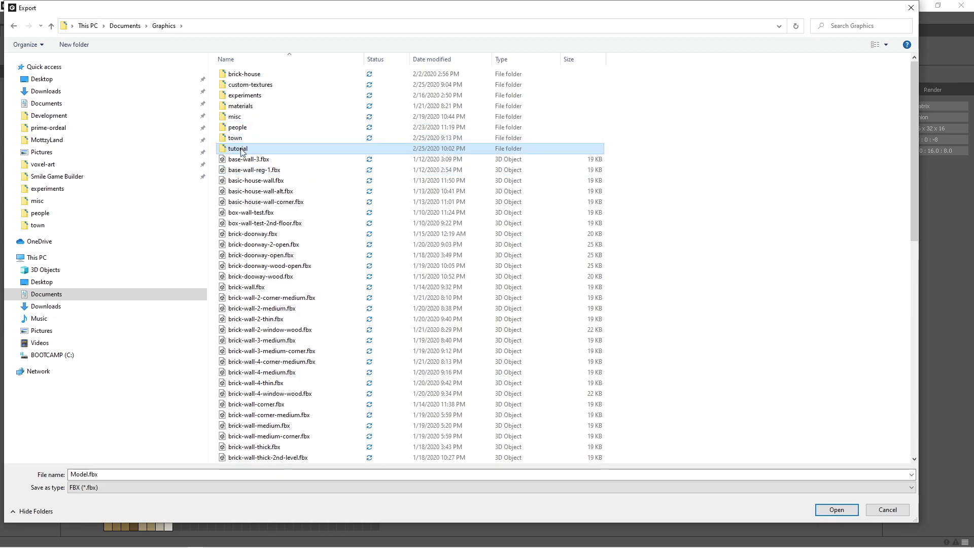
double_click(237, 149)
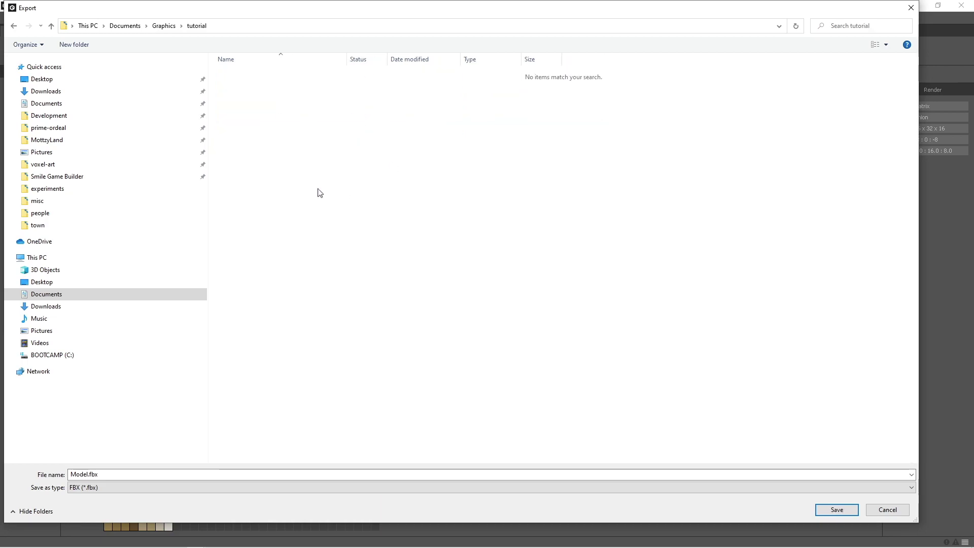
- Save the exported wall piece as brick-wall-1.fbx and dismiss the confirmation
left_click(90, 475)
left_click(90, 475)
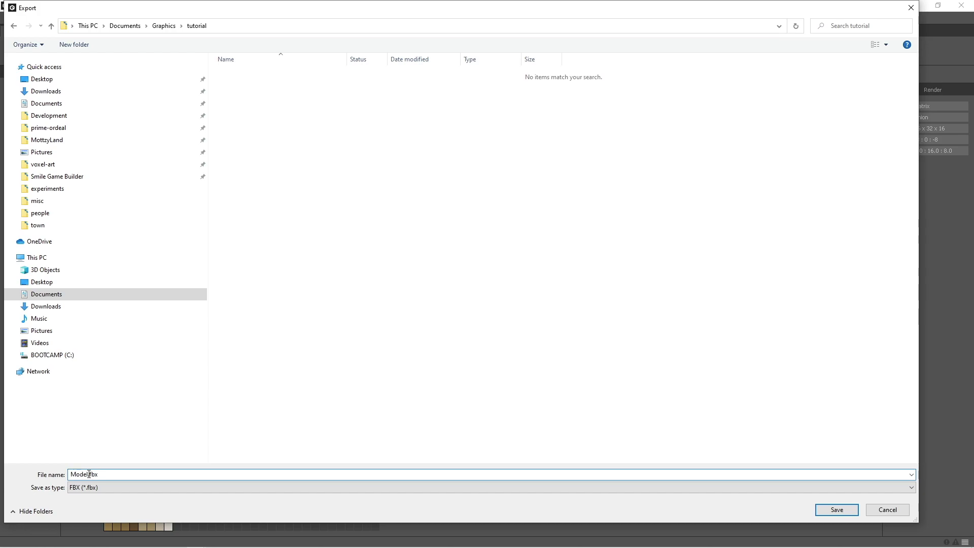
key("BackSpace")
type("brick-wall-1")
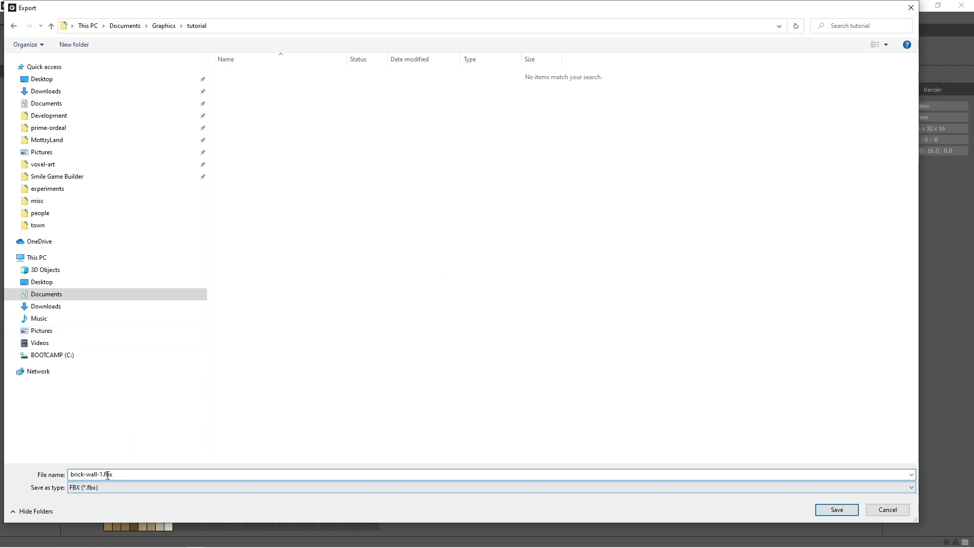
left_click(838, 509)
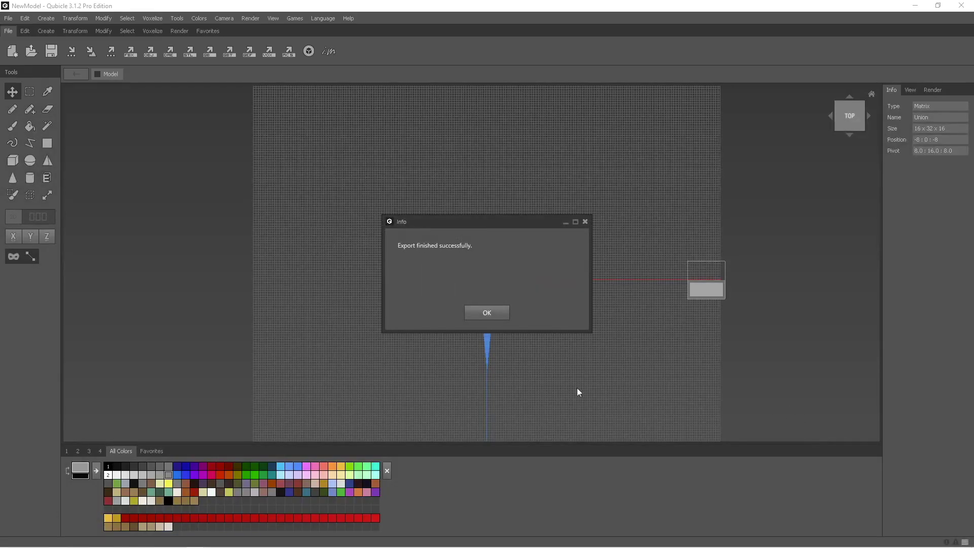
left_click(487, 313)
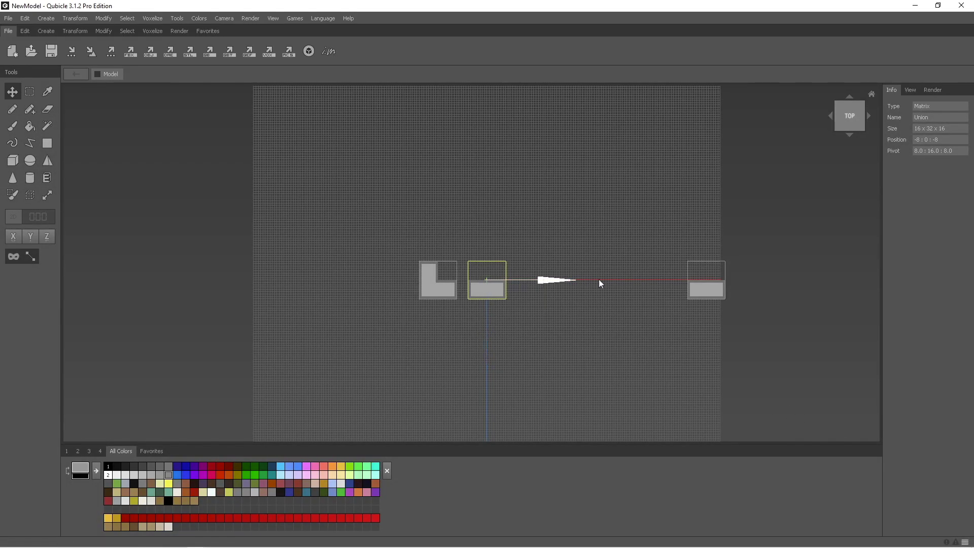
- Move the straight wall piece away along the X axis and place the L-shaped corner at position -8 : 0 : -8
left_click_drag(558, 280, 658, 280)
left_click(452, 287)
left_click_drag(500, 280, 546, 280)
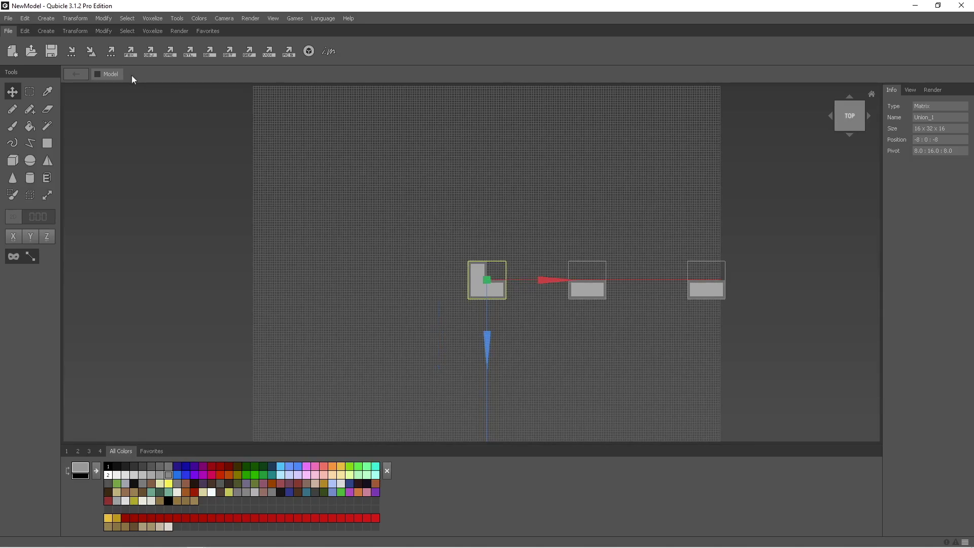
- Export the L-shaped corner as FBX with the same options into the tutorial folder under a new brick-wall file name
left_click(132, 51)
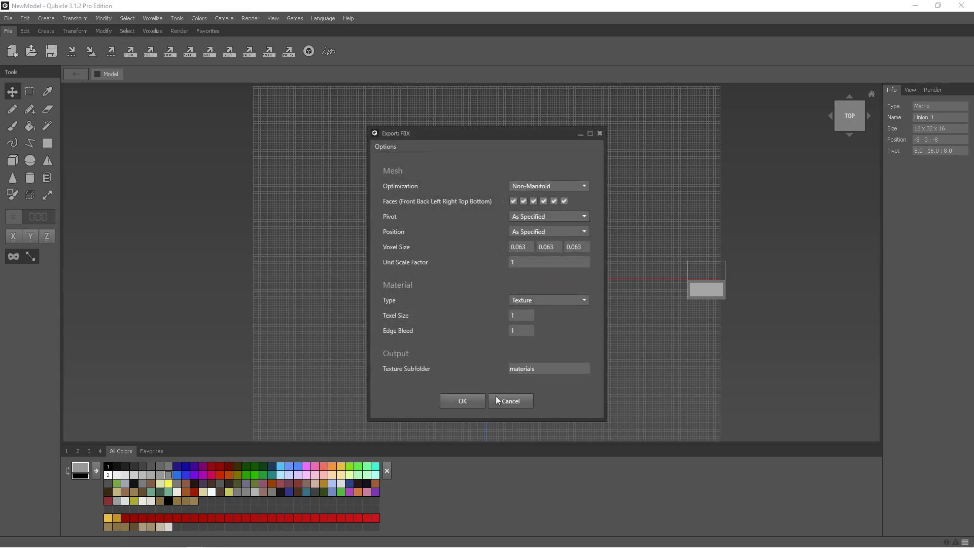
left_click(452, 402)
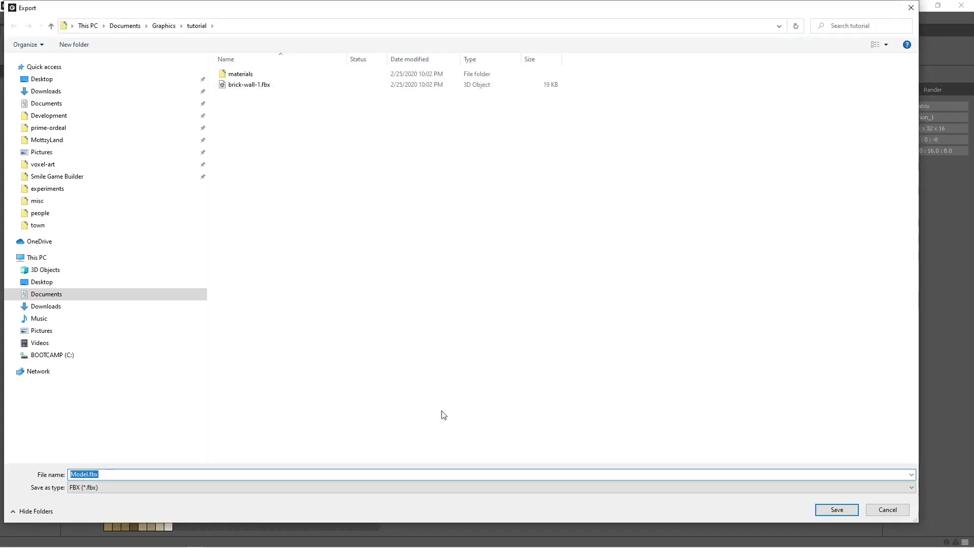
left_click(89, 474)
left_click_drag(89, 474, 62, 472)
key("BackSpace")
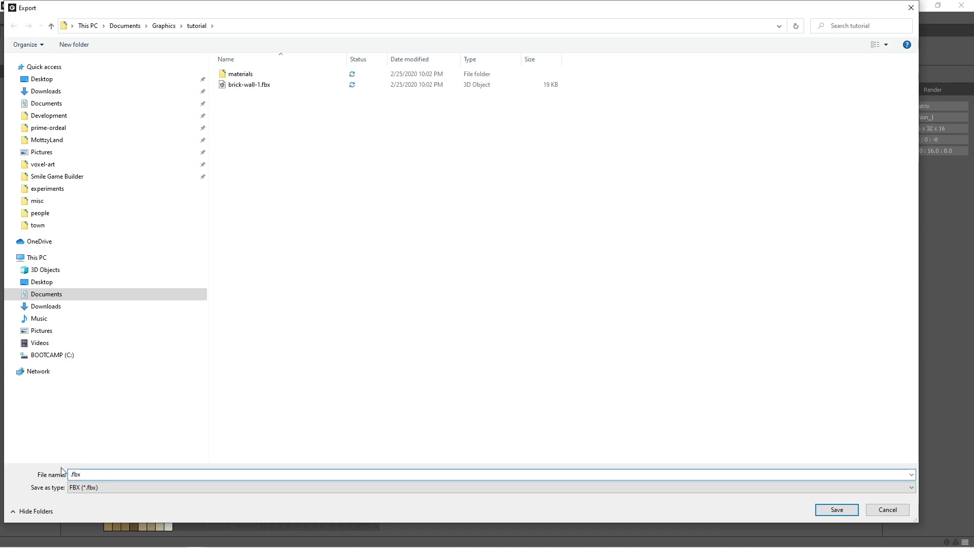
type("brick-wall-c")
key("BackSpace")
key("BackSpace")
key("BackSpace")
left_click(851, 509)
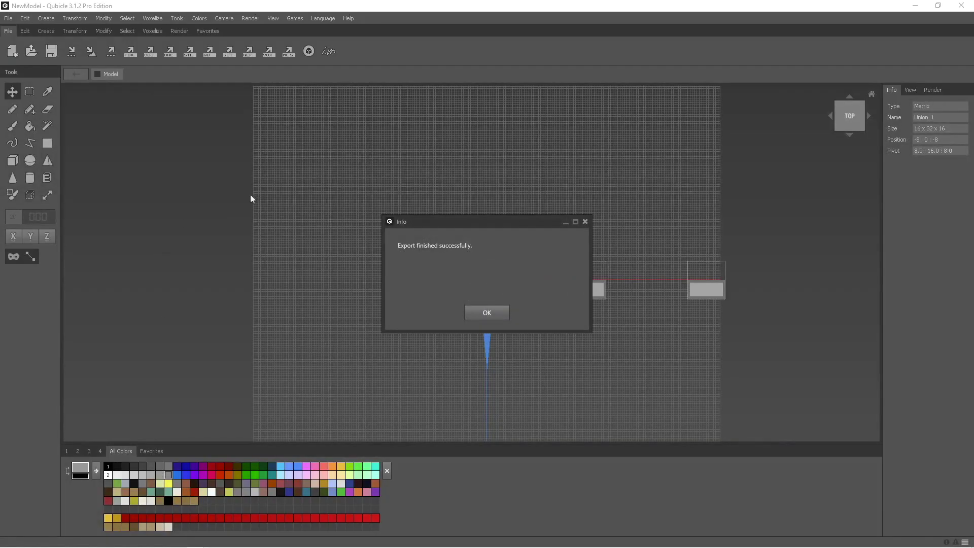
left_click(487, 312)
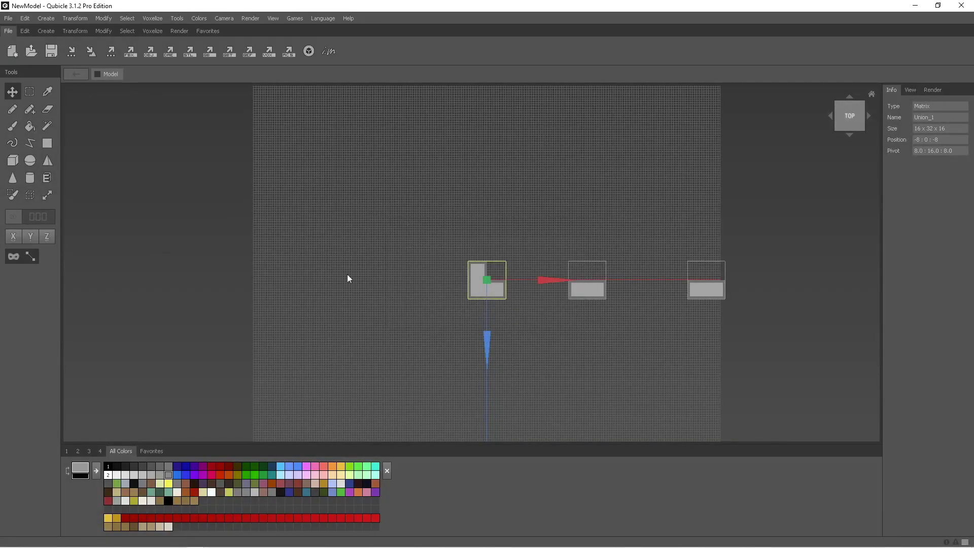
mouse_move(264, 547)
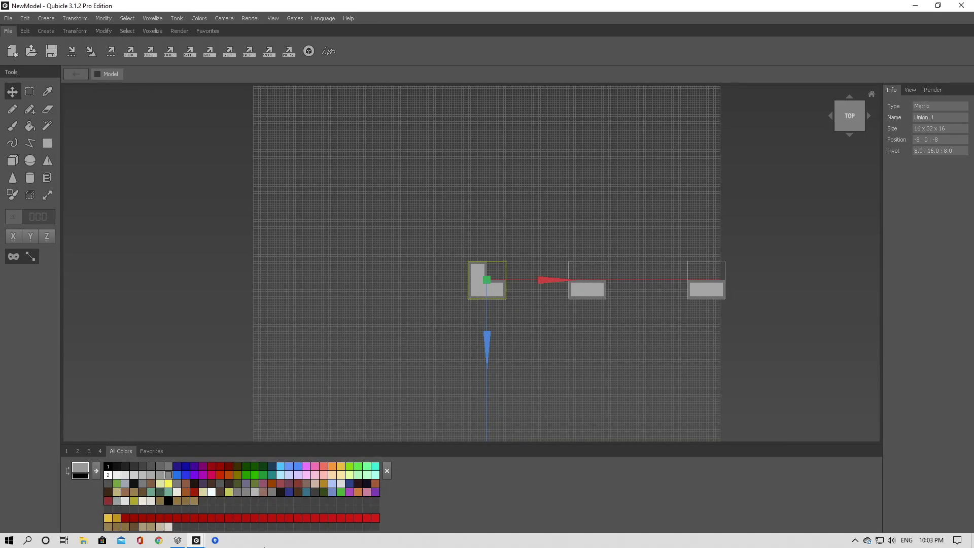
- Switch to SMILE GAME BUILDER and start adding map objects in the resource archive from the Graphics\tutorial folder
left_click(178, 540)
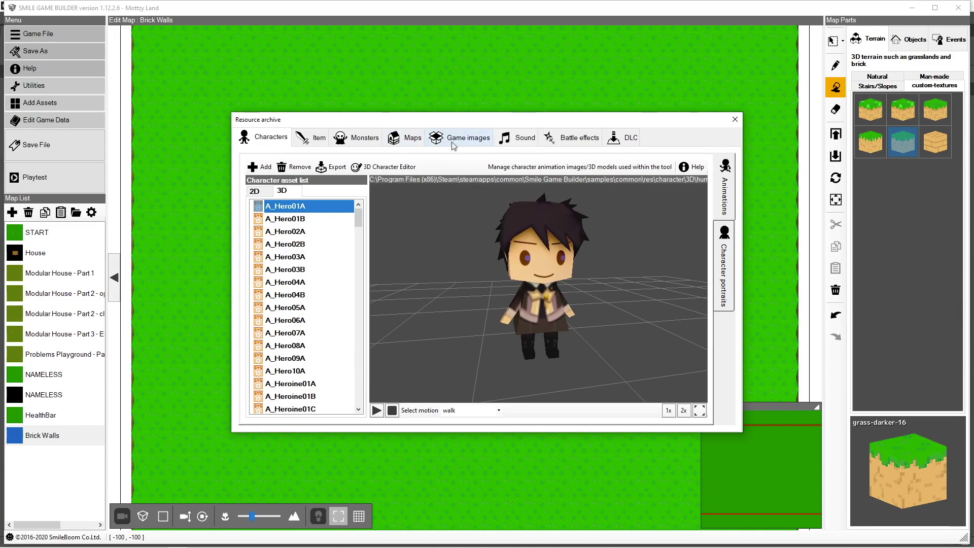
left_click(412, 141)
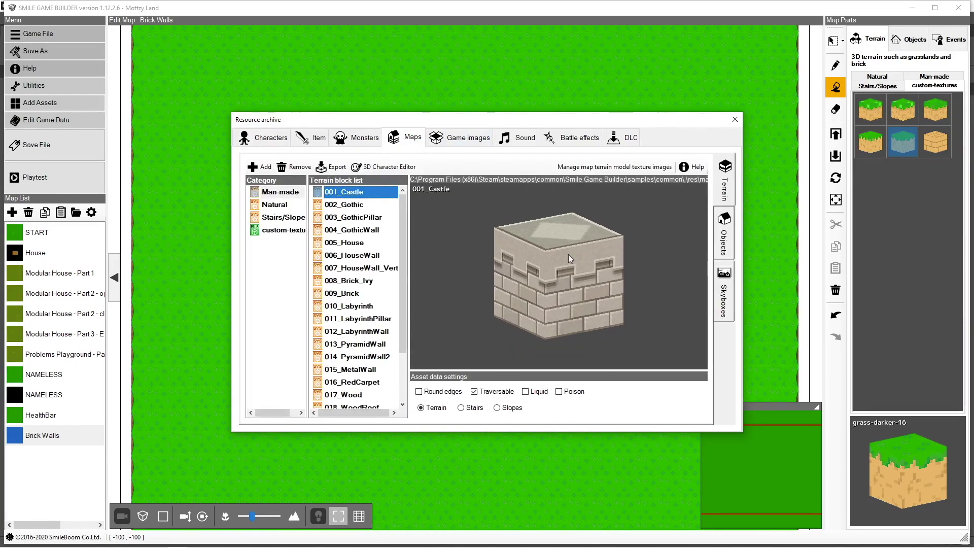
left_click(731, 244)
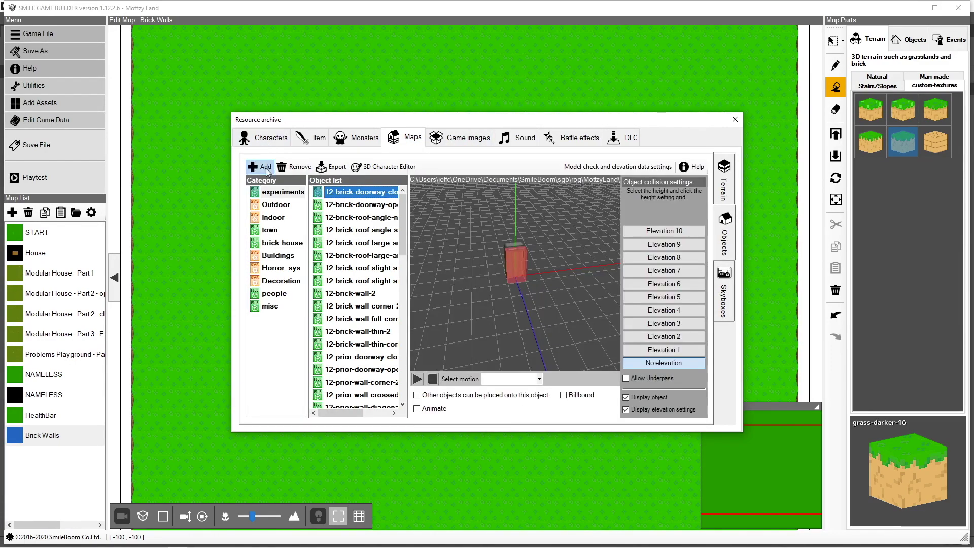
left_click(265, 167)
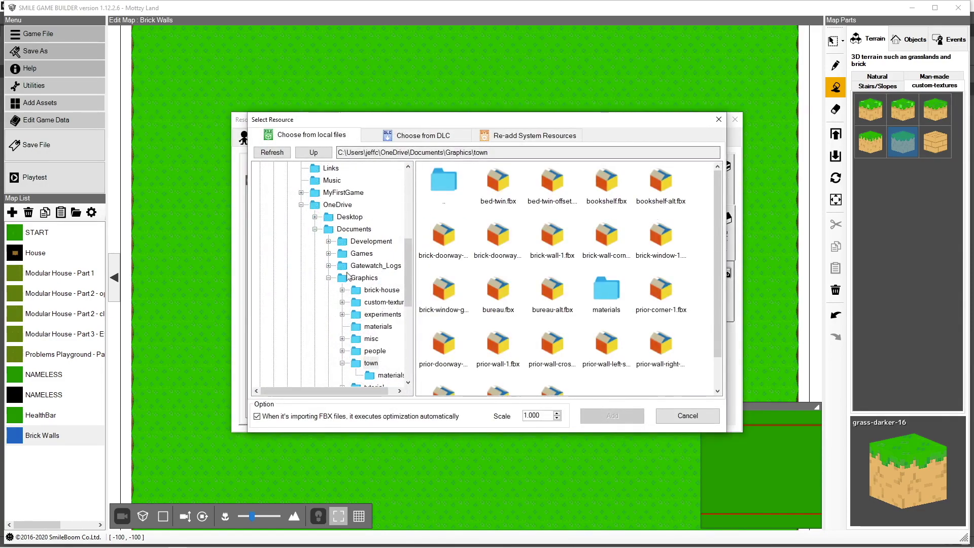
scroll(369, 315, "down", 2)
scroll(368, 316, "down", 1)
left_click(373, 277)
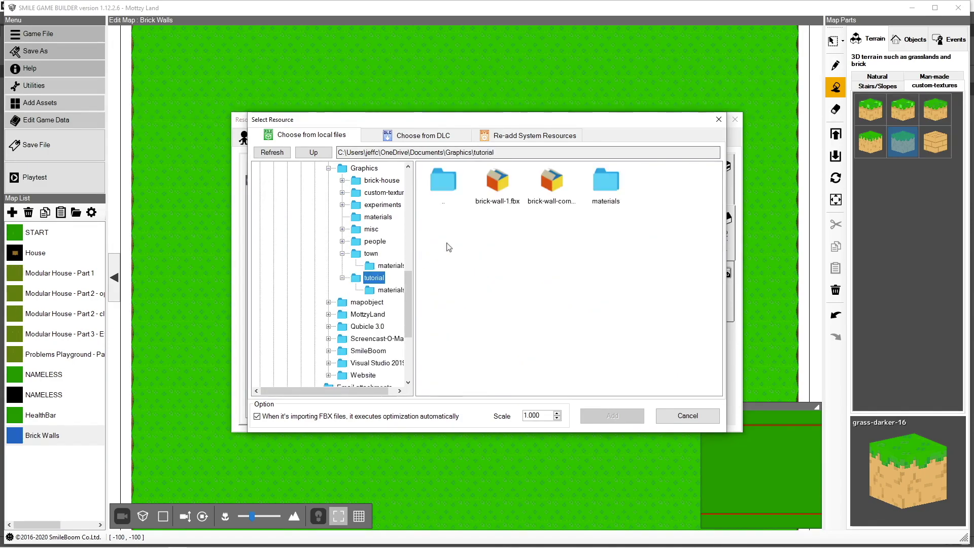
- Import brick-wall-1.fbx and brick-wall-corner-1.fbx together with automatic FBX optimization at scale 1.000 and dismiss the confirmation
left_click(499, 203)
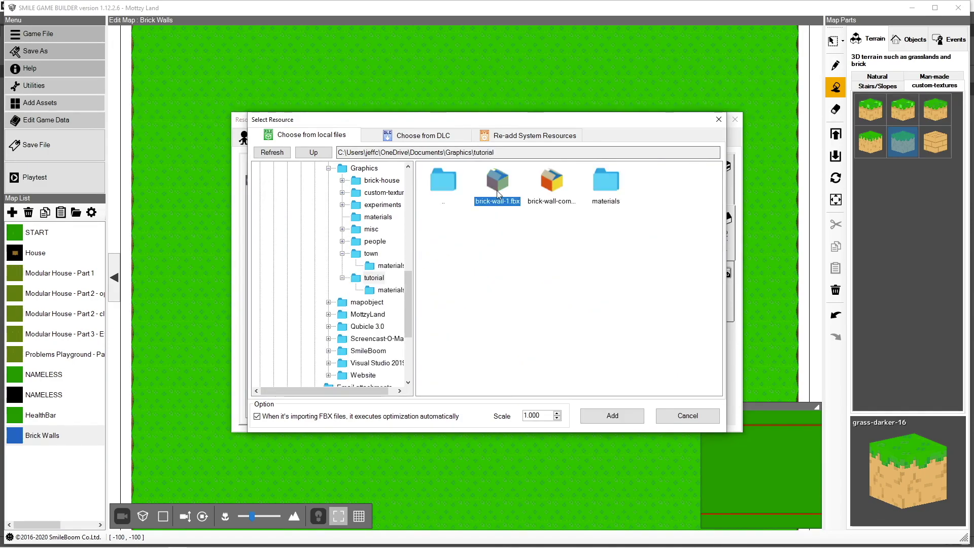
left_click(561, 180, "ctrl")
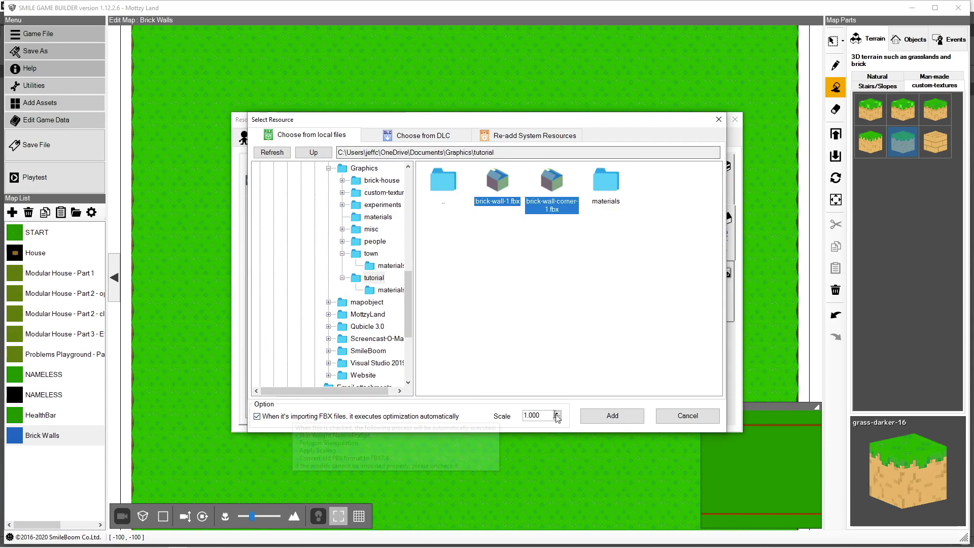
double_click(524, 414)
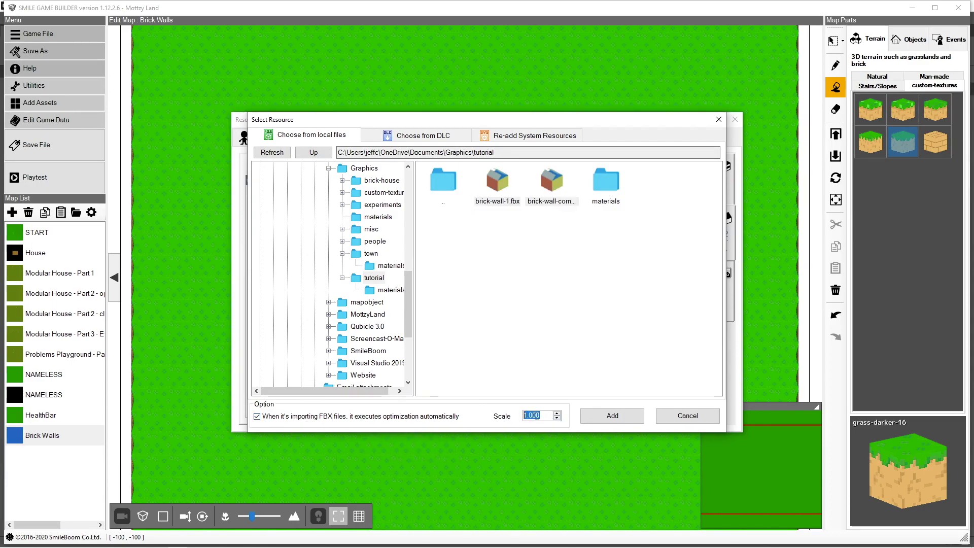
left_click_drag(544, 415, 530, 414)
left_click(612, 416)
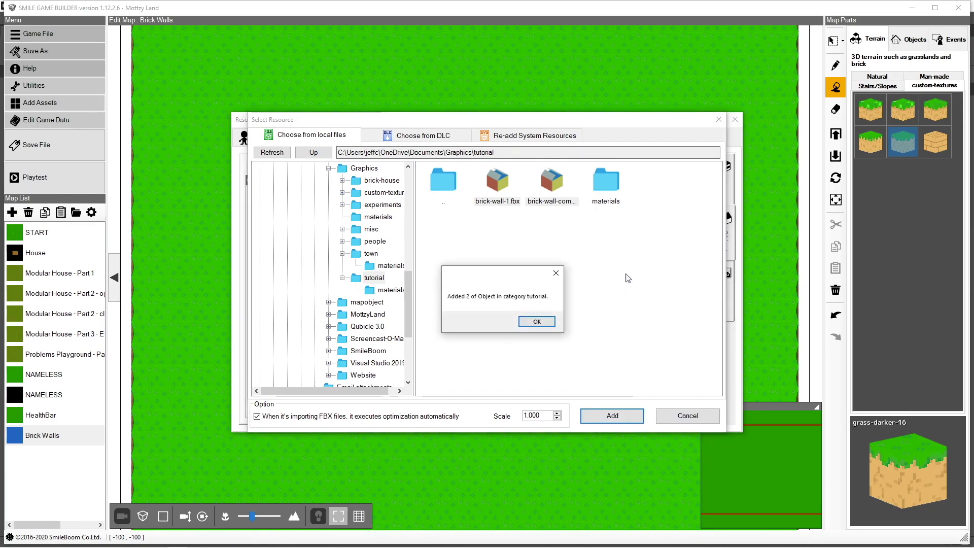
left_click(541, 321)
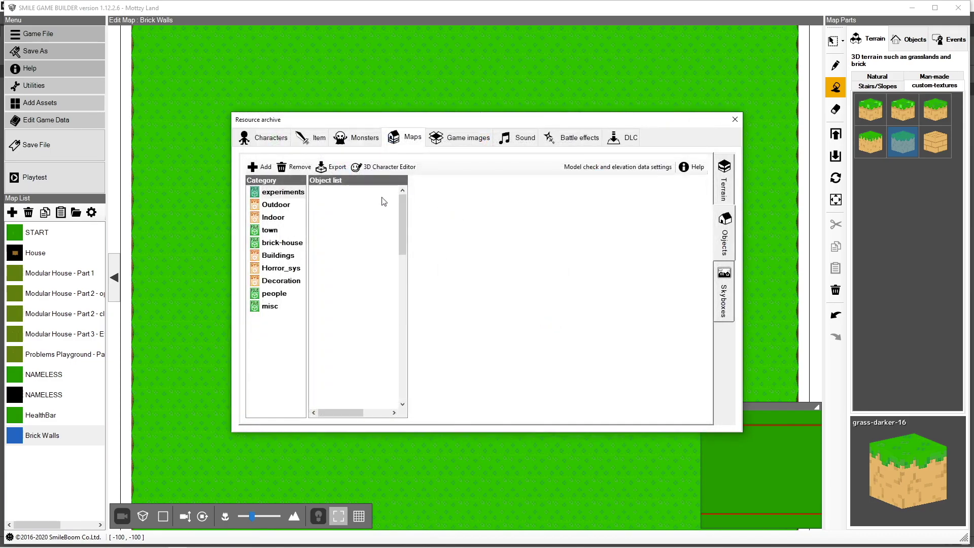
- Preview the imported brick-wall-1 and brick-wall-corner-1 models in the tutorial category
left_click(305, 253)
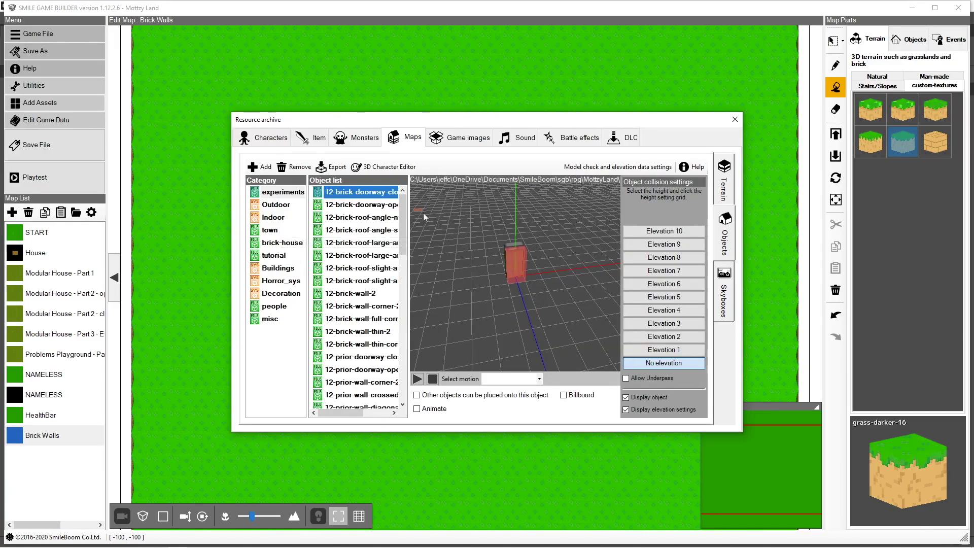
left_click(275, 257)
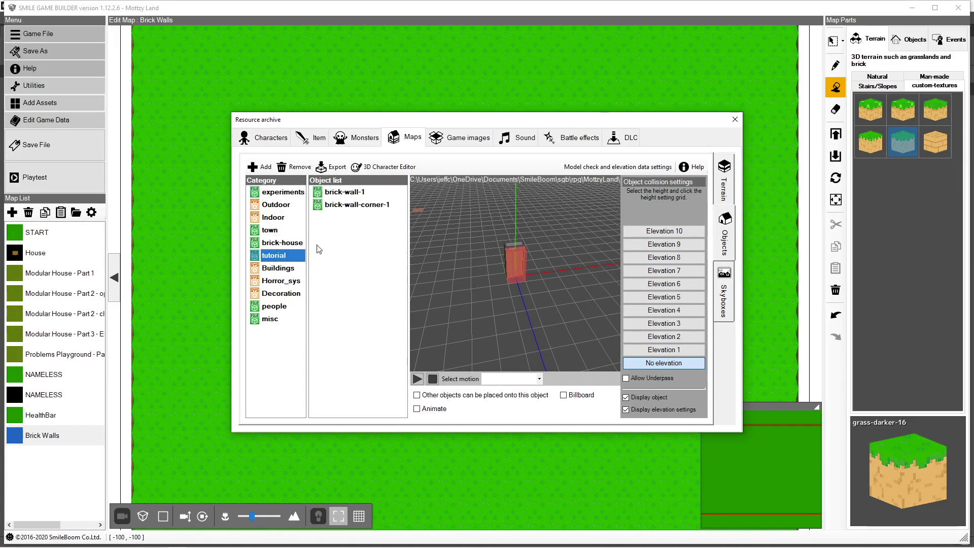
left_click(359, 195)
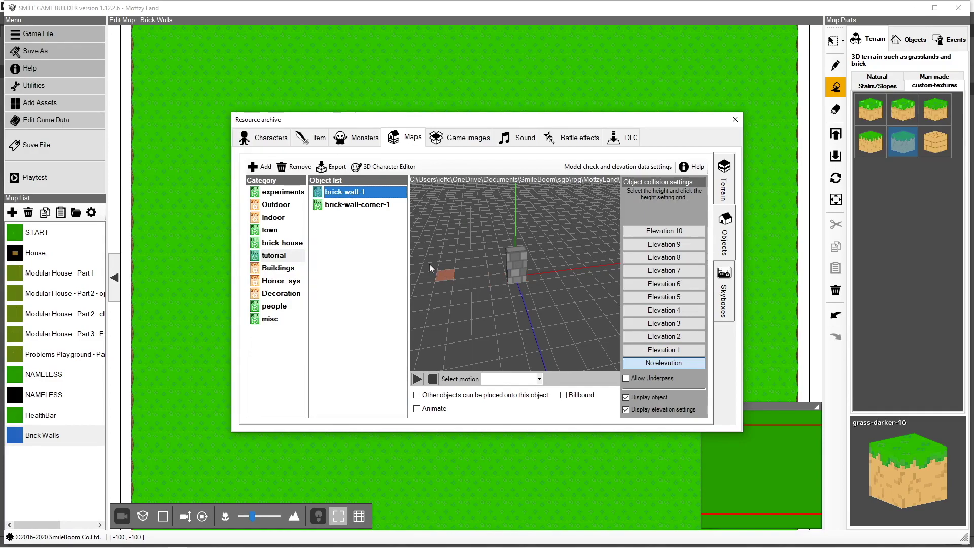
left_click(392, 205)
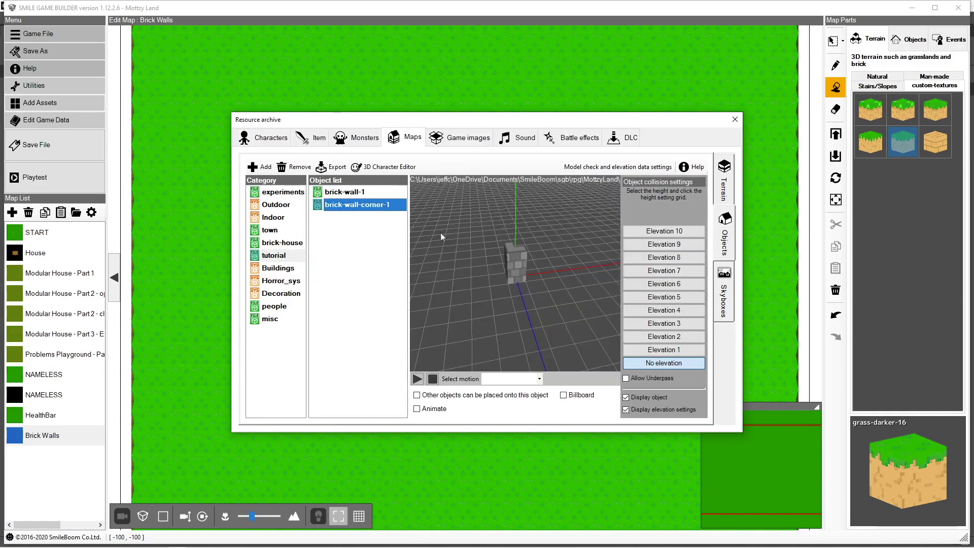
- Set the collision height of both brick-wall-1 and brick-wall-corner-1 to Elevation 2
left_click(390, 192)
left_click(664, 336)
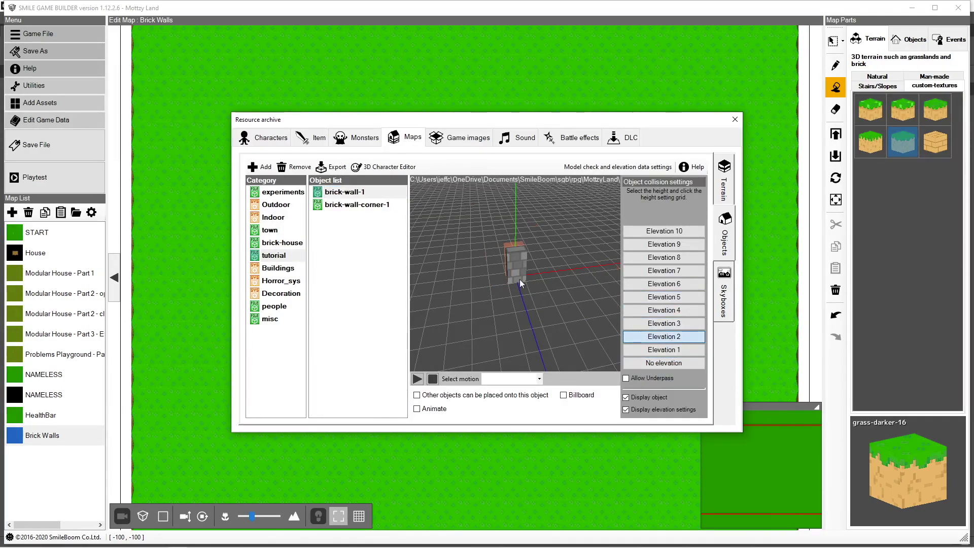
left_click(367, 208)
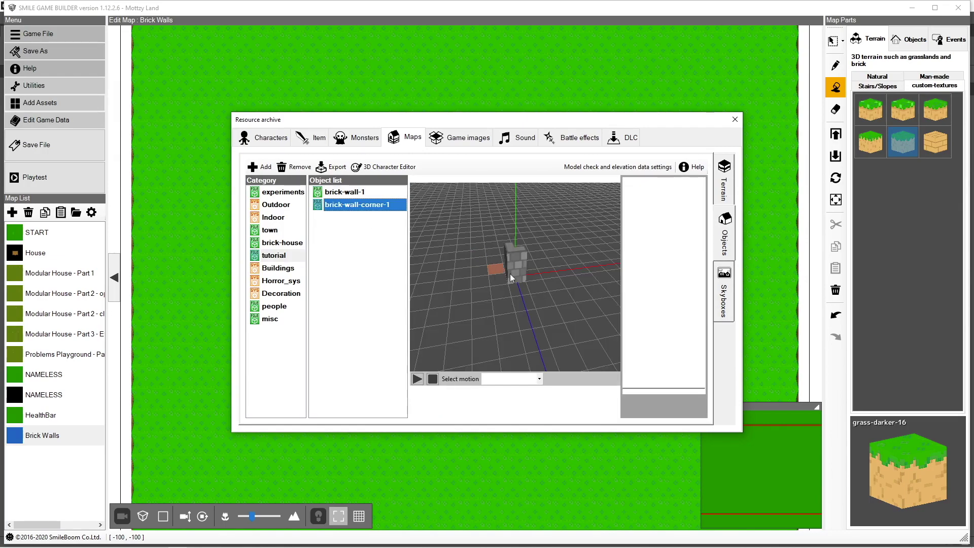
left_click(664, 337)
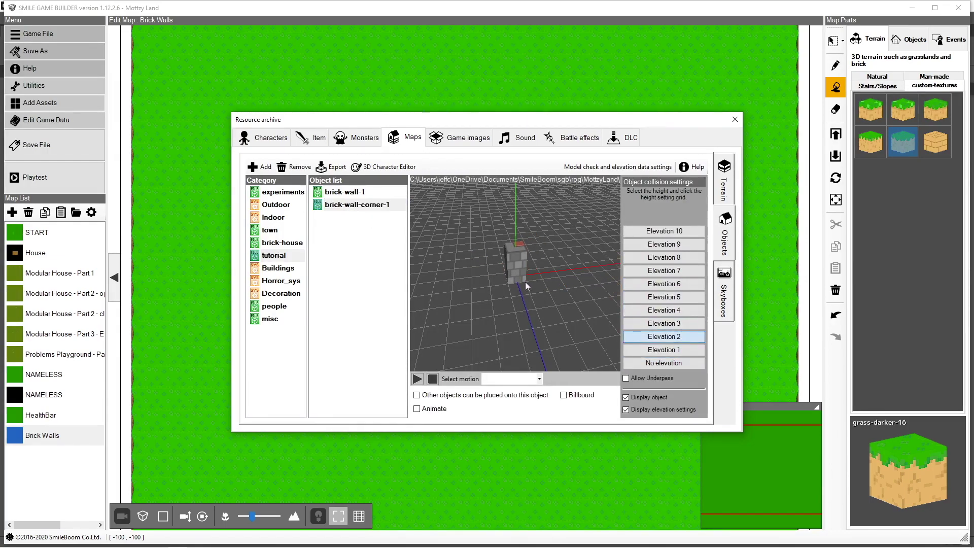
- Examine the collision blocks of the corner and straight wall models from different angles
mouse_move(524, 284)
right_mouse_down()
mouse_move(556, 322)
mouse_move(560, 269)
mouse_move(587, 288)
mouse_move(578, 297)
mouse_move(517, 300)
mouse_move(469, 260)
mouse_move(447, 259)
mouse_move(459, 285)
mouse_move(492, 310)
mouse_move(526, 302)
mouse_move(536, 275)
right_mouse_up()
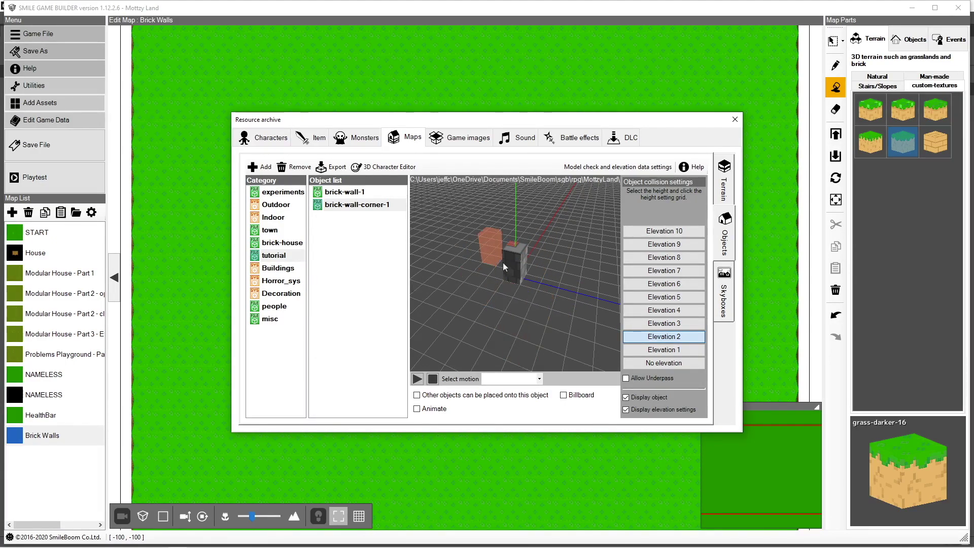
left_click(370, 193)
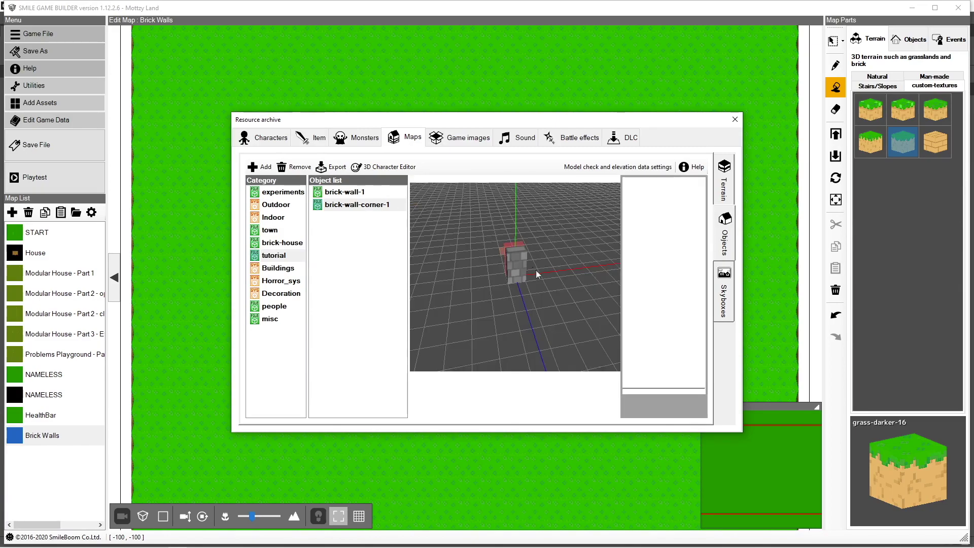
left_click_drag(525, 270, 528, 245)
scroll(522, 237, "up", 2)
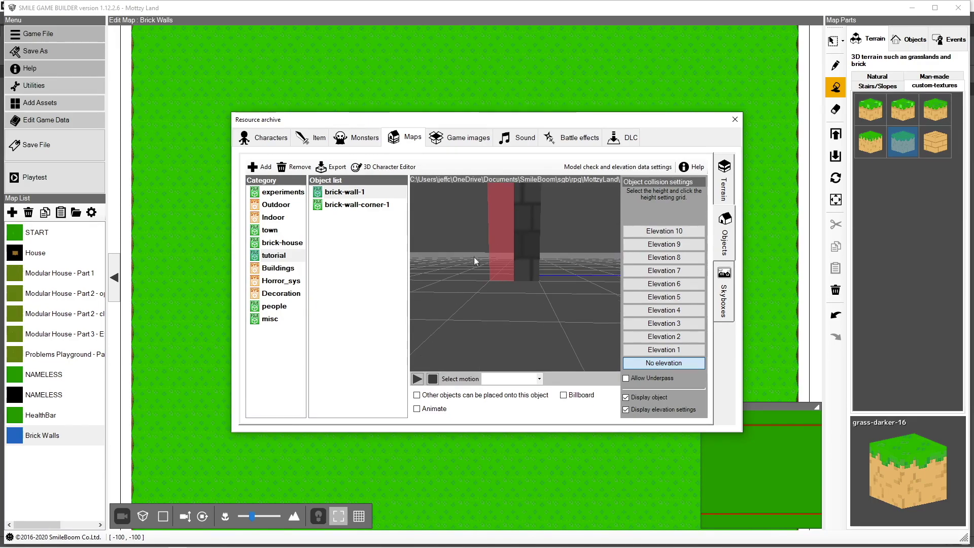
scroll(569, 274, "down", 2)
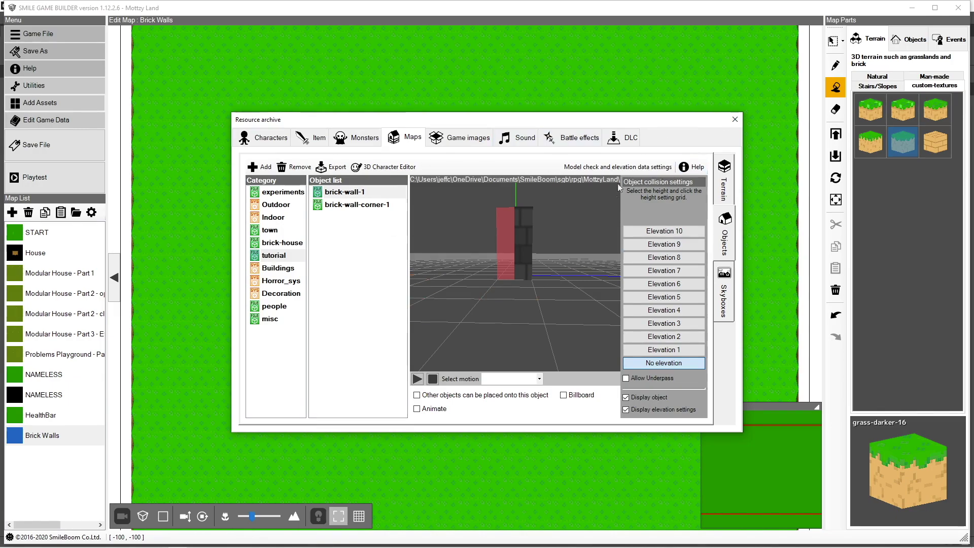
- Close the resource archive and place a brick-wall-1 object from the tutorial category near the centre of the map
left_click(735, 120)
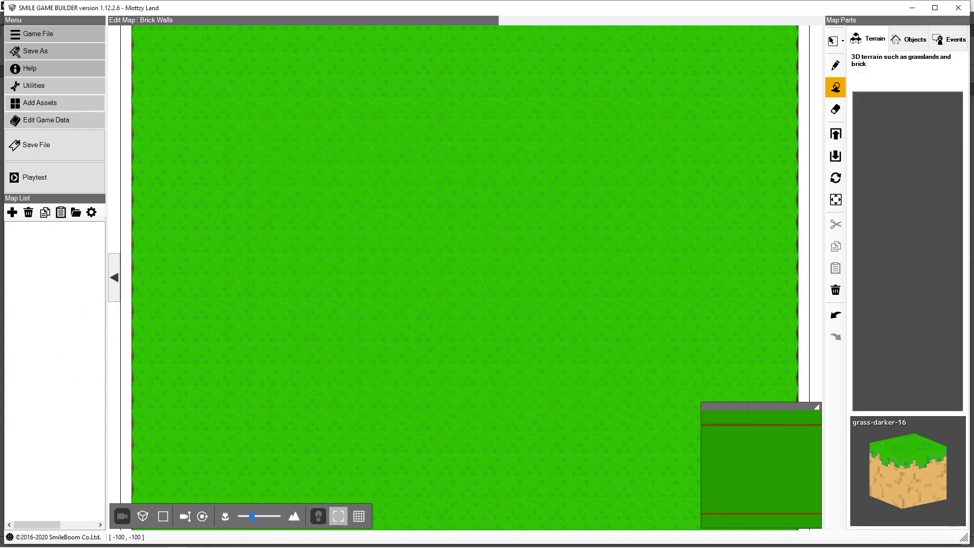
left_click(903, 34)
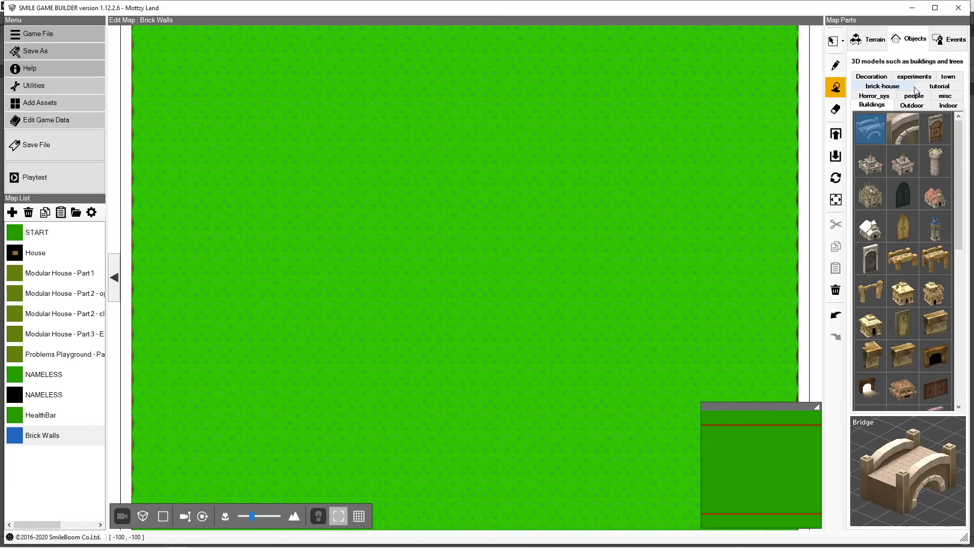
left_click(939, 86)
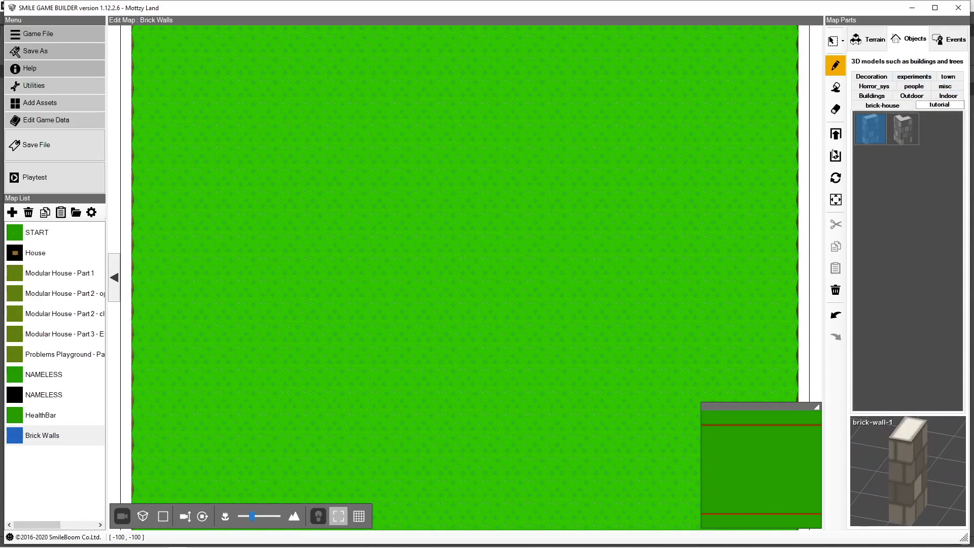
left_click(477, 259)
- Place a brick-wall-corner-1 object directly against the left end of the straight wall piece
mouse_move(538, 253)
right_mouse_down()
mouse_move(548, 187)
mouse_move(532, 164)
right_mouse_up()
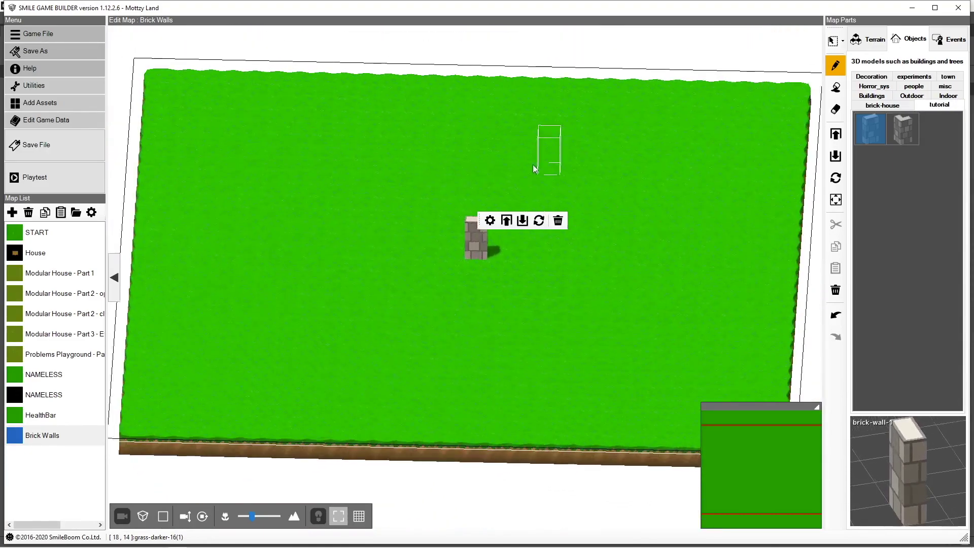
left_click(904, 130)
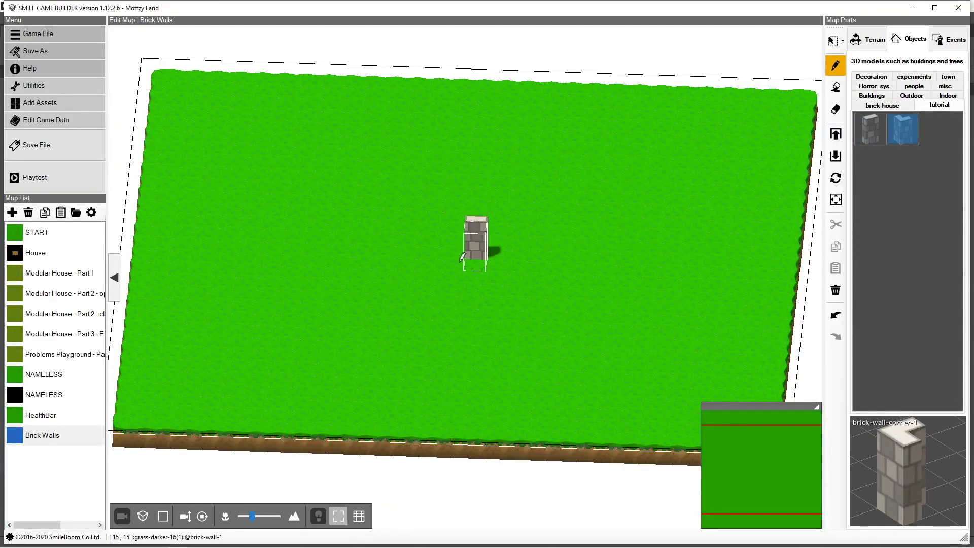
left_click(457, 248)
right_click_drag(553, 199, 558, 230)
- Extend the front wall to the right with four more brick-wall-1 pieces in a row
left_click(874, 120)
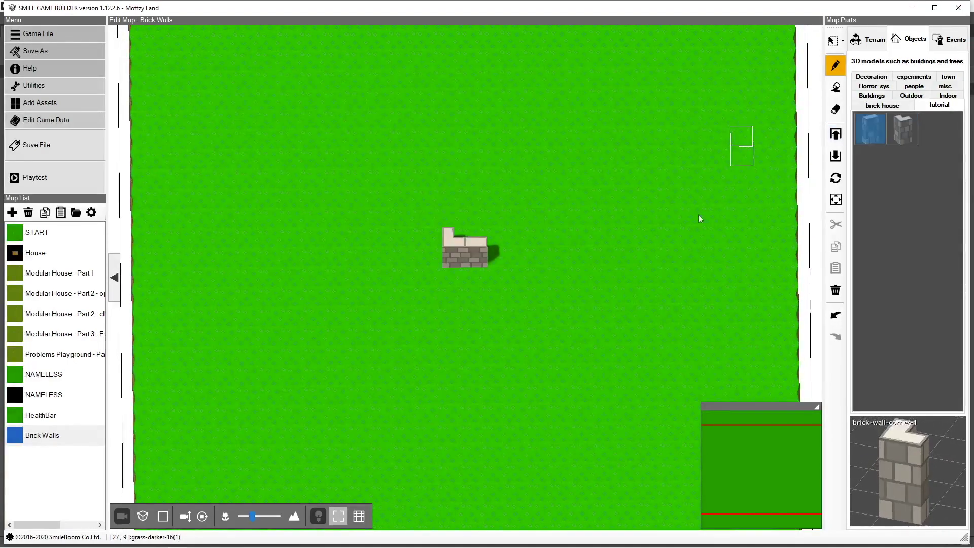
left_click(500, 256)
left_click(520, 254)
left_click(541, 254)
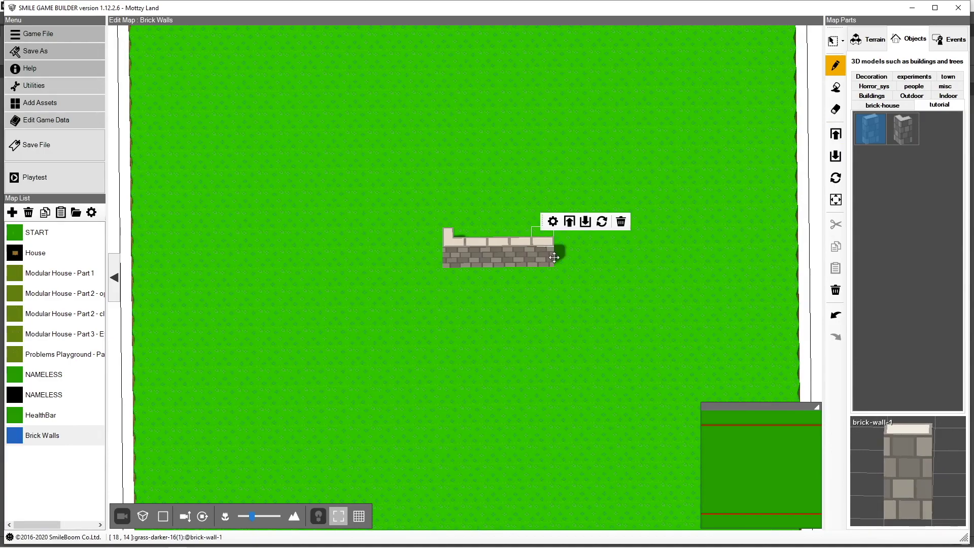
left_click(567, 253)
- Place a brick-wall-corner-1 piece at the right end of the front wall and rotate it to mirror the left corner
left_click(903, 129)
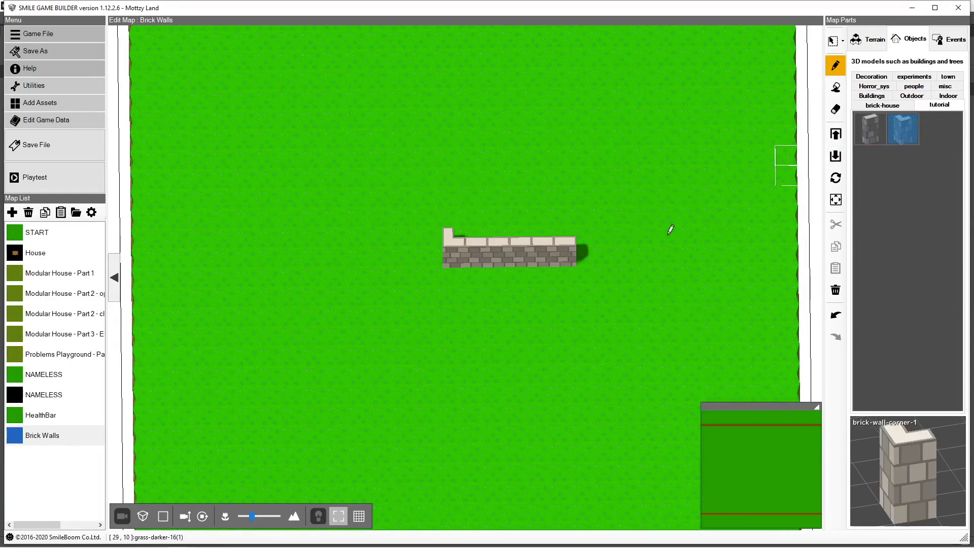
left_click(580, 255)
left_click(640, 227)
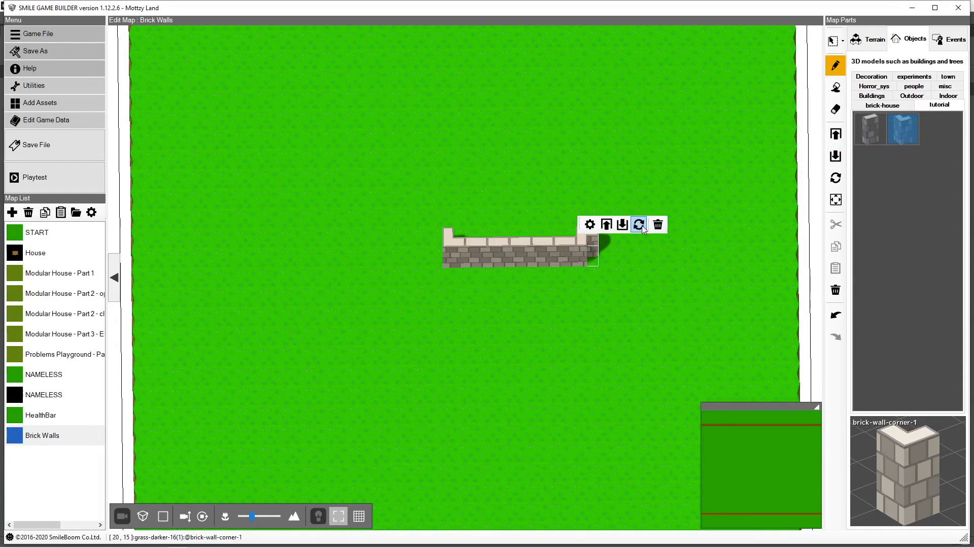
left_click(641, 227)
- Duplicate the five straight front wall pieces to a parallel row farther back, rotate the copies 180 degrees, and deselect them
right_click_drag(490, 300, 477, 378)
left_click(832, 40)
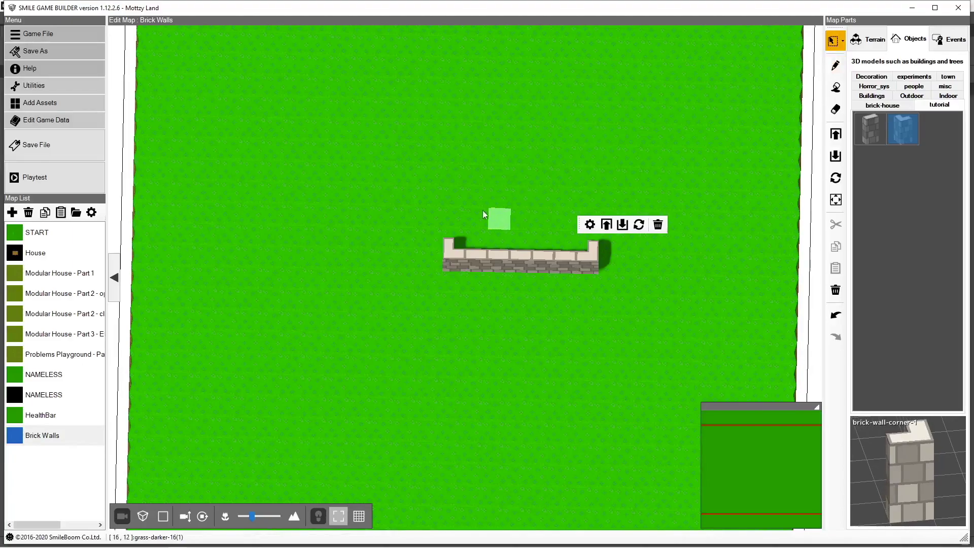
left_click_drag(489, 243, 567, 282)
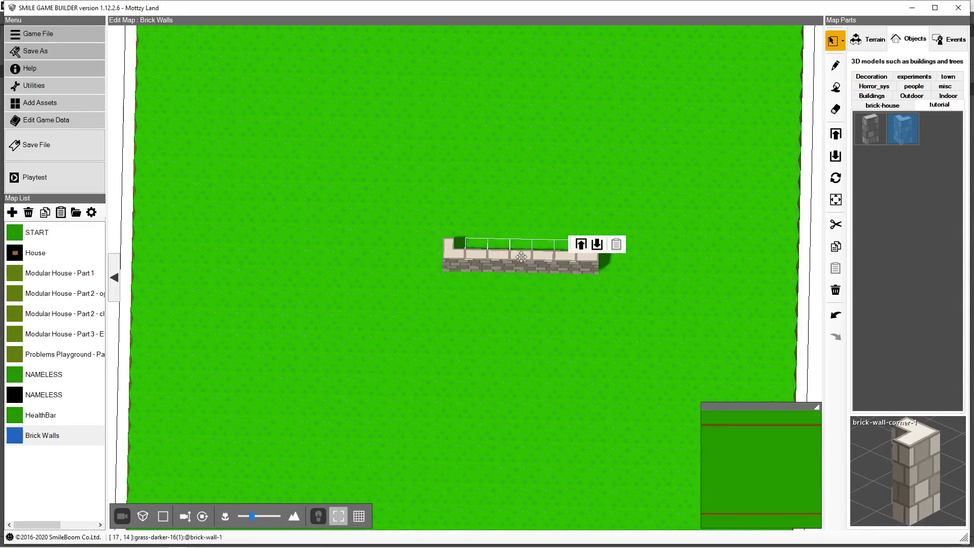
left_click_drag(521, 249, 527, 151)
left_click(836, 178)
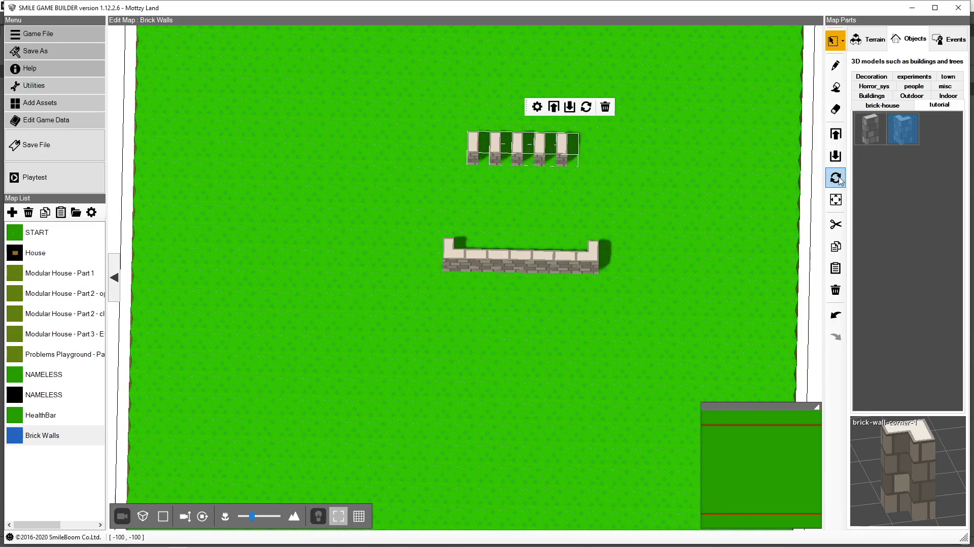
left_click(835, 177)
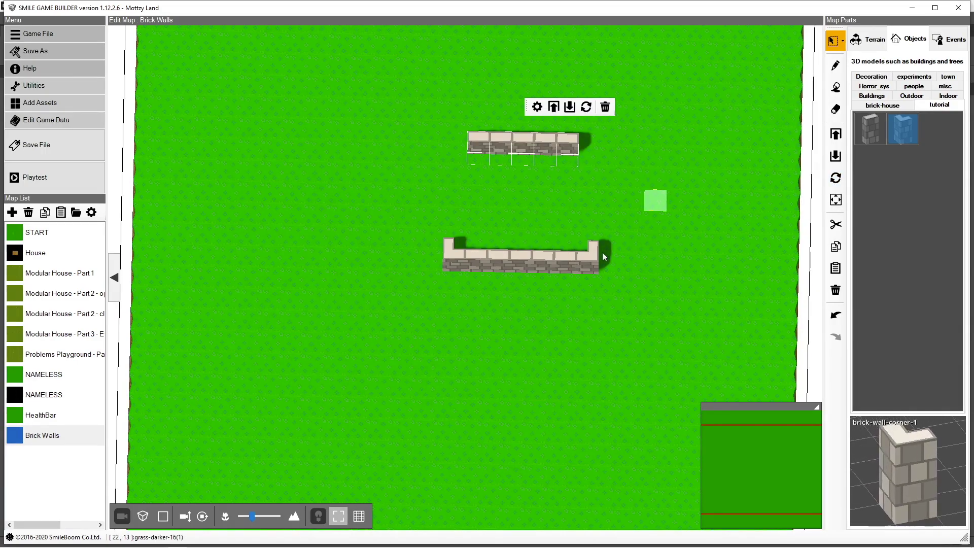
left_click(638, 201)
- Place four brick-wall-1 pieces in a column running back from the front wall's left corner
left_click(866, 135)
left_click(457, 233)
left_click(457, 210)
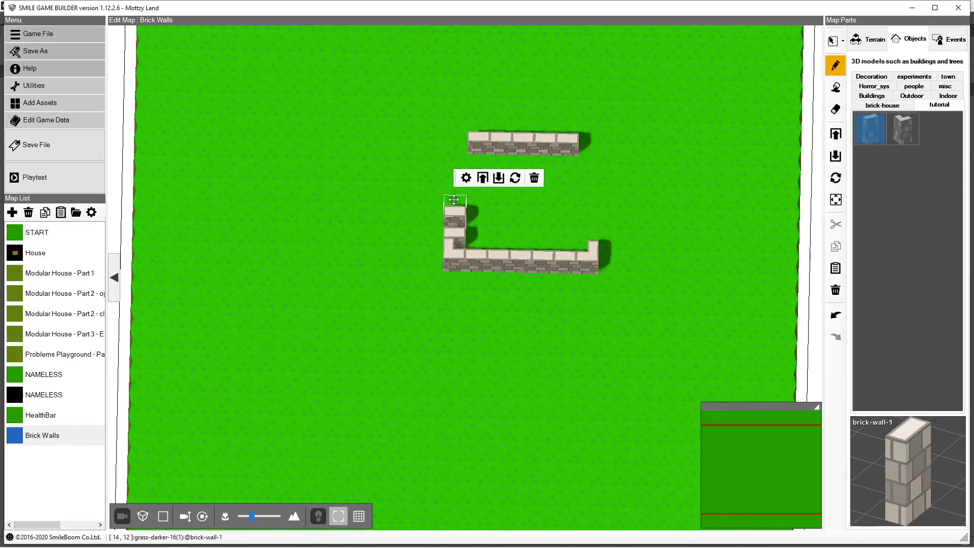
left_click(456, 189)
left_click(457, 162)
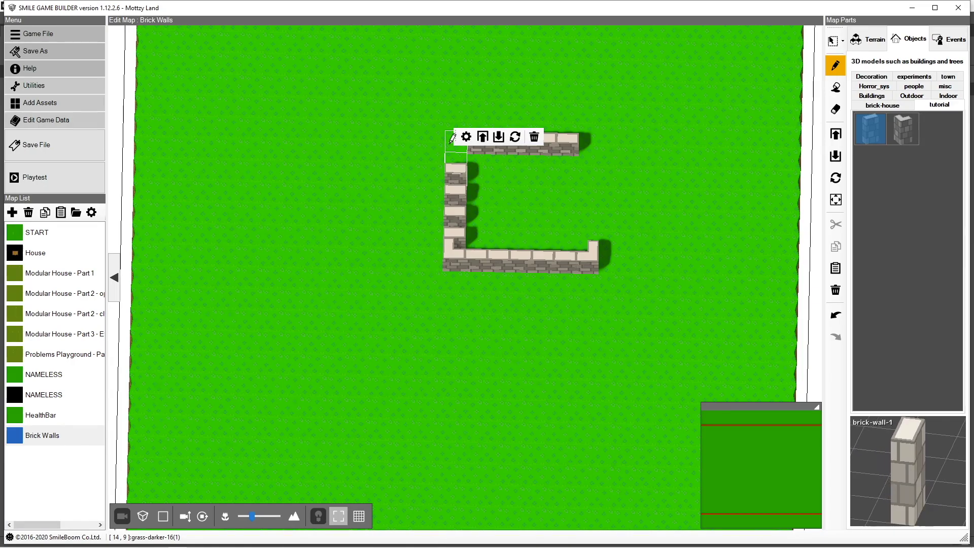
- Place a brick-wall-corner-1 piece at the left end of the back wall and rotate it to join the side wall
left_click(912, 130)
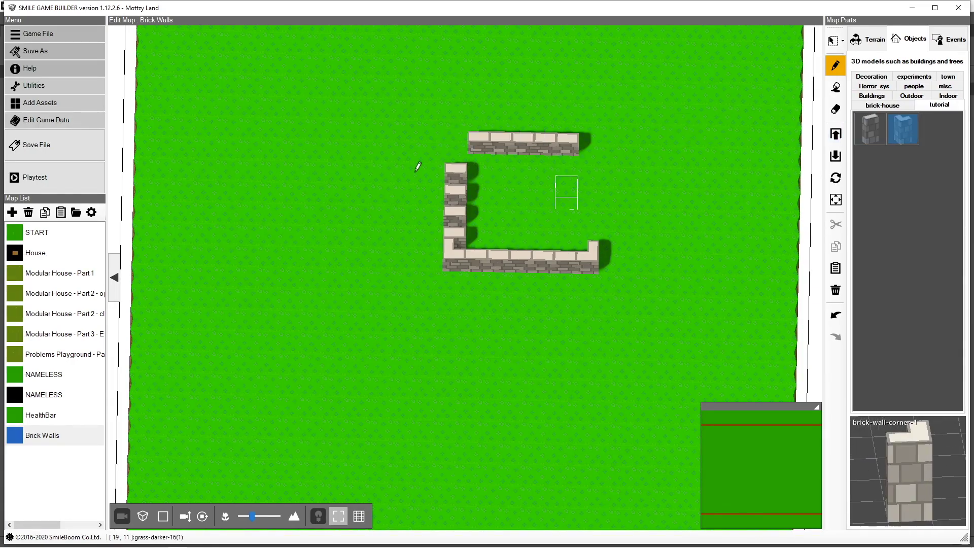
left_click(456, 141)
left_click(518, 114)
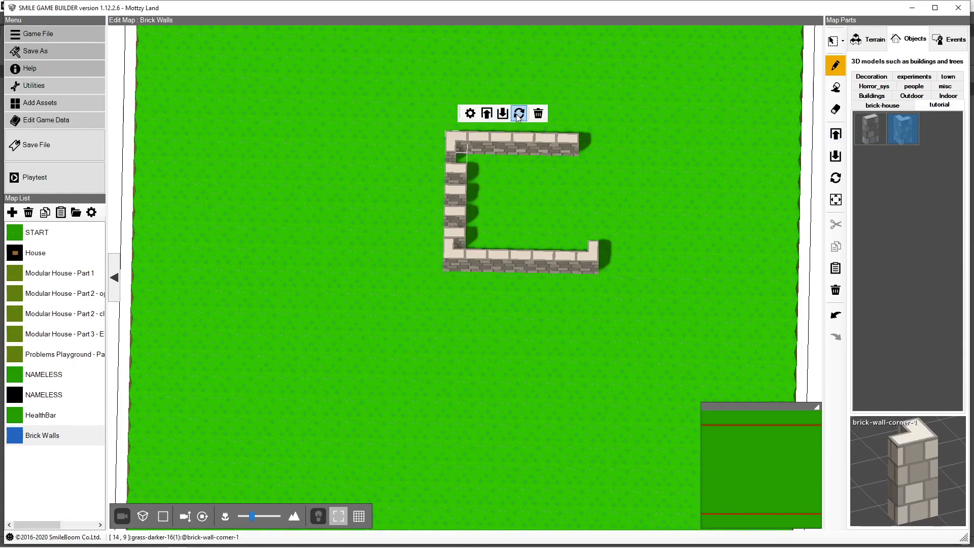
- Select the four straight pieces of the left side wall and rotate them together to line up with the enclosure's left edge
left_click(833, 41)
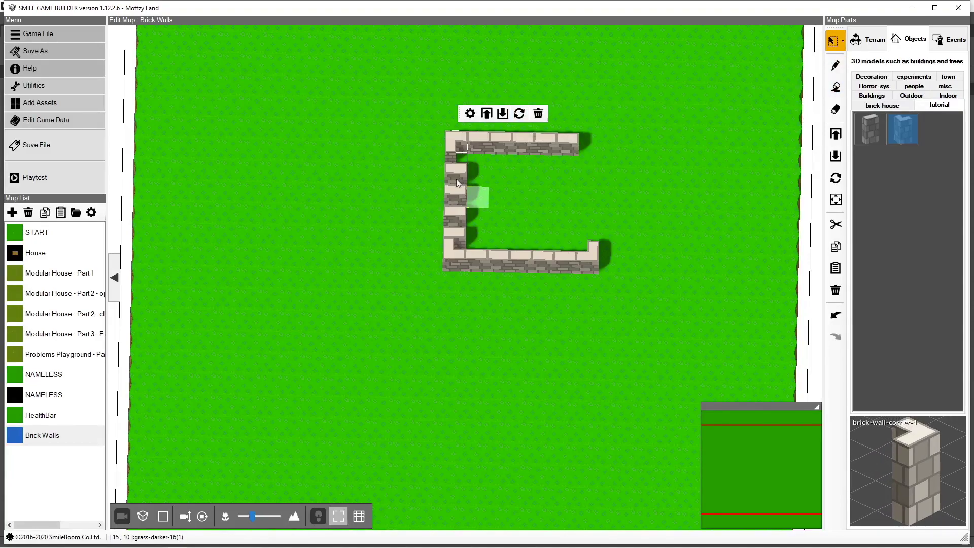
left_click(434, 174)
left_click_drag(496, 213, 511, 236)
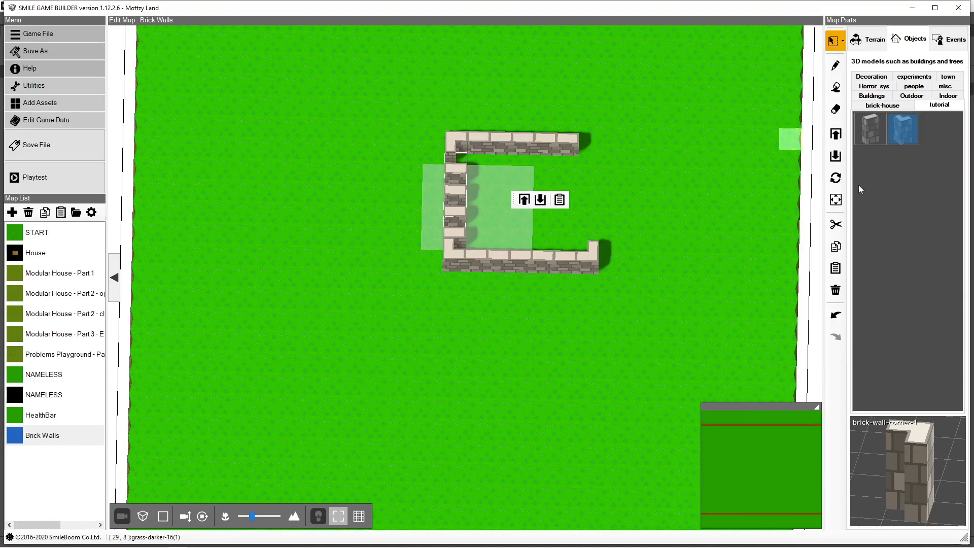
left_click(835, 178)
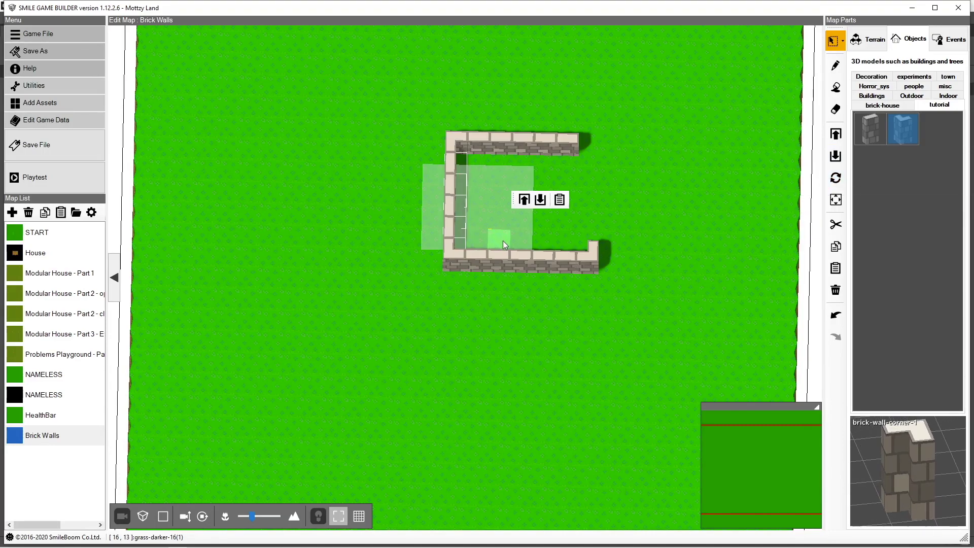
- Duplicate the four left side wall pieces to the enclosure's right side and rotate the copies 180 degrees
left_click_drag(482, 242, 595, 203)
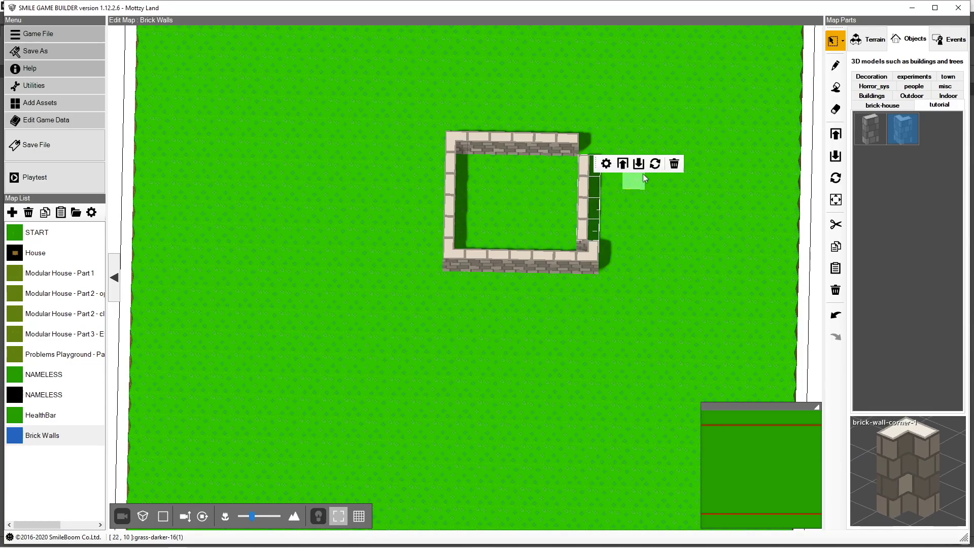
right_click_drag(689, 253, 703, 182)
right_click_drag(628, 368, 593, 360)
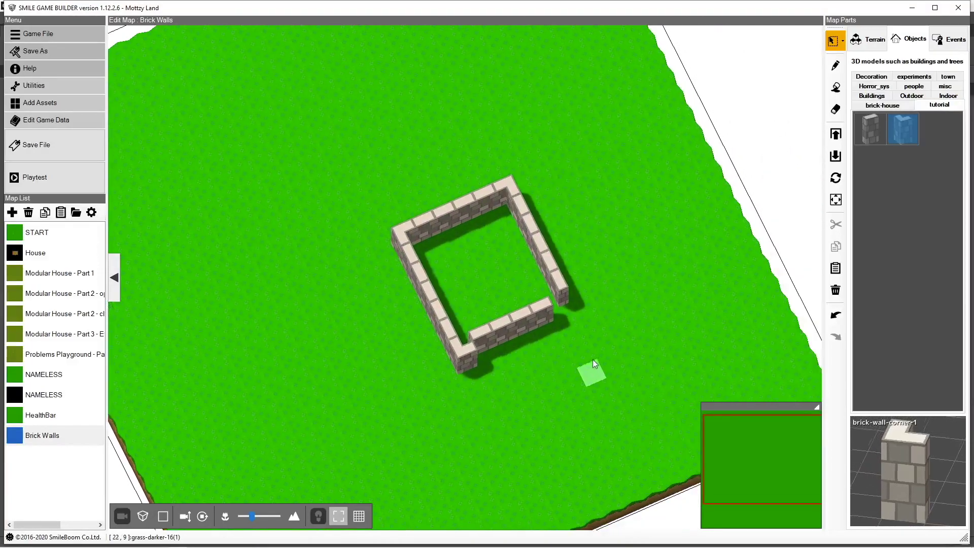
left_click_drag(580, 358, 462, 292)
left_click(504, 390)
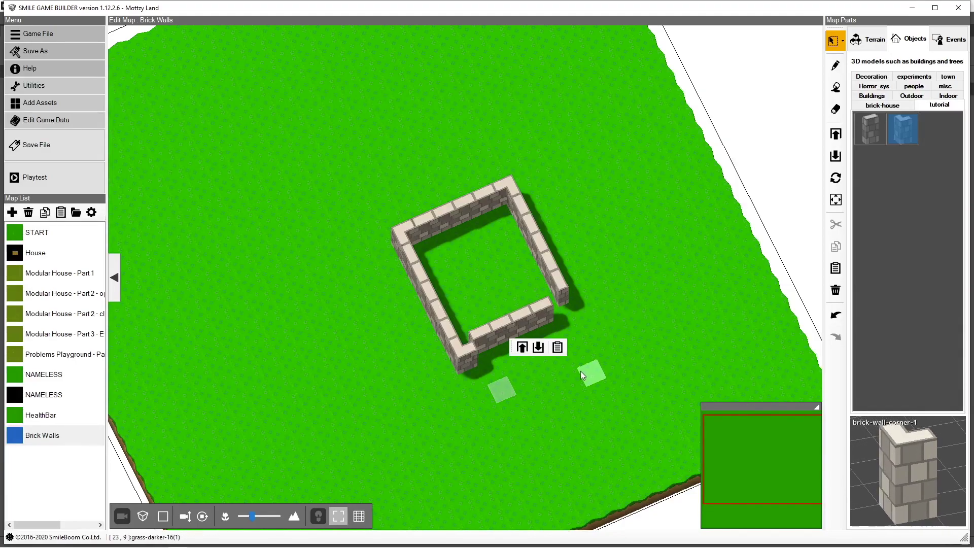
left_click_drag(571, 380, 527, 308)
left_click(836, 177)
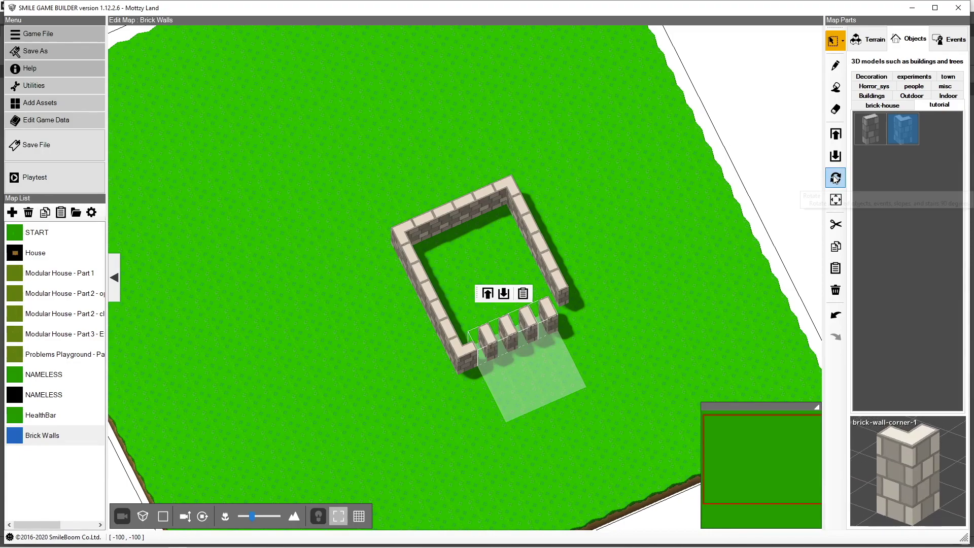
left_click(835, 178)
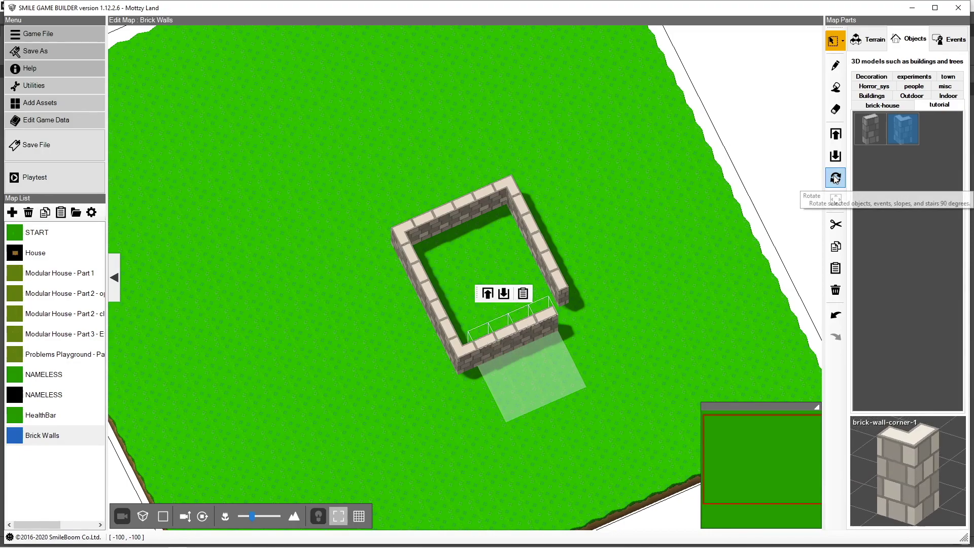
- Place a brick-wall-corner-1 piece in the remaining back-right gap and rotate it to close the enclosure
key("p")
left_click(568, 307)
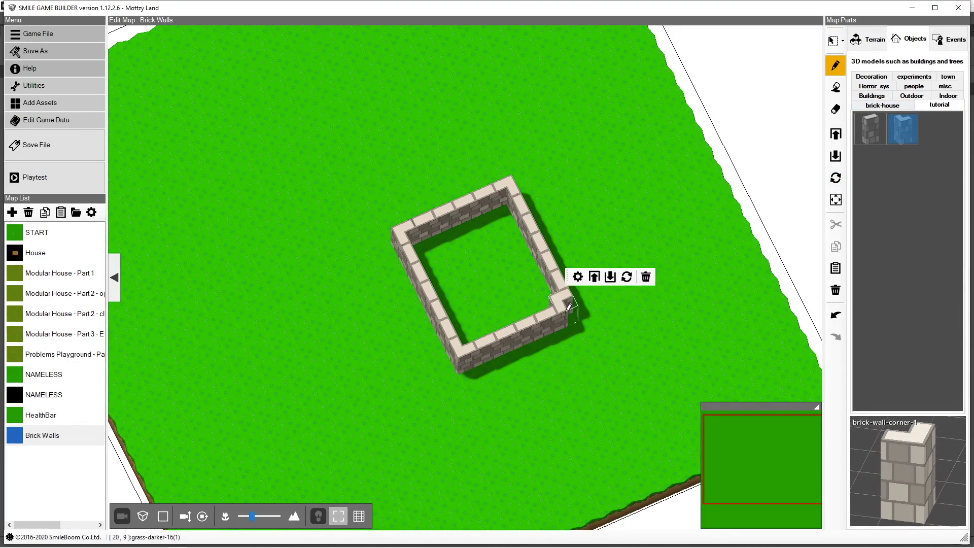
left_click(627, 277)
right_click_drag(630, 282, 675, 319)
scroll(417, 318, "up", 3)
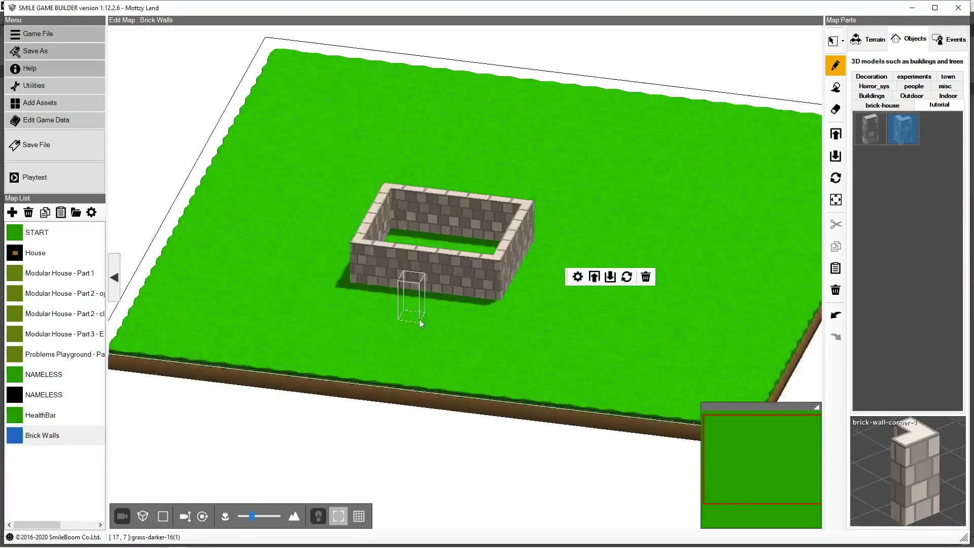
right_click_drag(464, 331, 616, 290)
scroll(601, 332, "up", 2)
right_click_drag(593, 347, 542, 323)
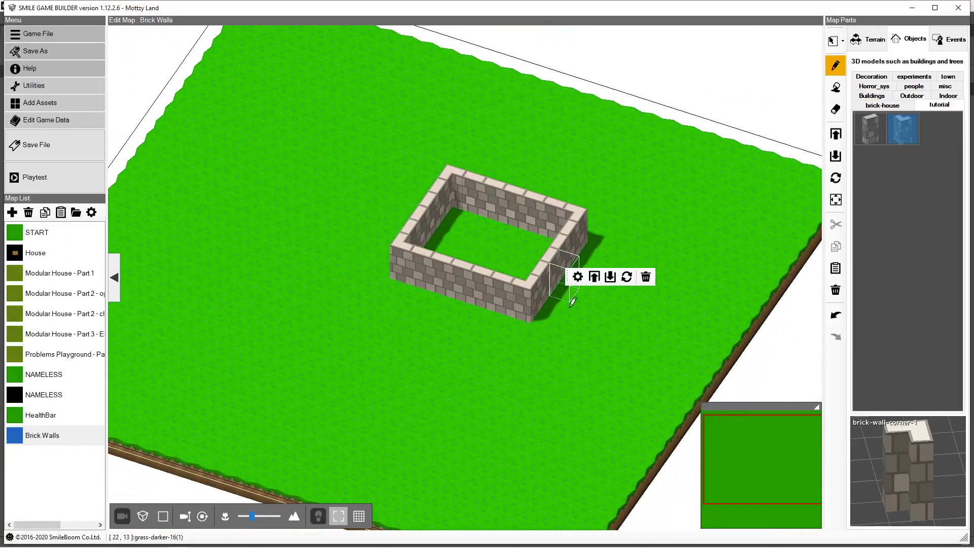